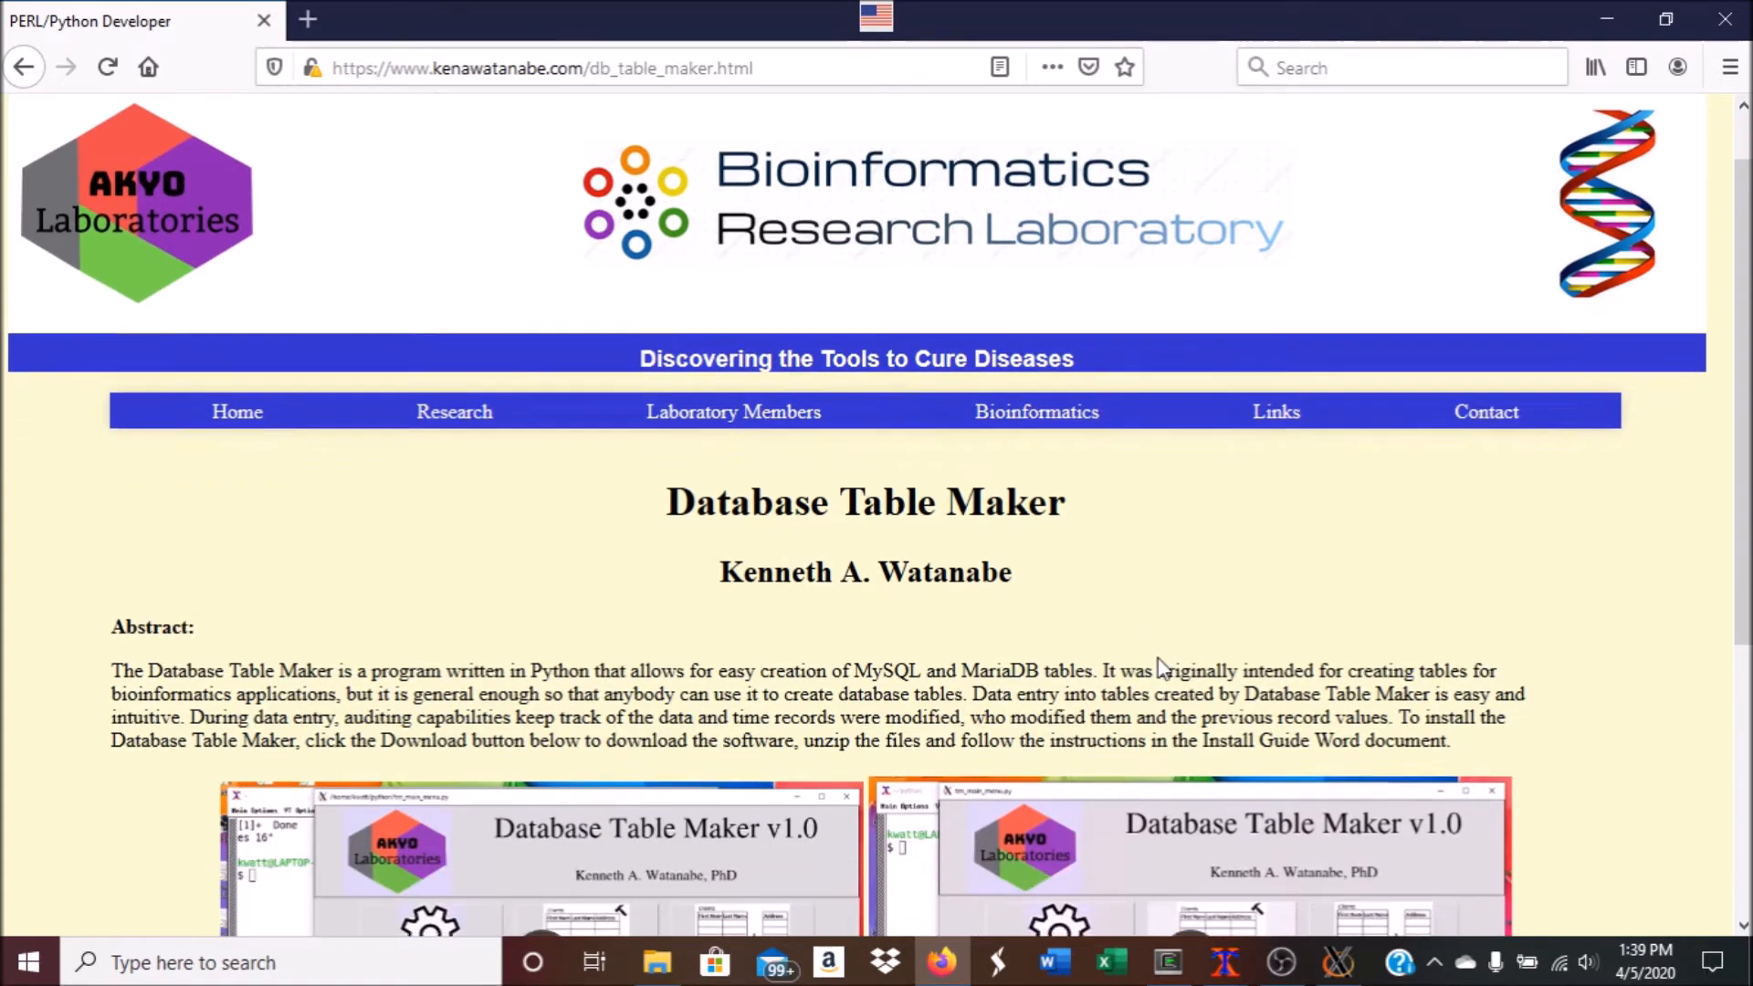
Download the Database Table Maker software from its web page.
left_click(890, 758)
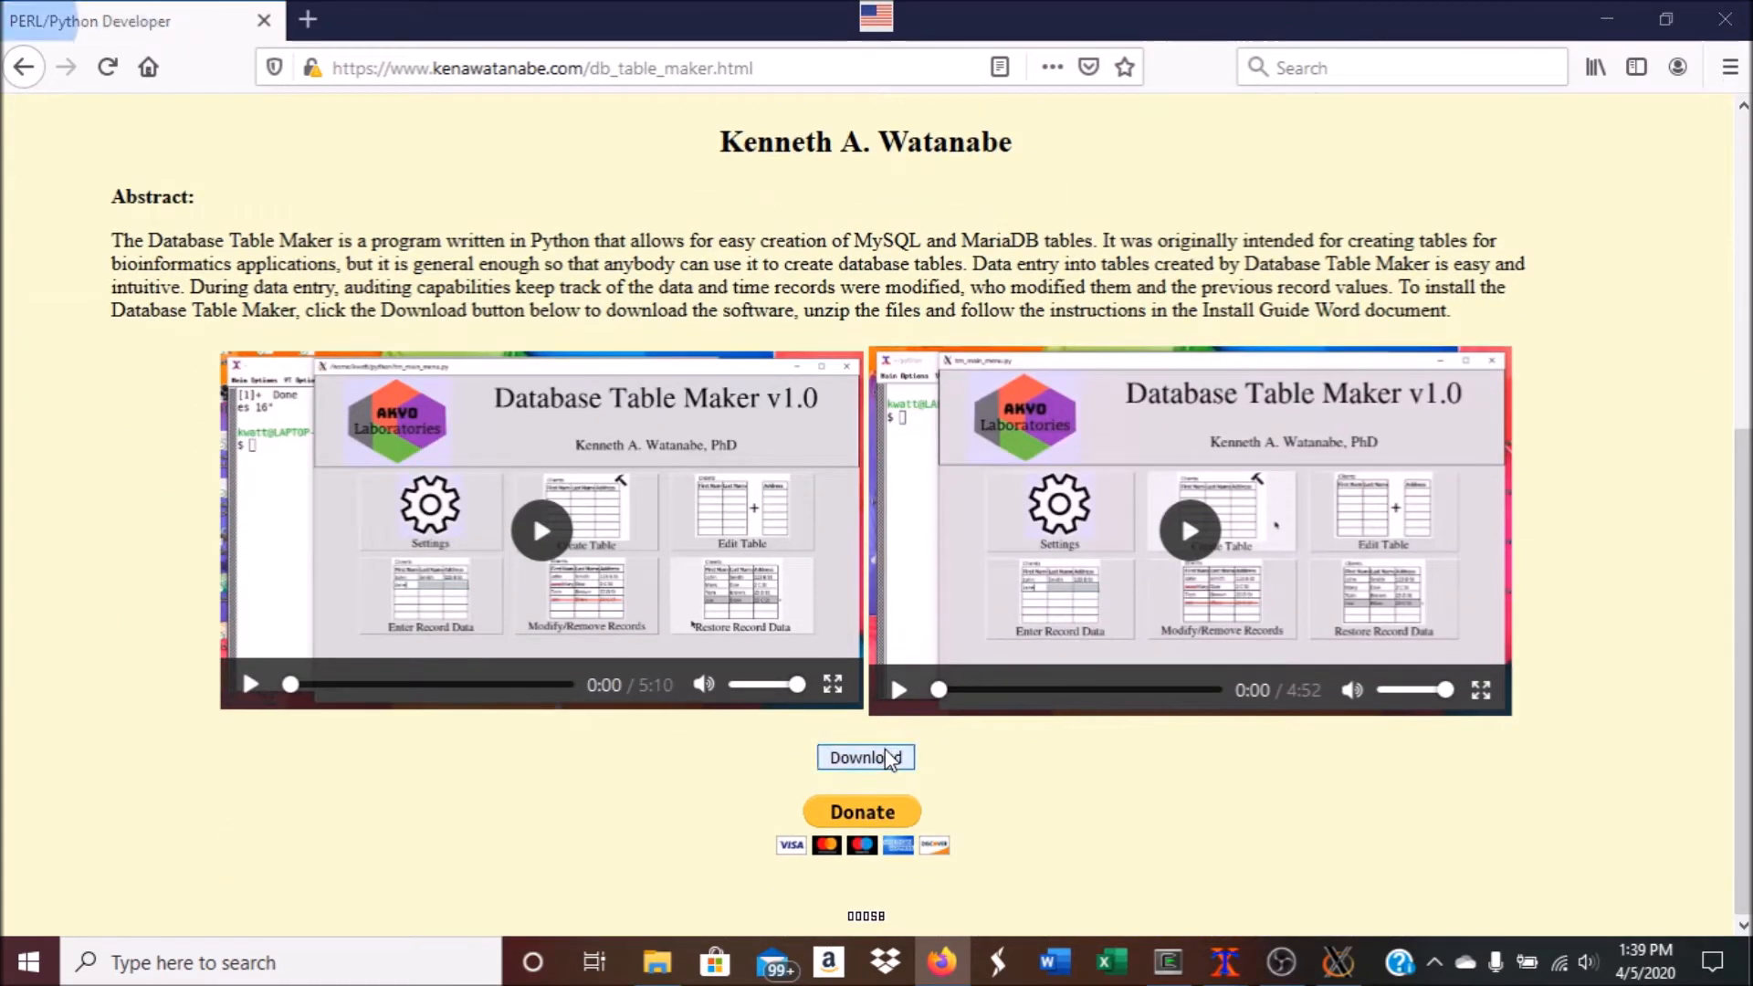
left_click(968, 619)
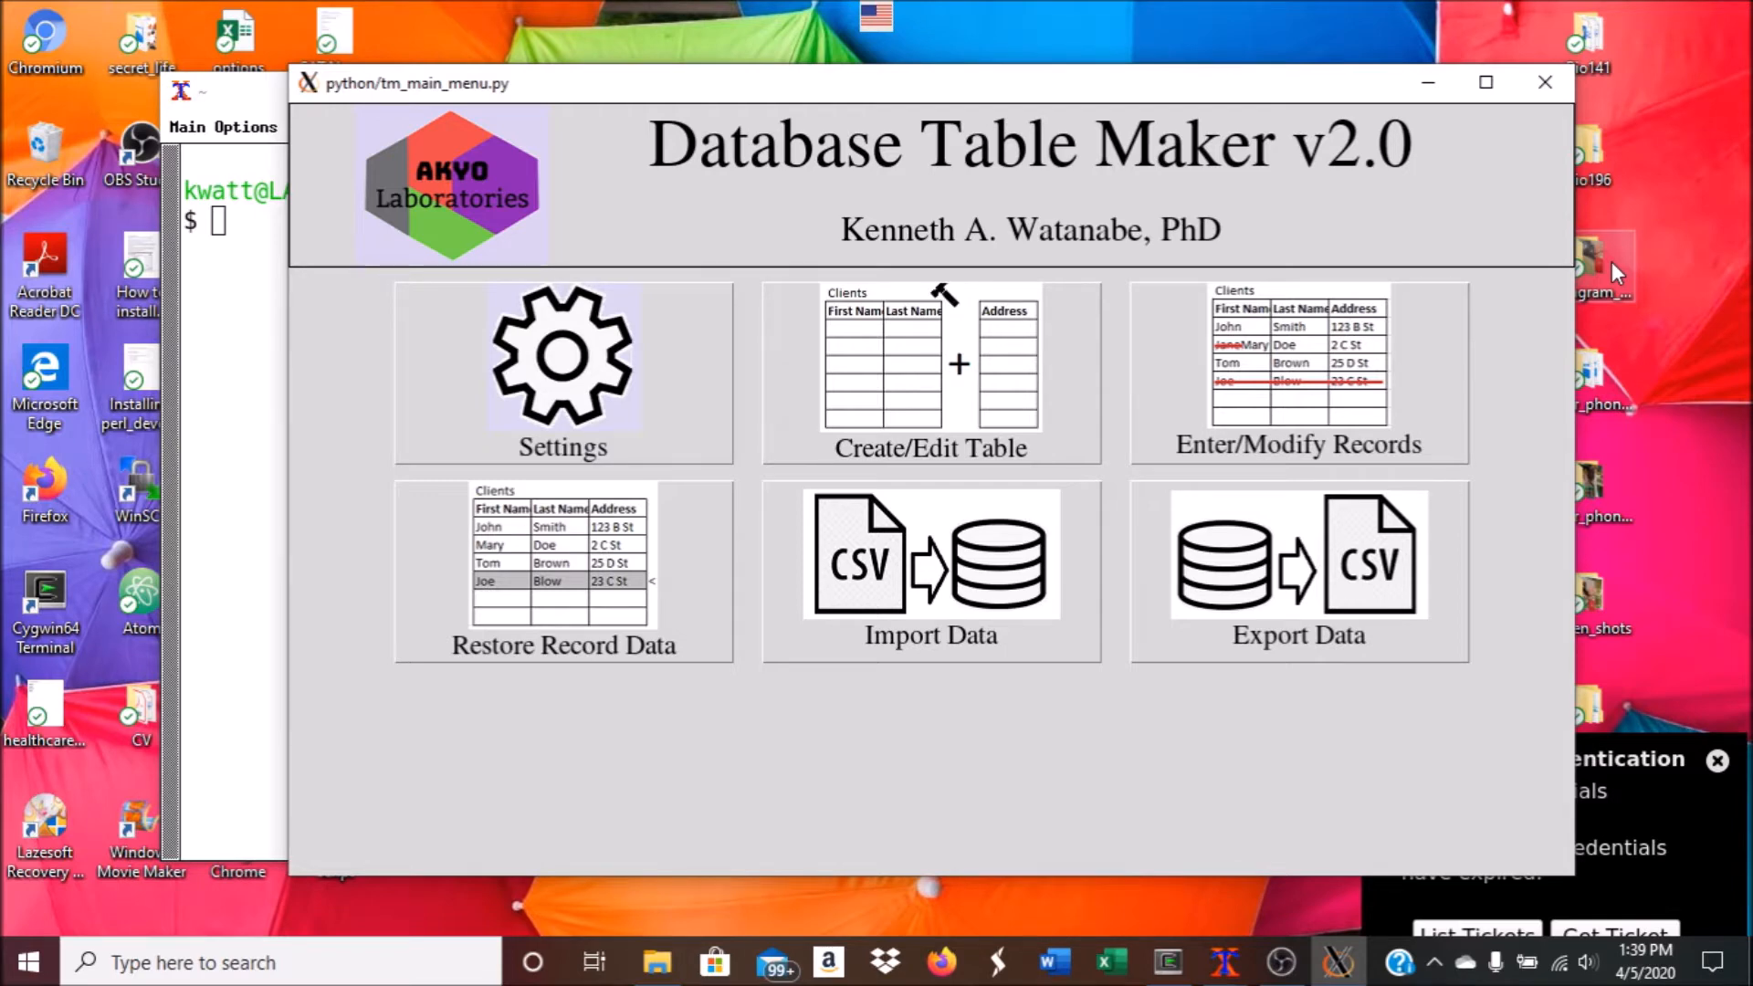
Close the open Database Table Maker window and relaunch it in the terminal from the python folder with "python3 tm_main_menu.py &".
left_click(1545, 82)
type("cd python")
key("Return")
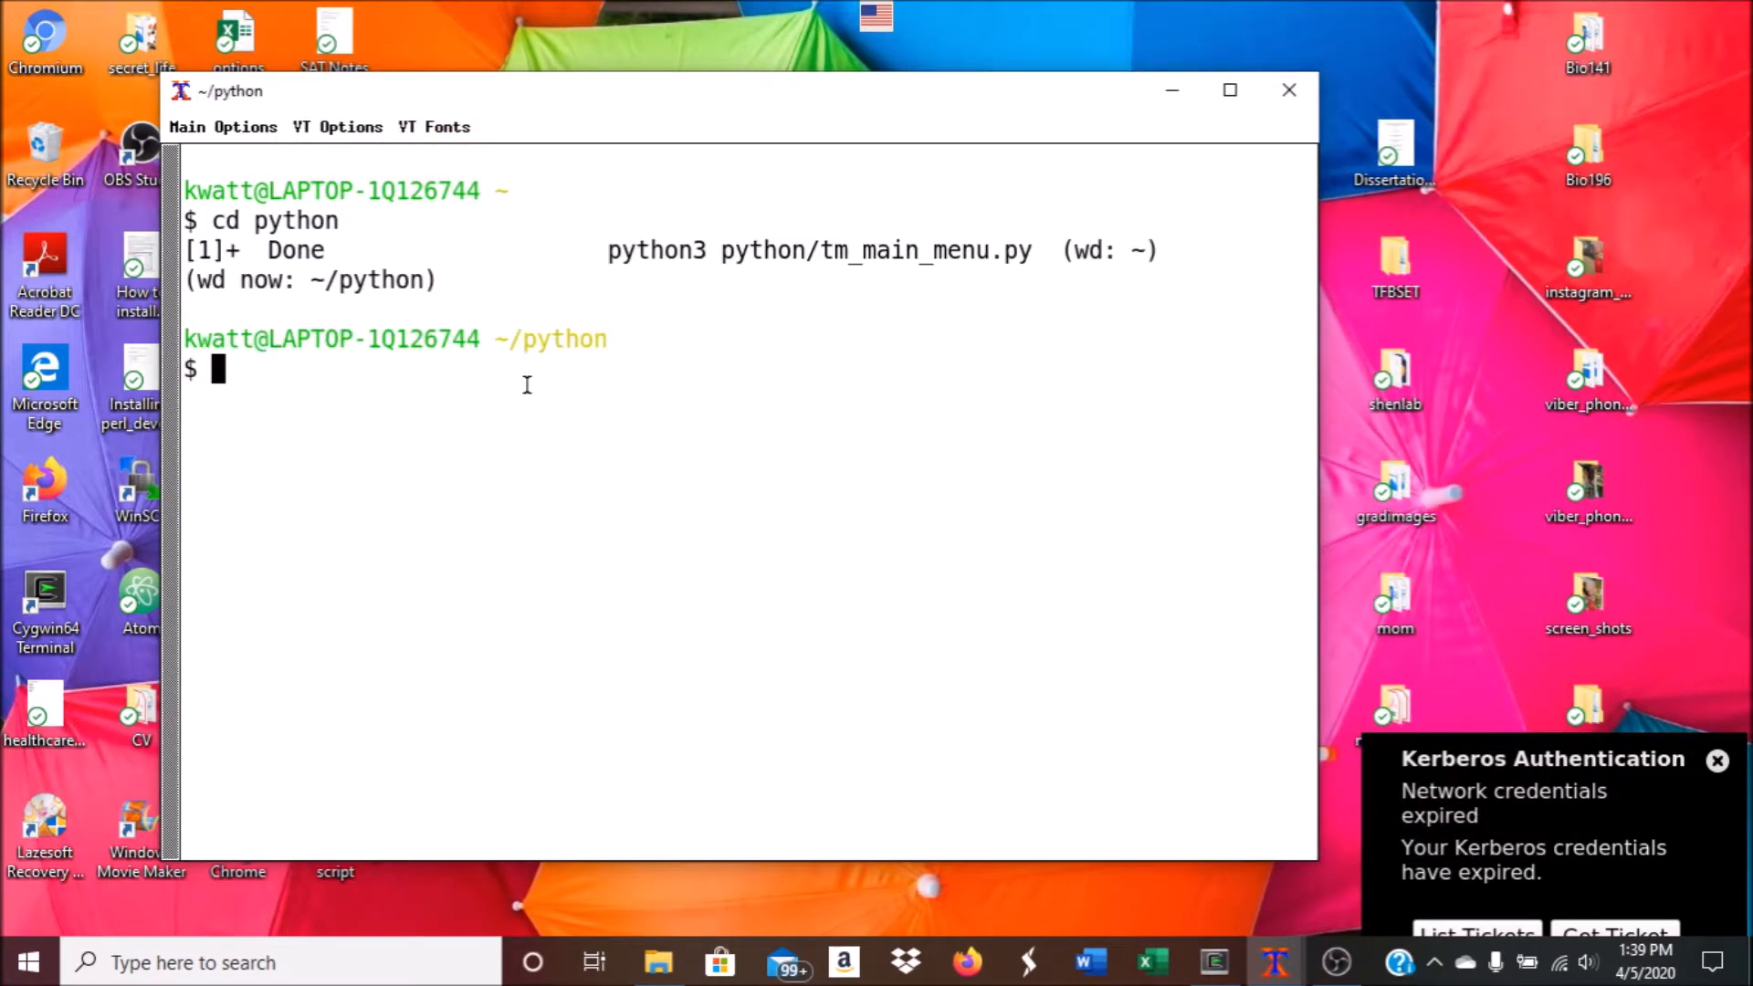
type("python3")
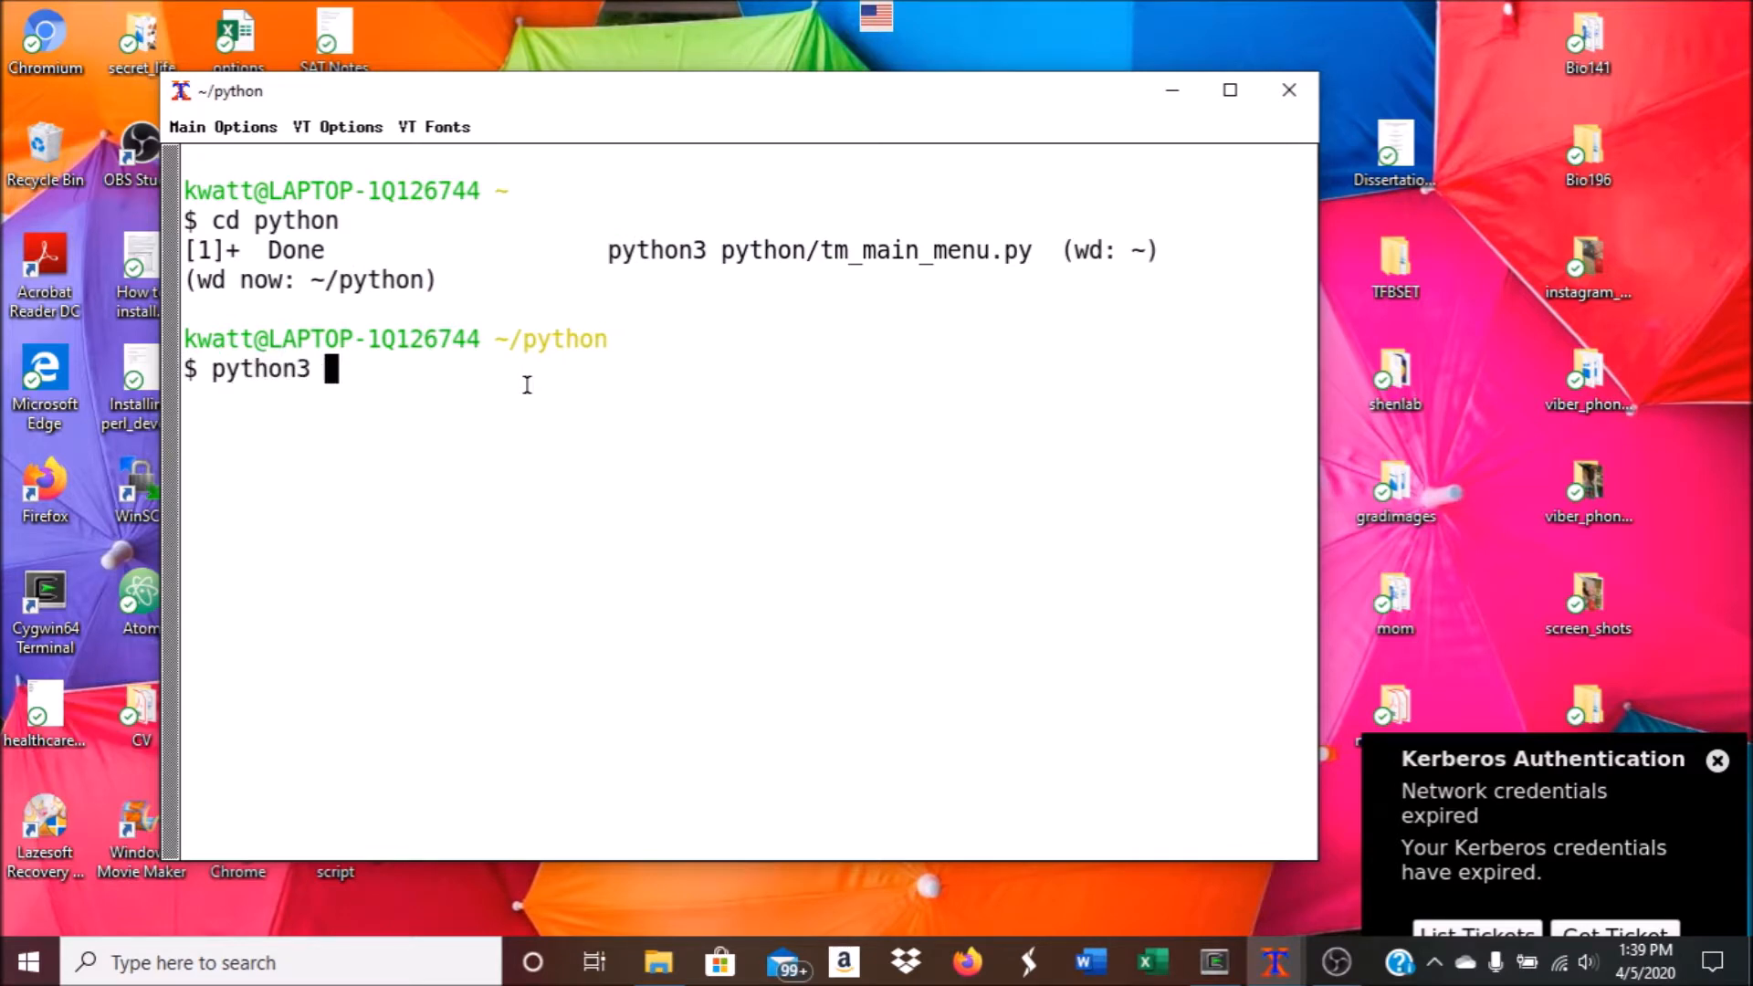
type(" tm_main_menu.")
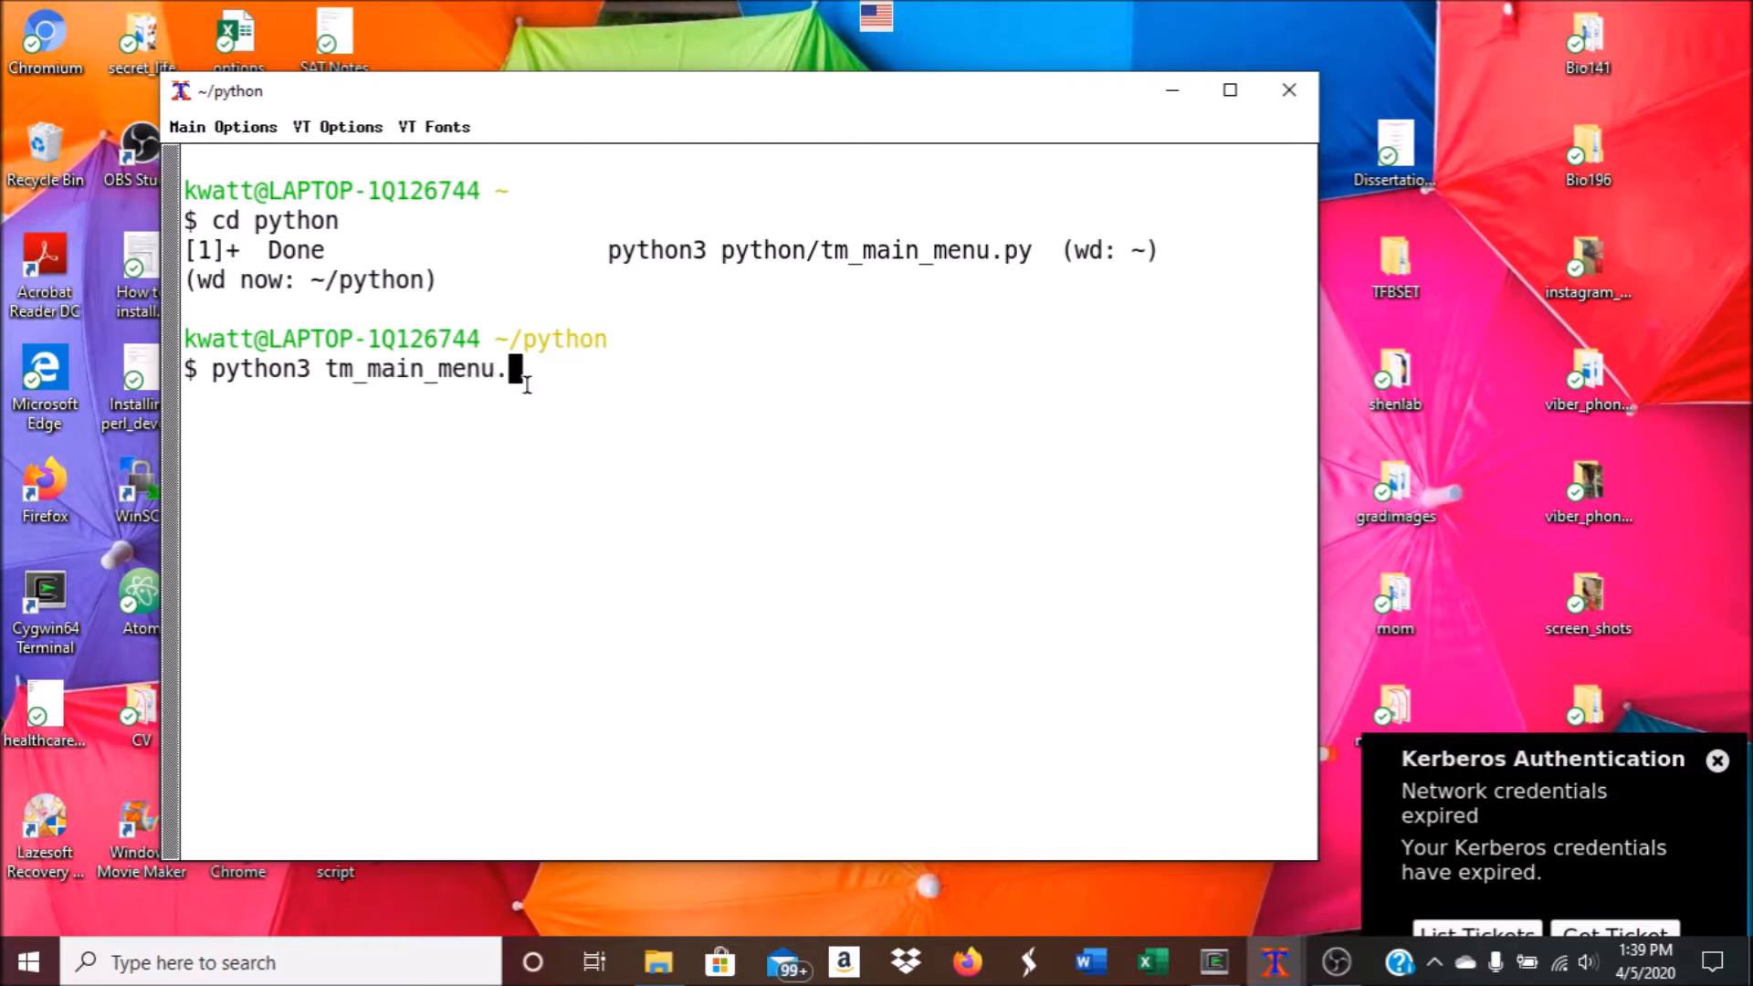
type("py &")
key("Return")
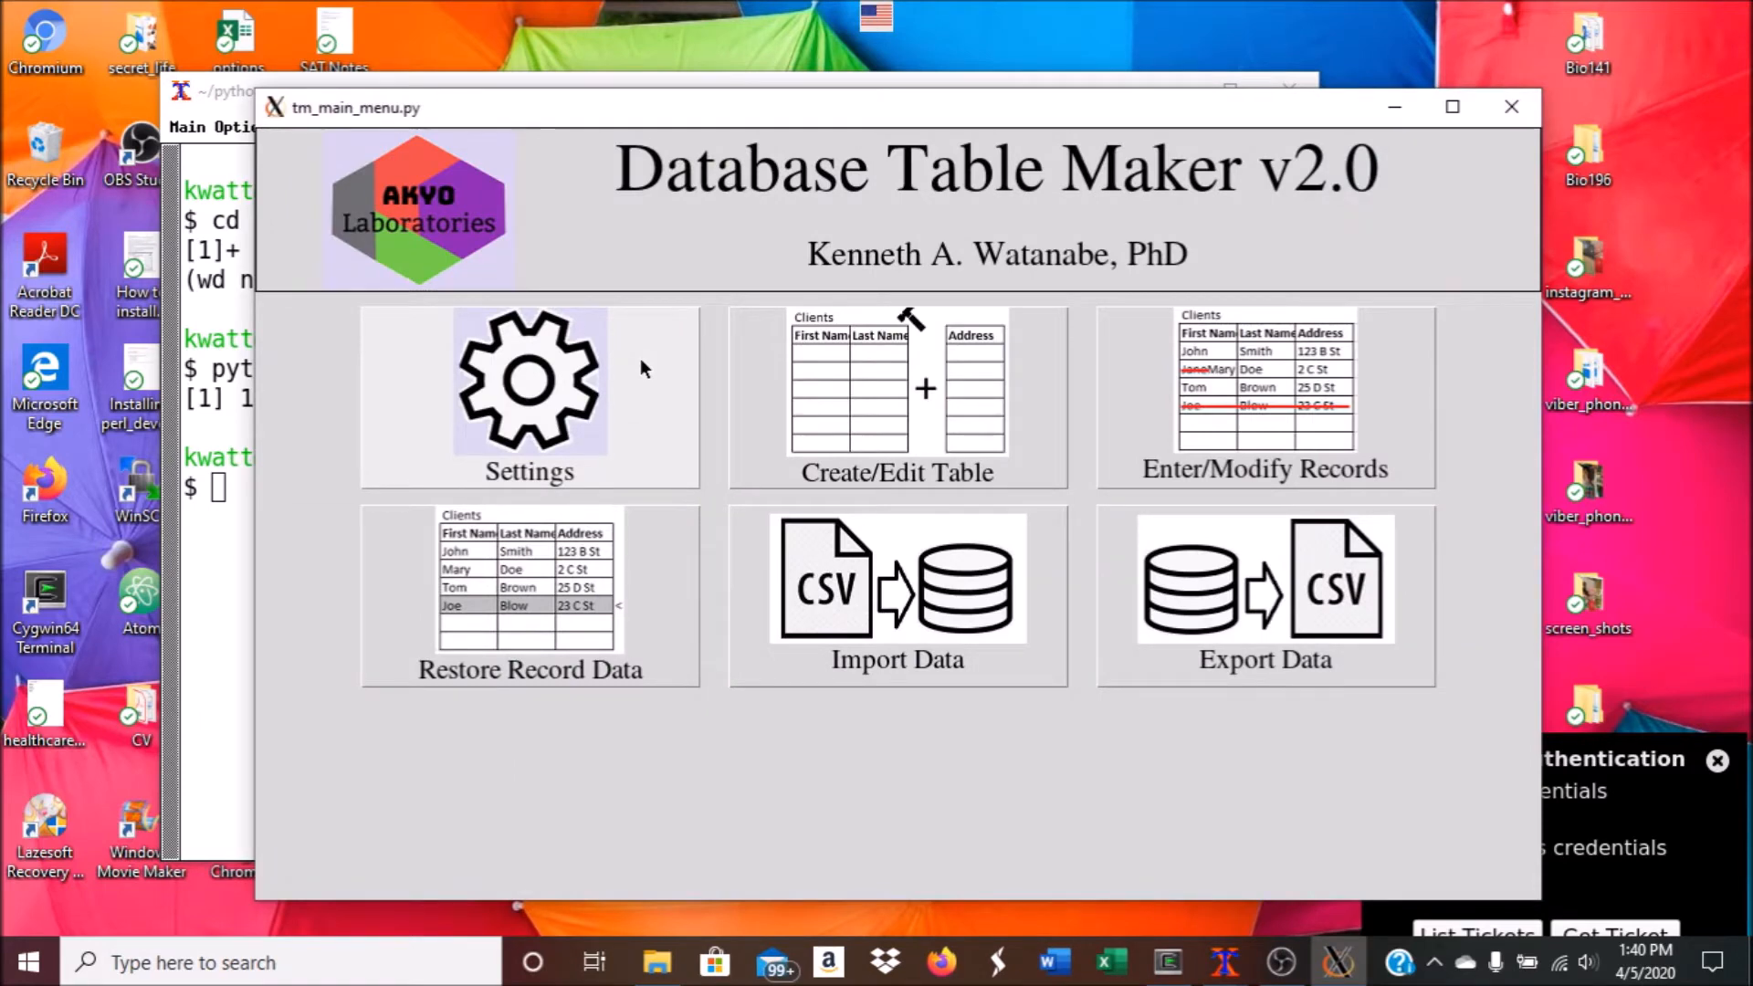
In the connection settings, set the host name to localhost and enter the database user name and password.
left_click(668, 399)
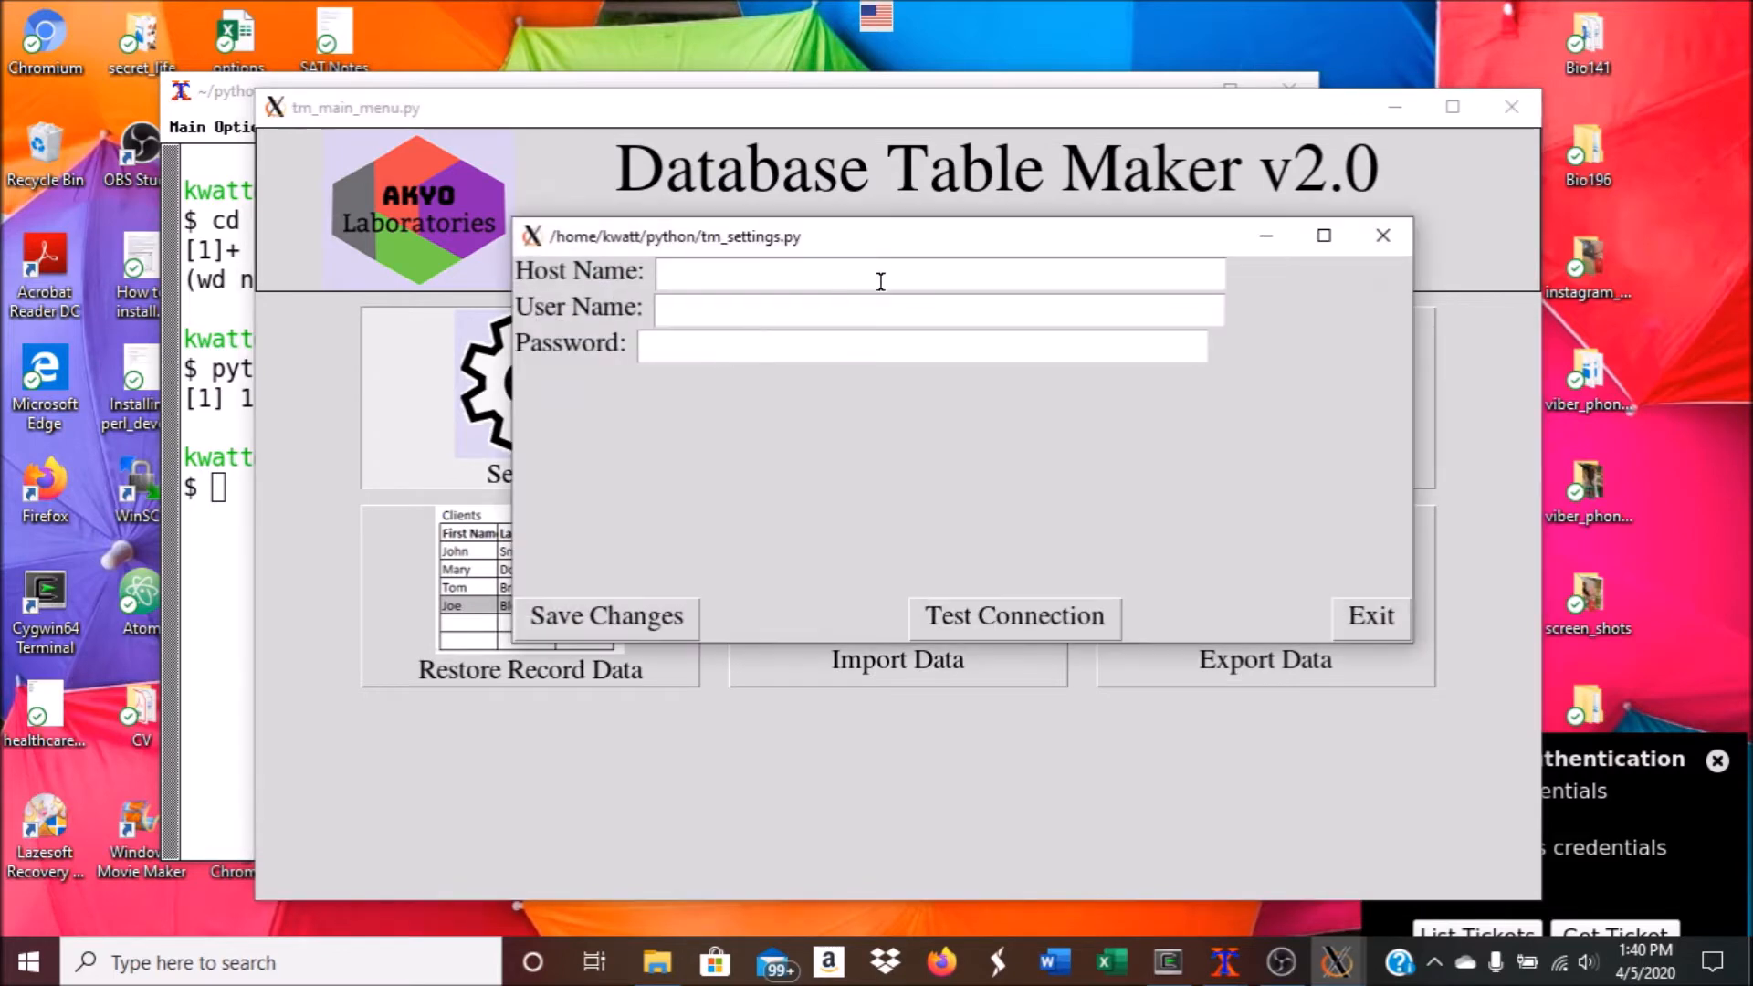
left_click(886, 270)
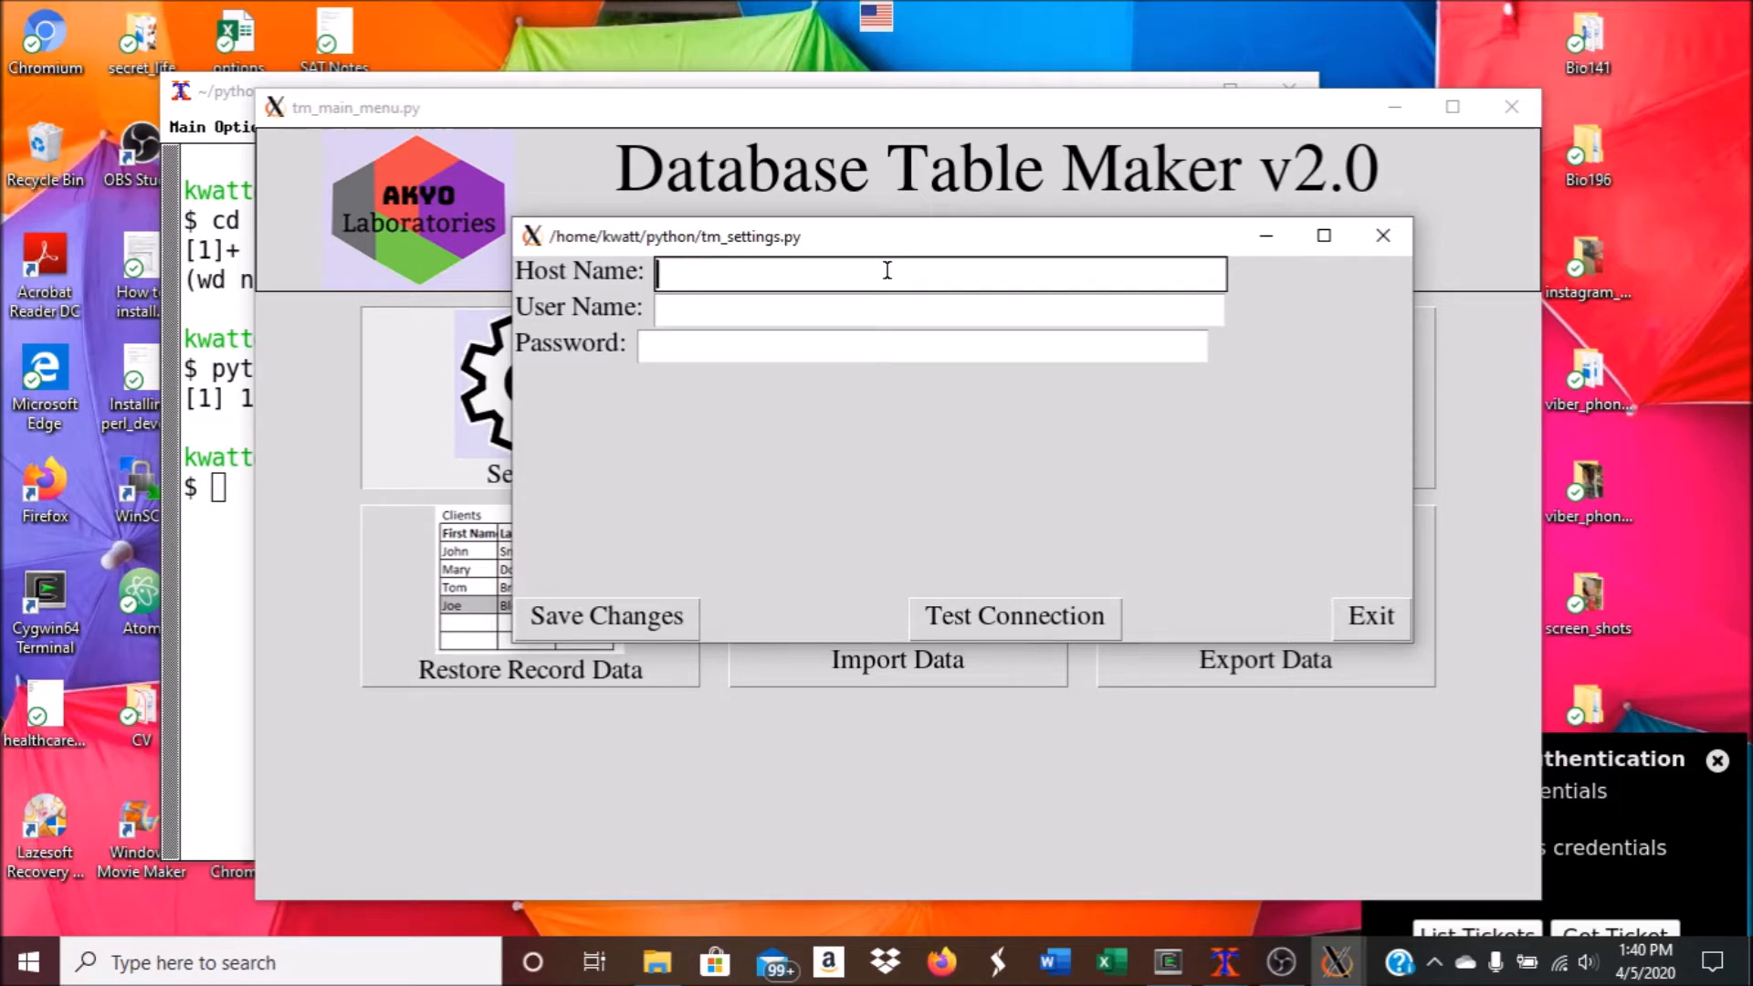
type("localhost")
key("Tab")
type("kawatan")
key("Tab")
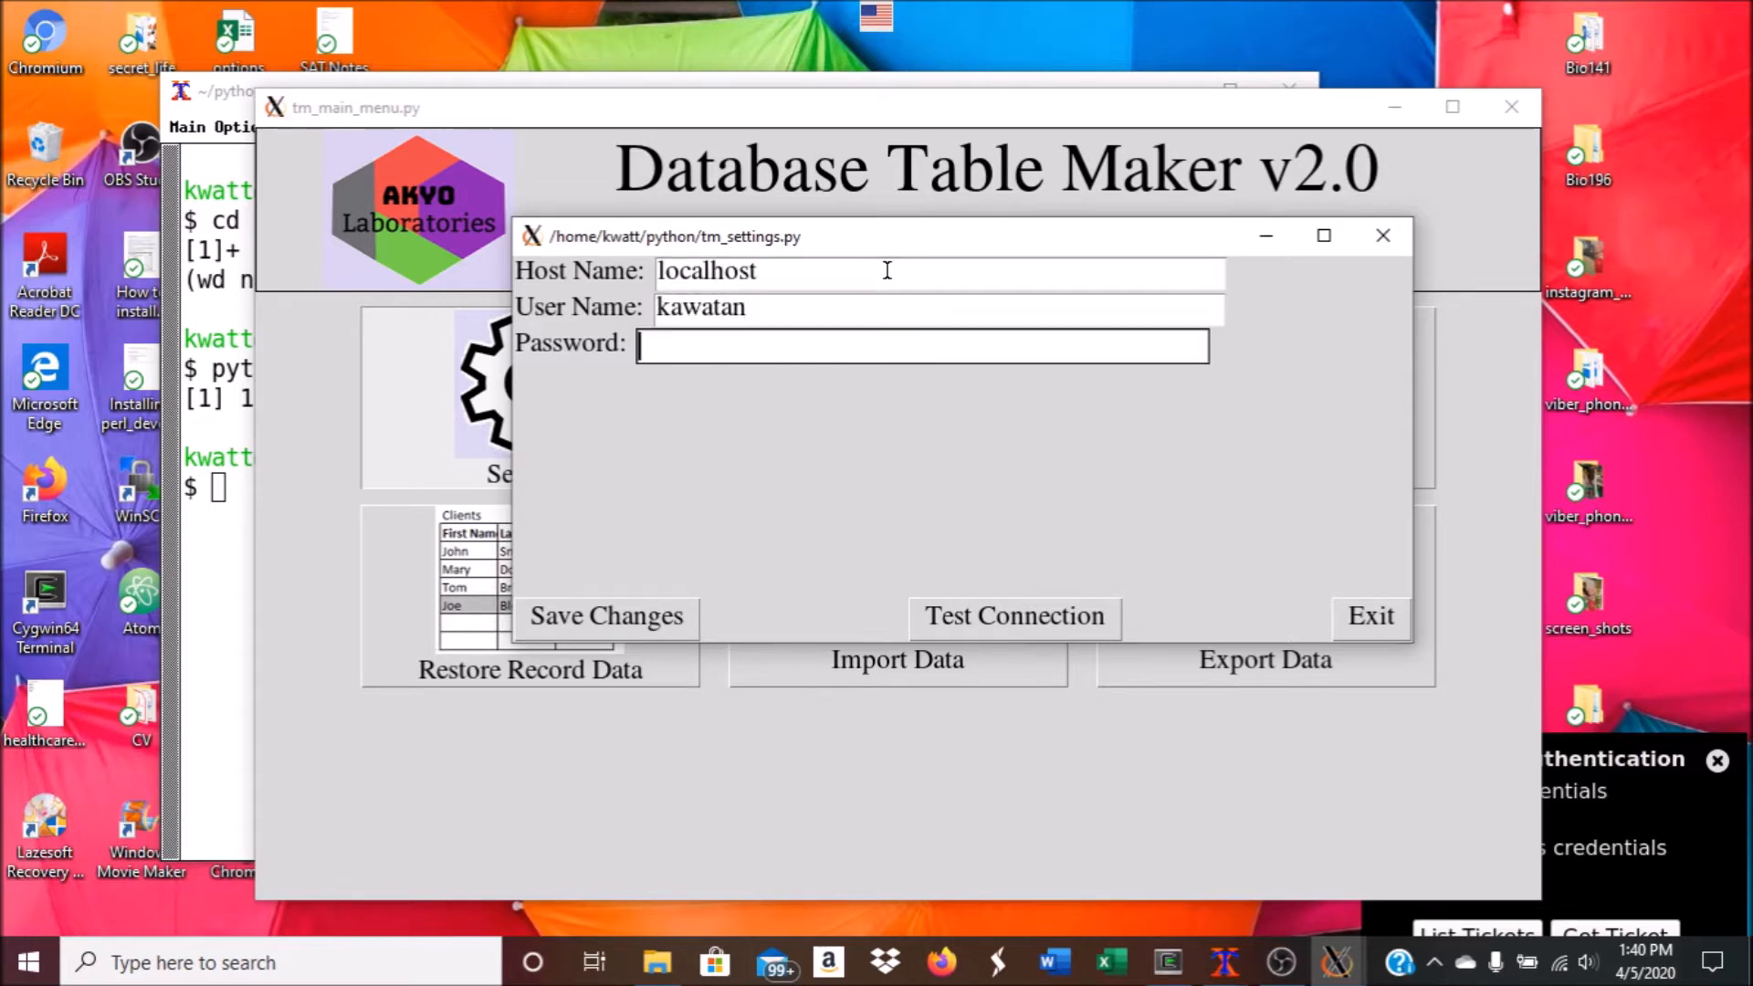
type("*********")
Test the database connection and save the connection settings.
left_click(975, 615)
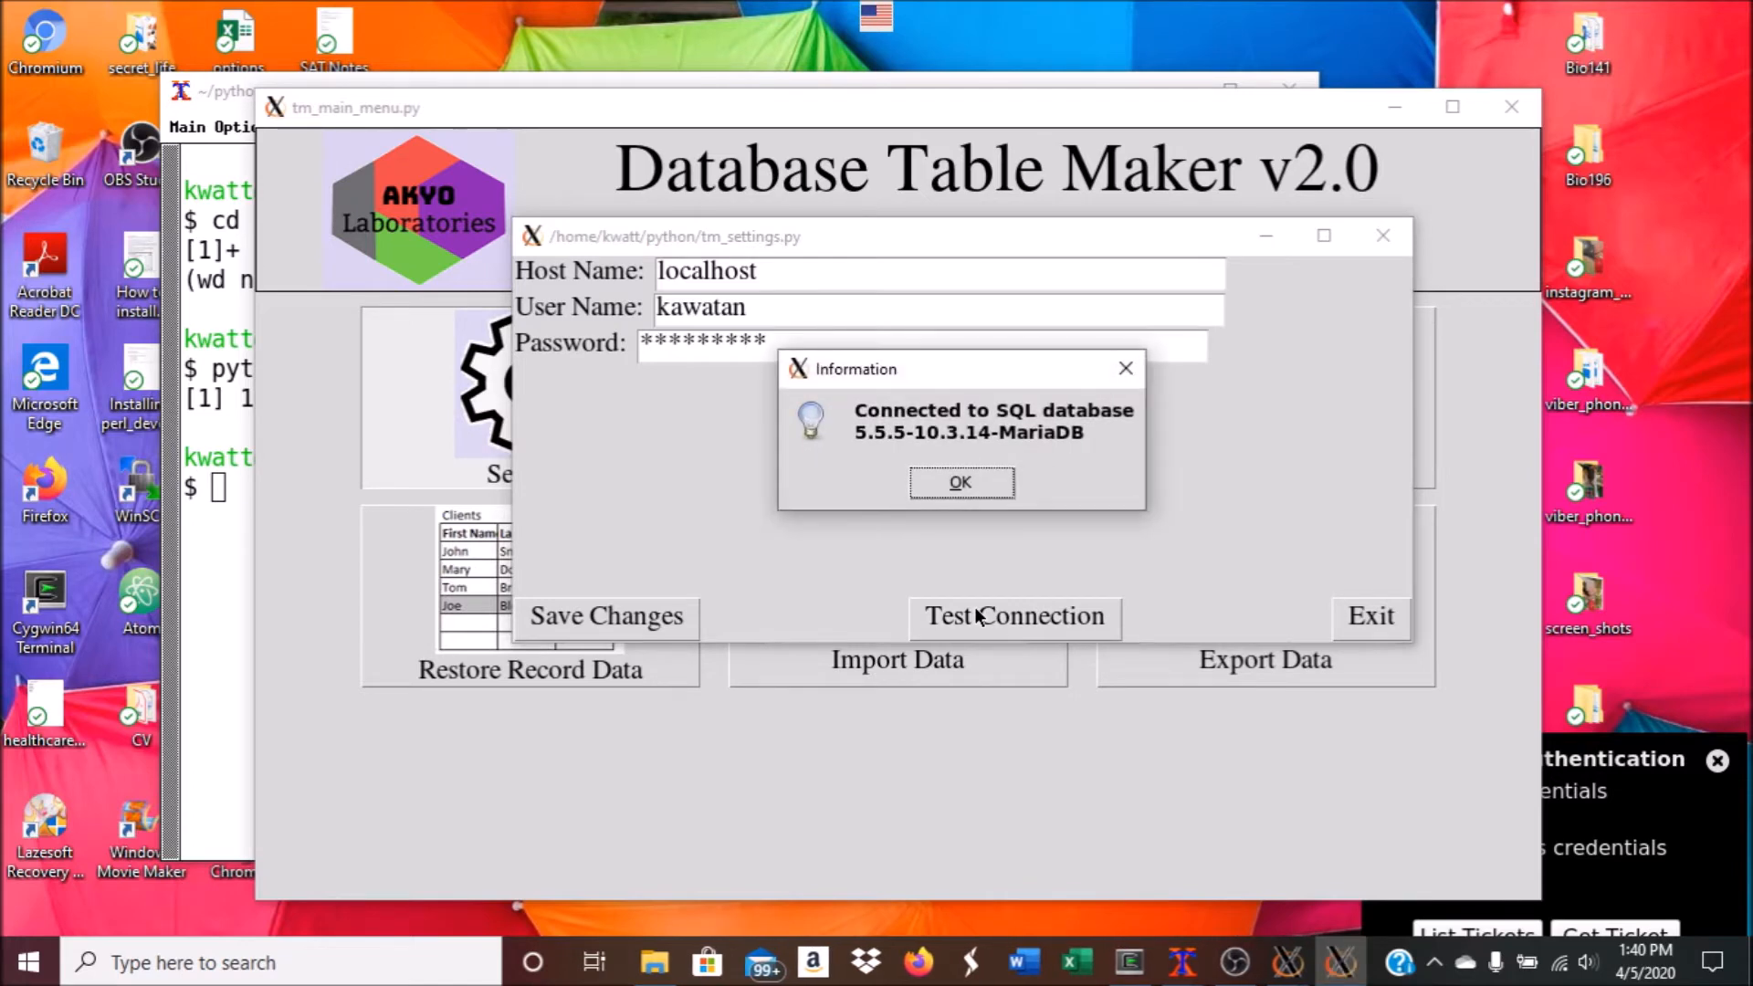
left_click(963, 484)
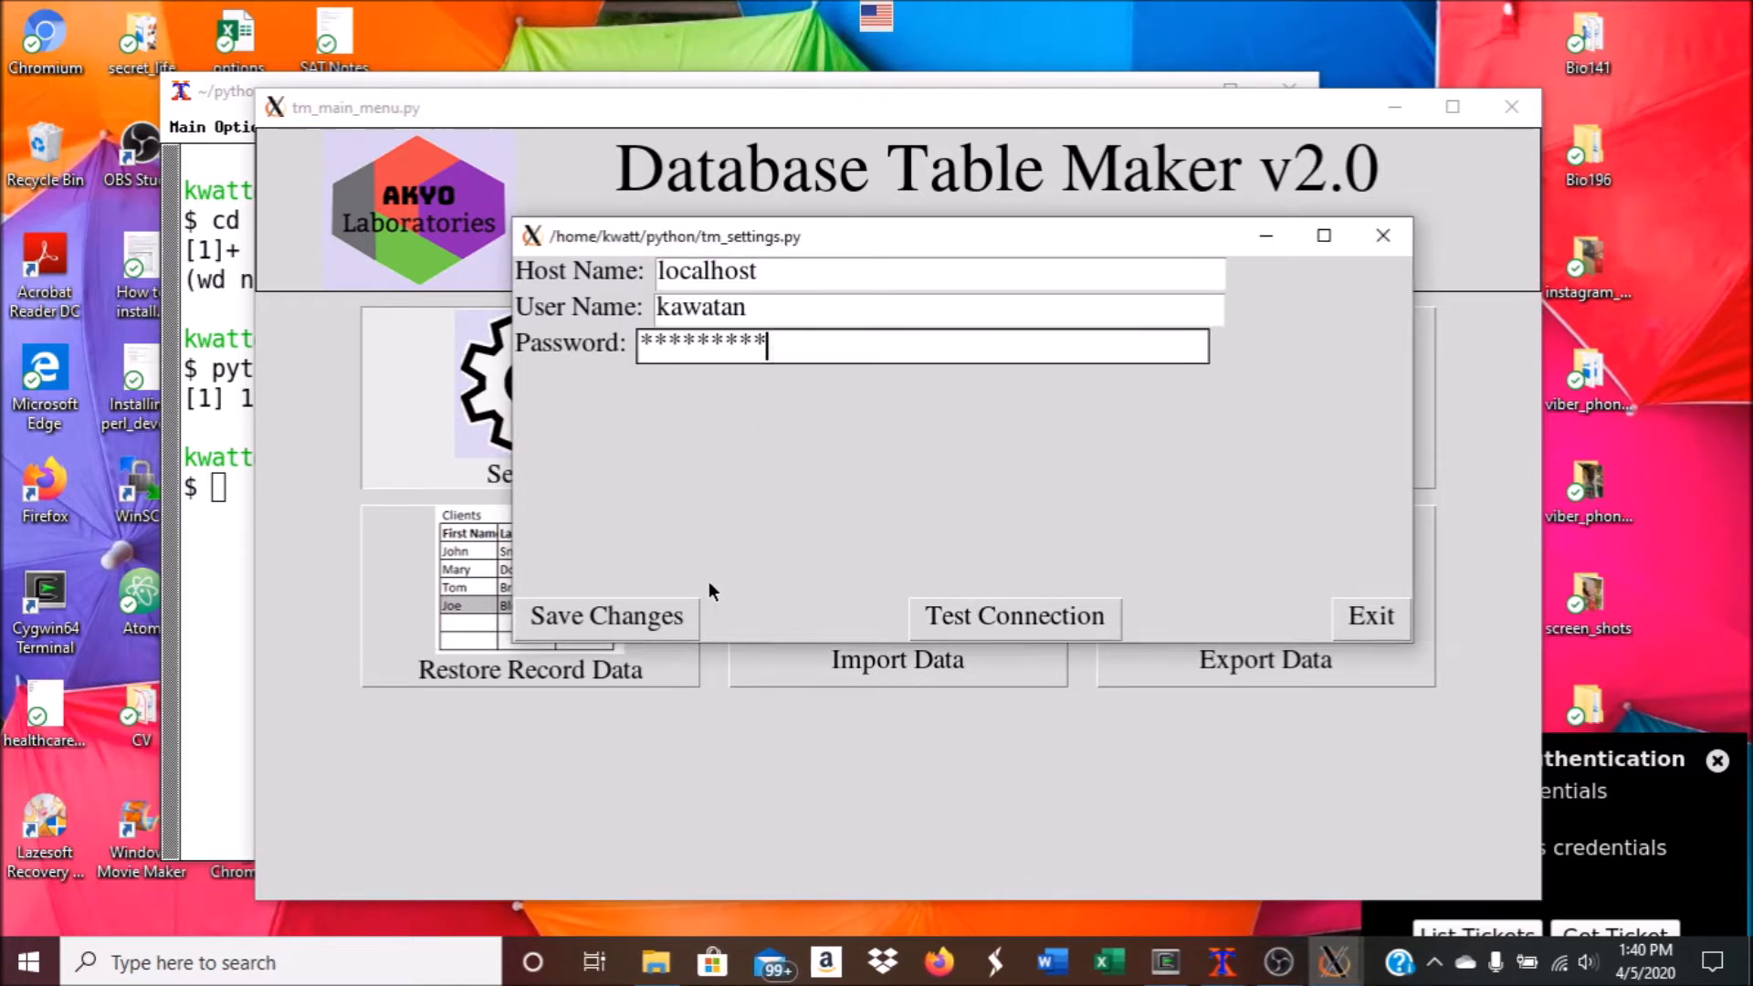
left_click(673, 613)
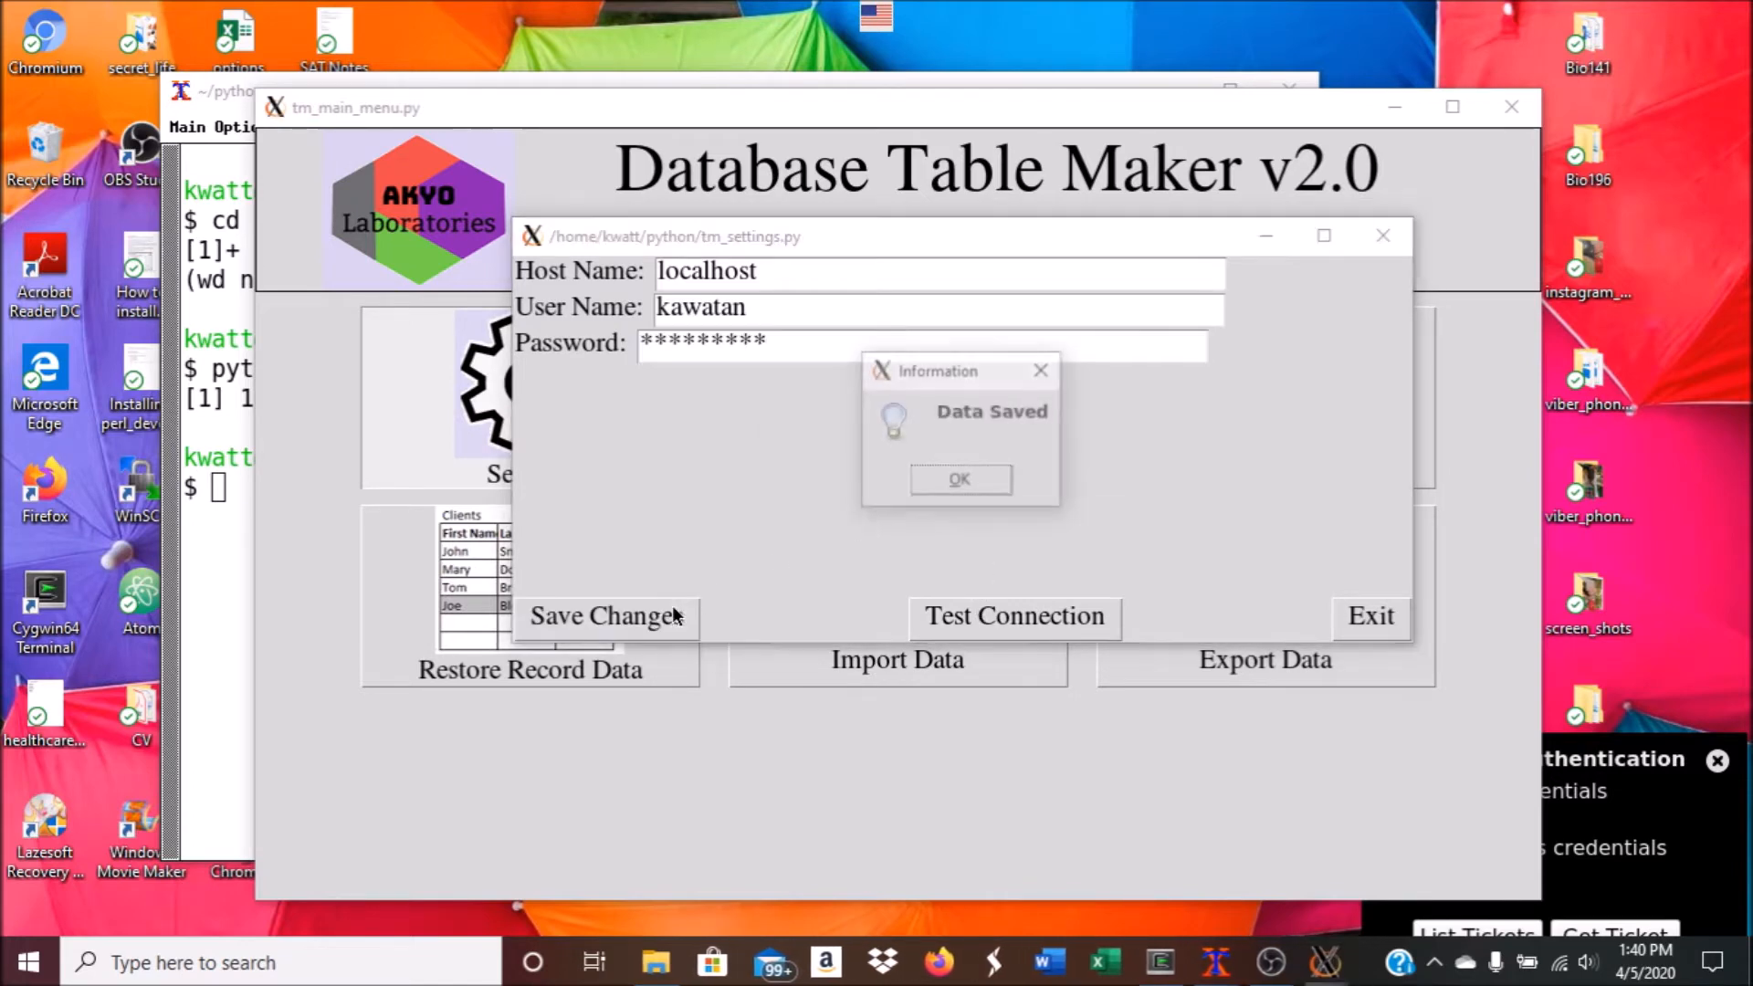
left_click(955, 470)
left_click(1358, 620)
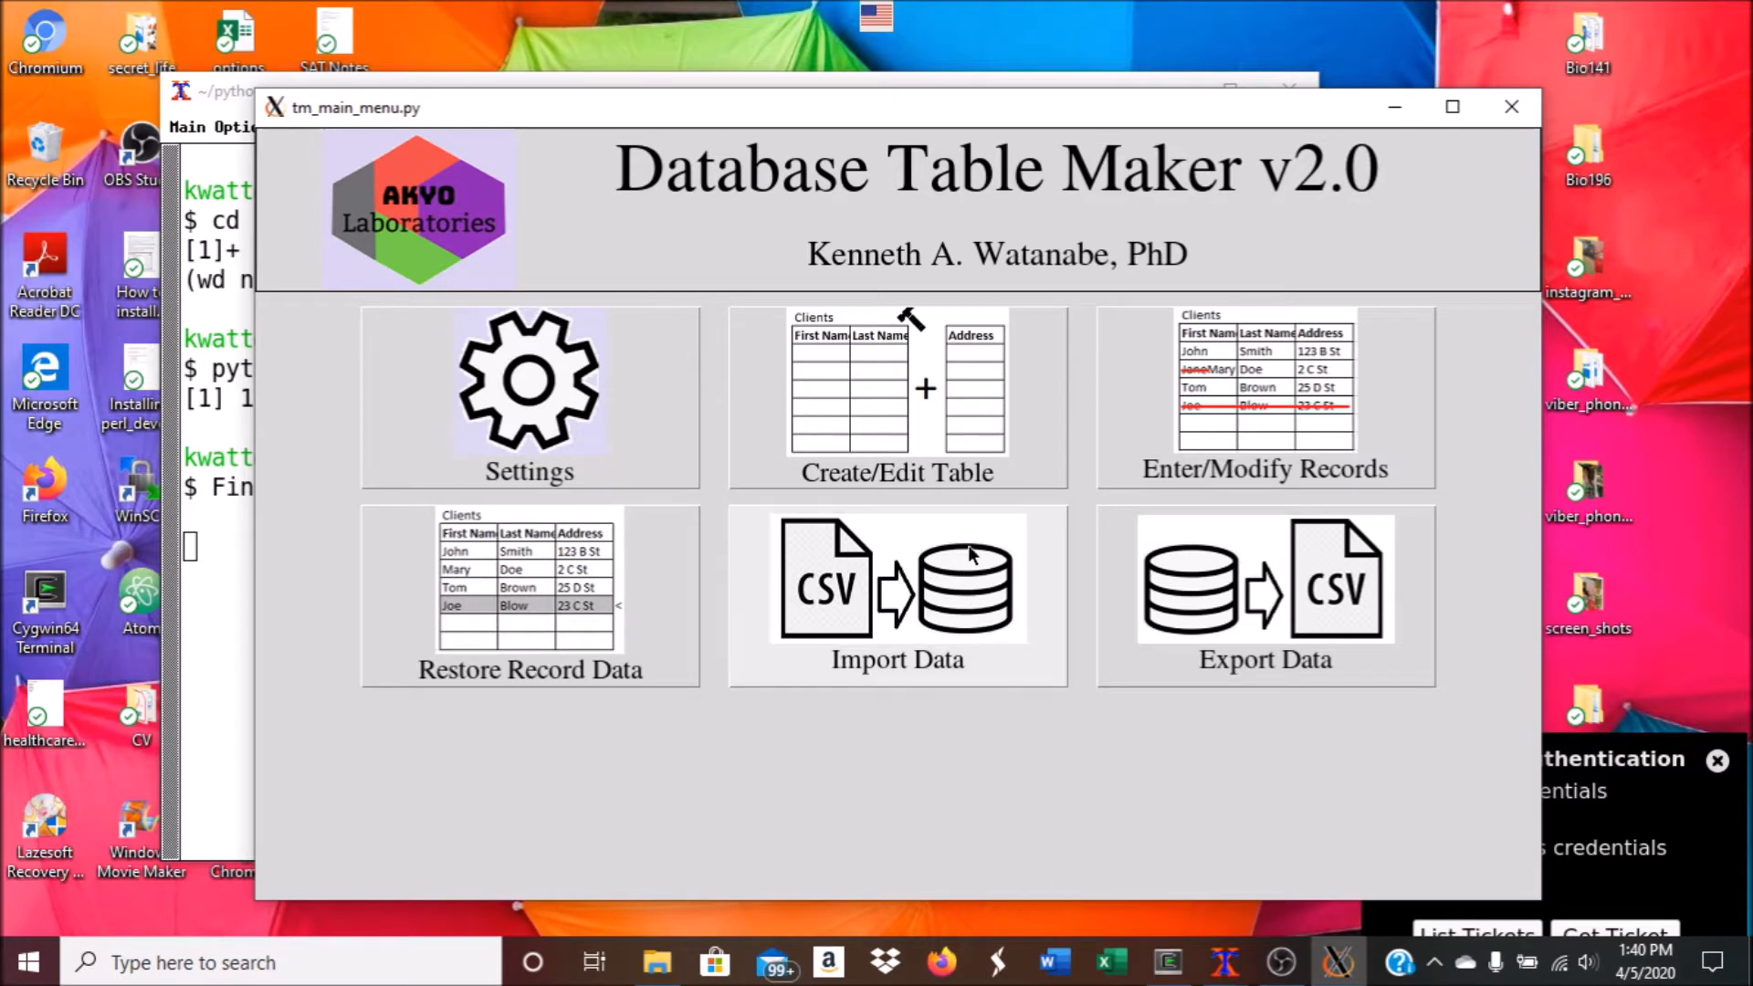
Start a new table definition with database name mydatabase and table name customer.
left_click(1020, 447)
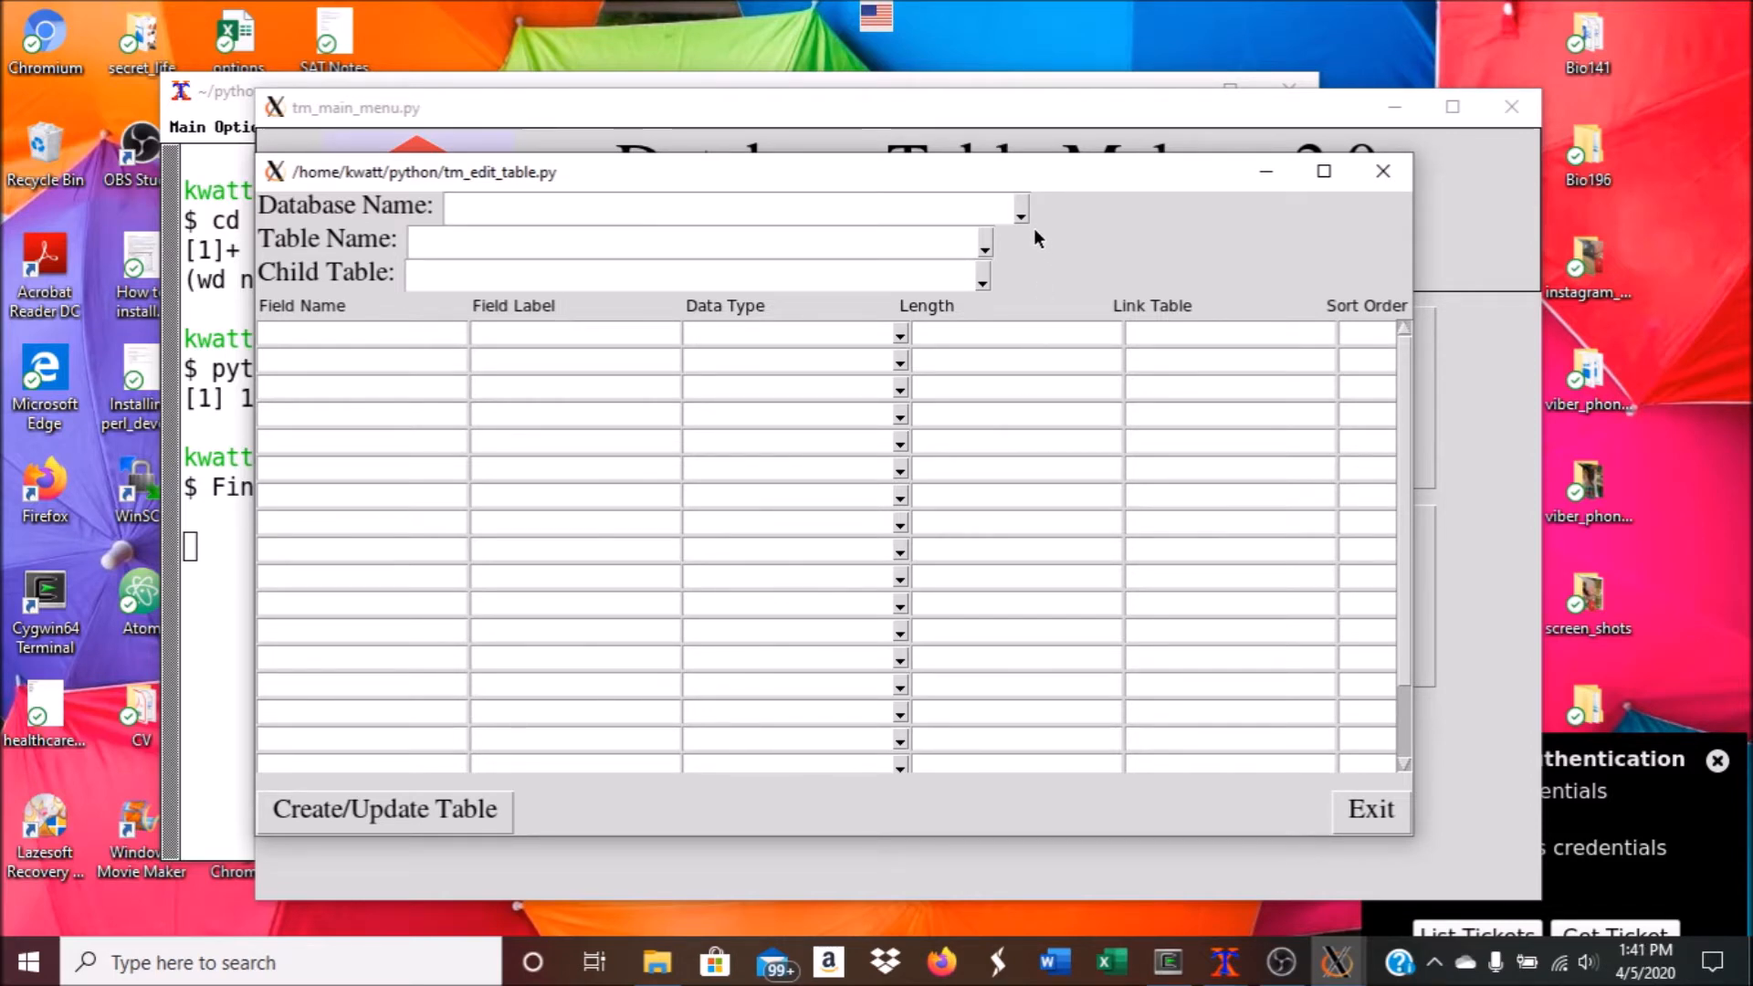
left_click(864, 205)
type("mydatabaw")
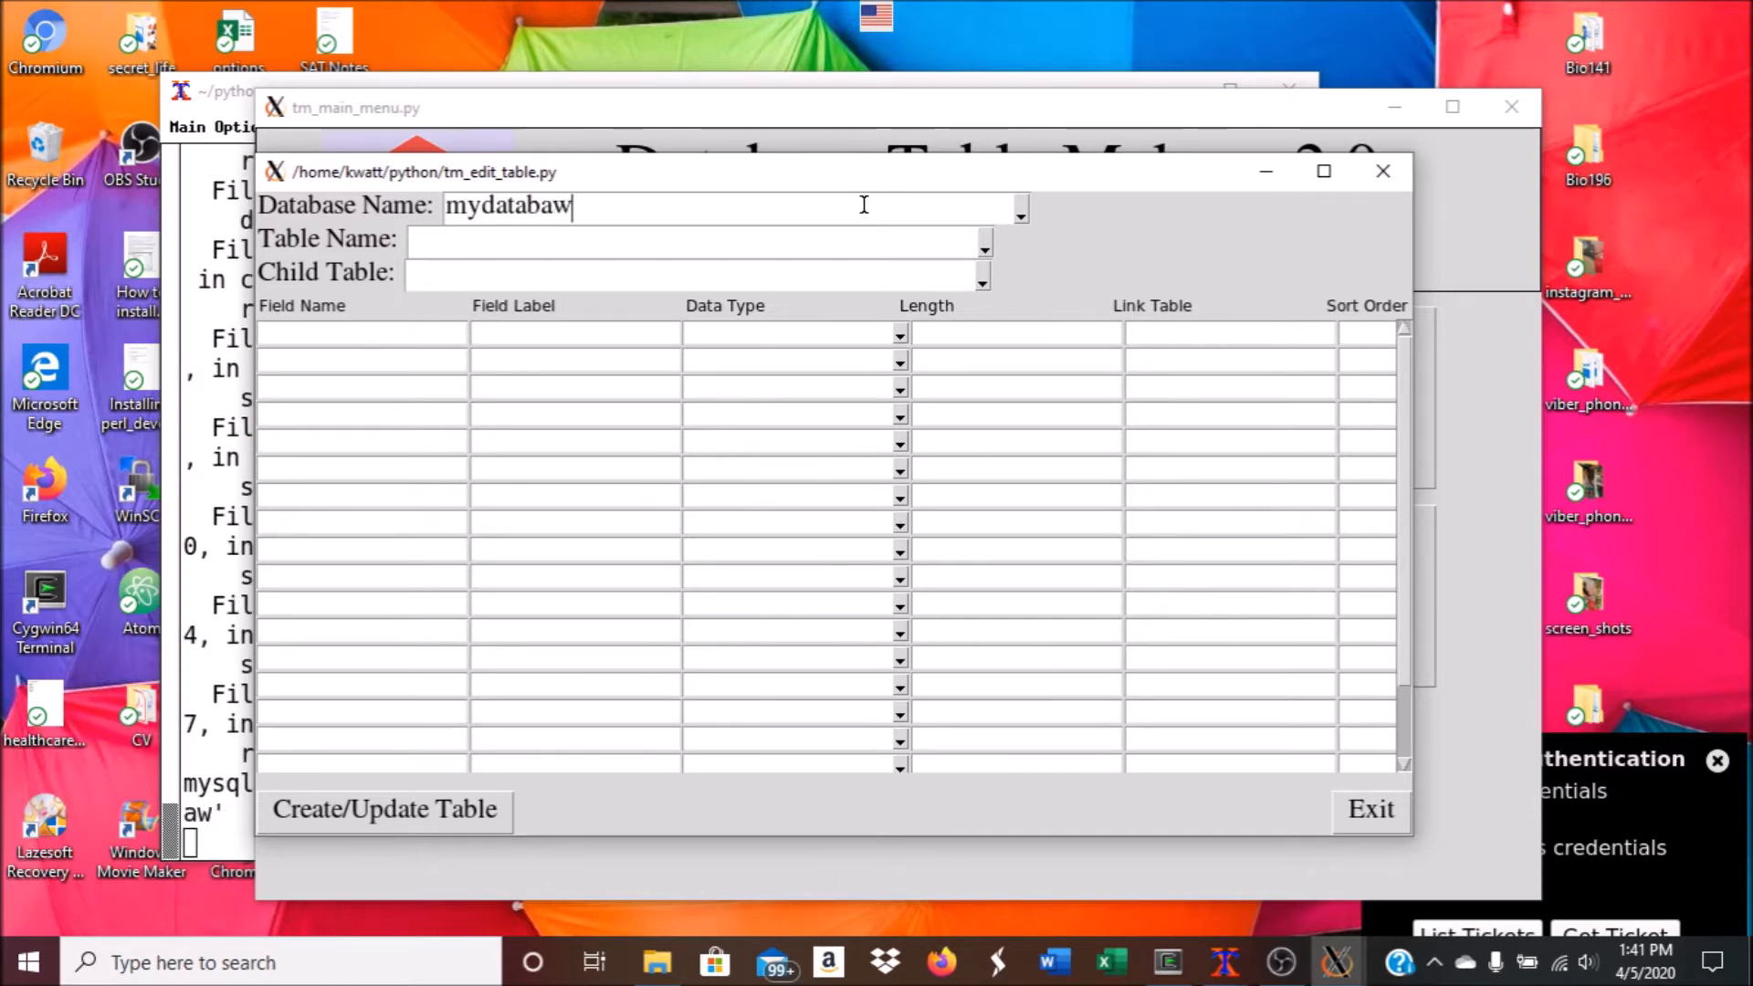
key("BackSpace")
type("se")
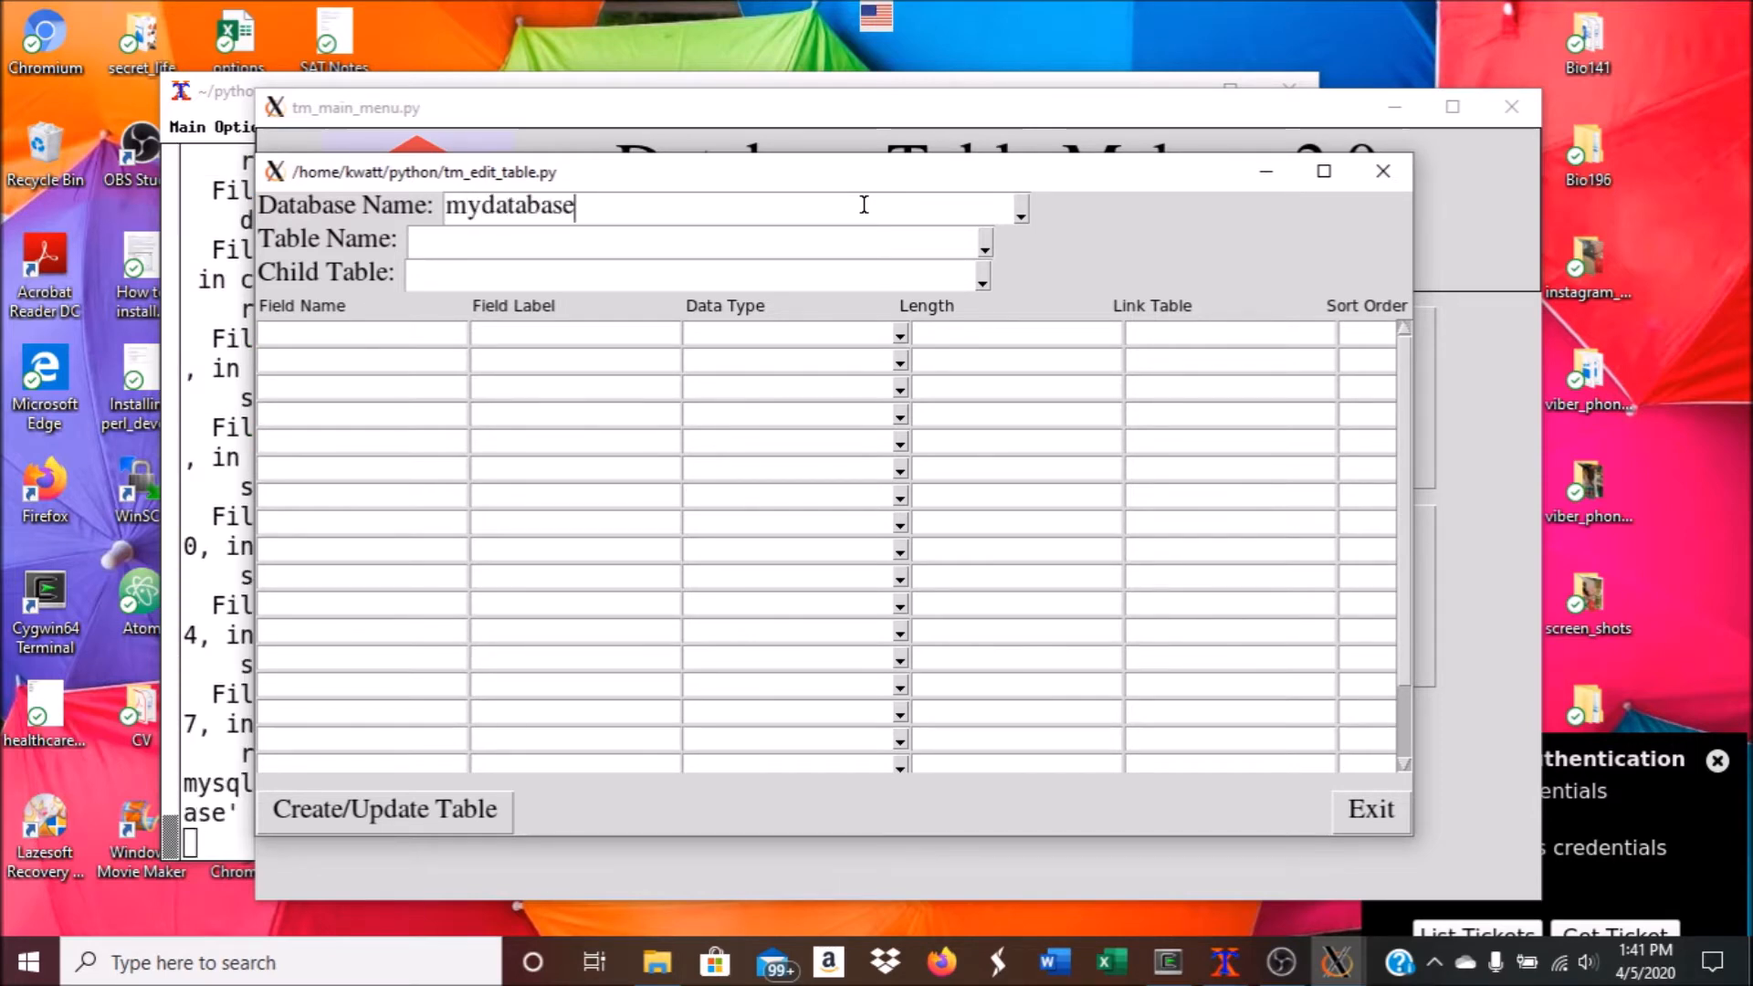
left_click(801, 236)
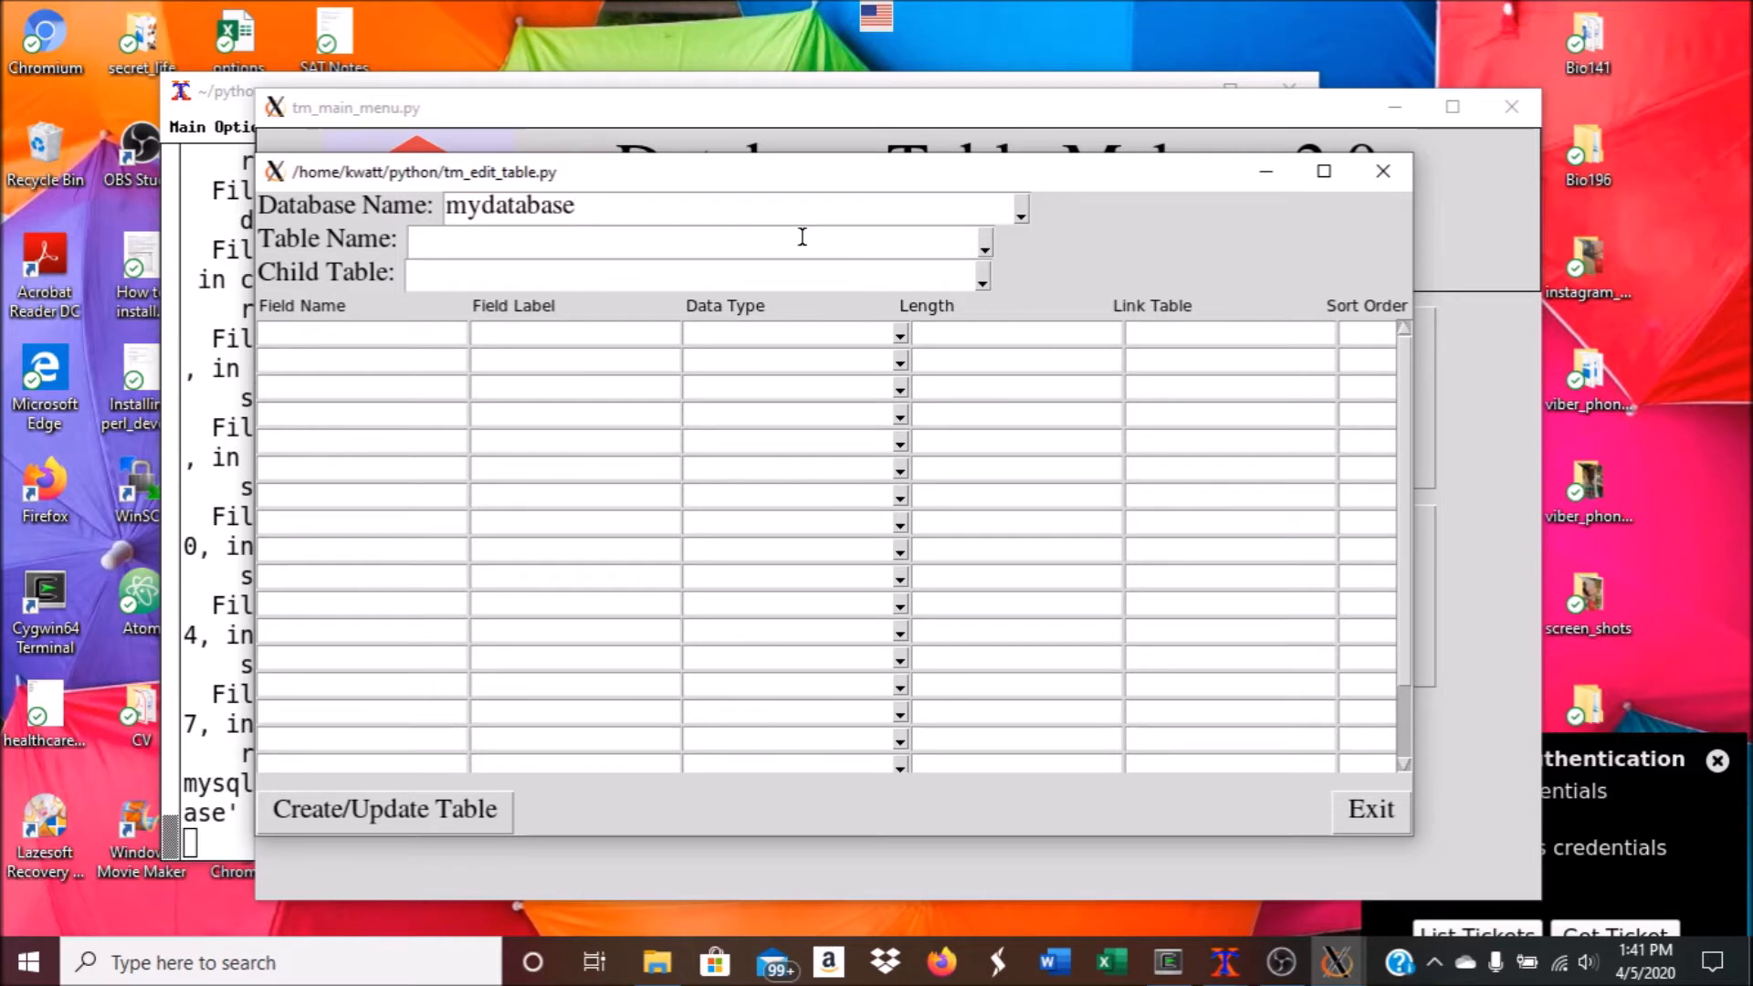
type("customer")
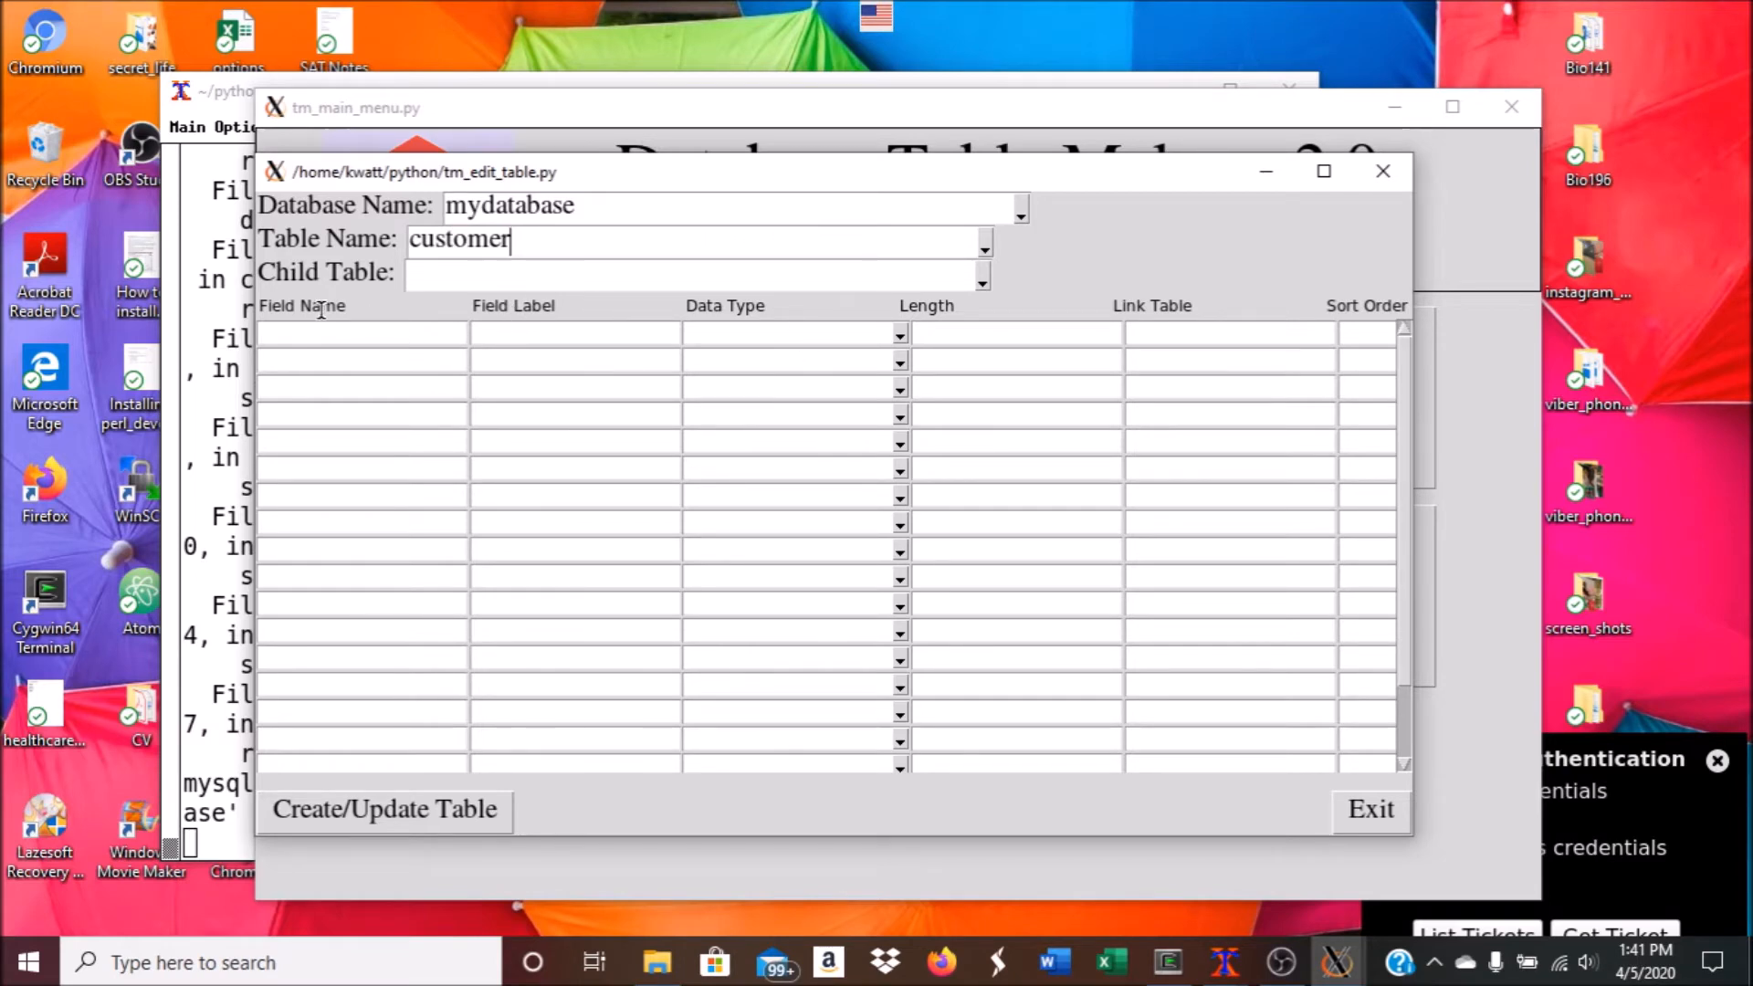
Define the first field as cn with label Customer Name, data type VARCHAR and length 30.
left_click(337, 336)
type("cn")
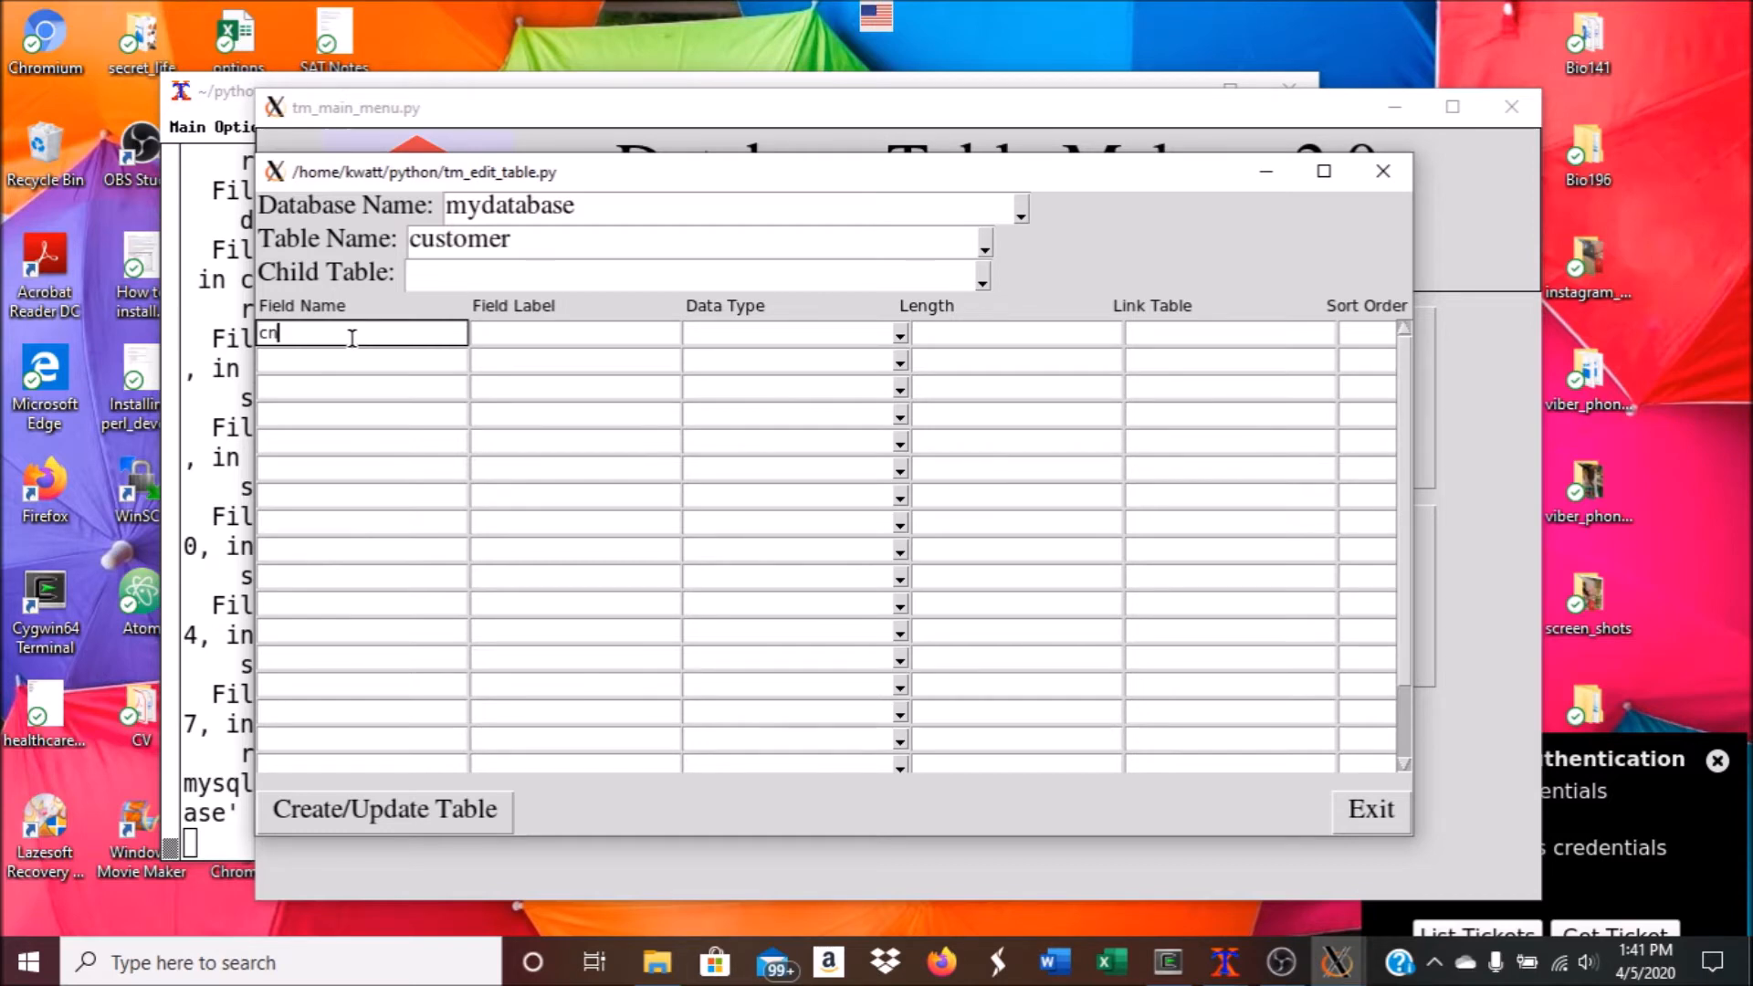
left_click(514, 334)
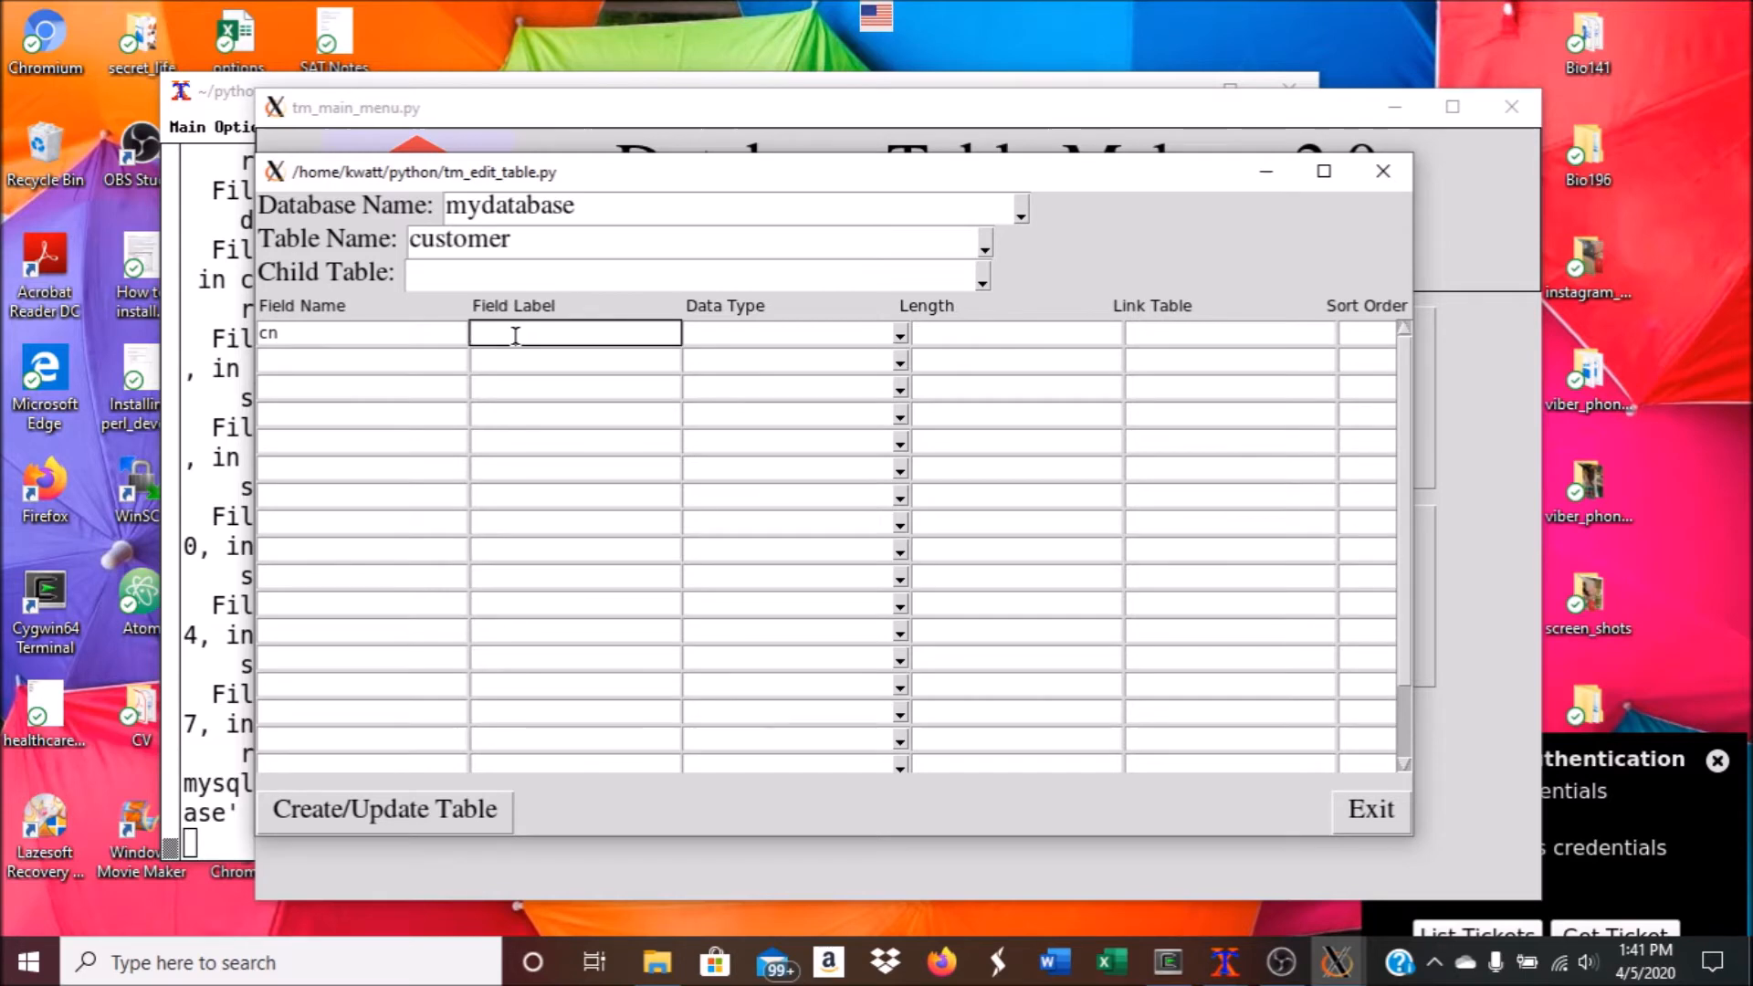
type("Customer Name")
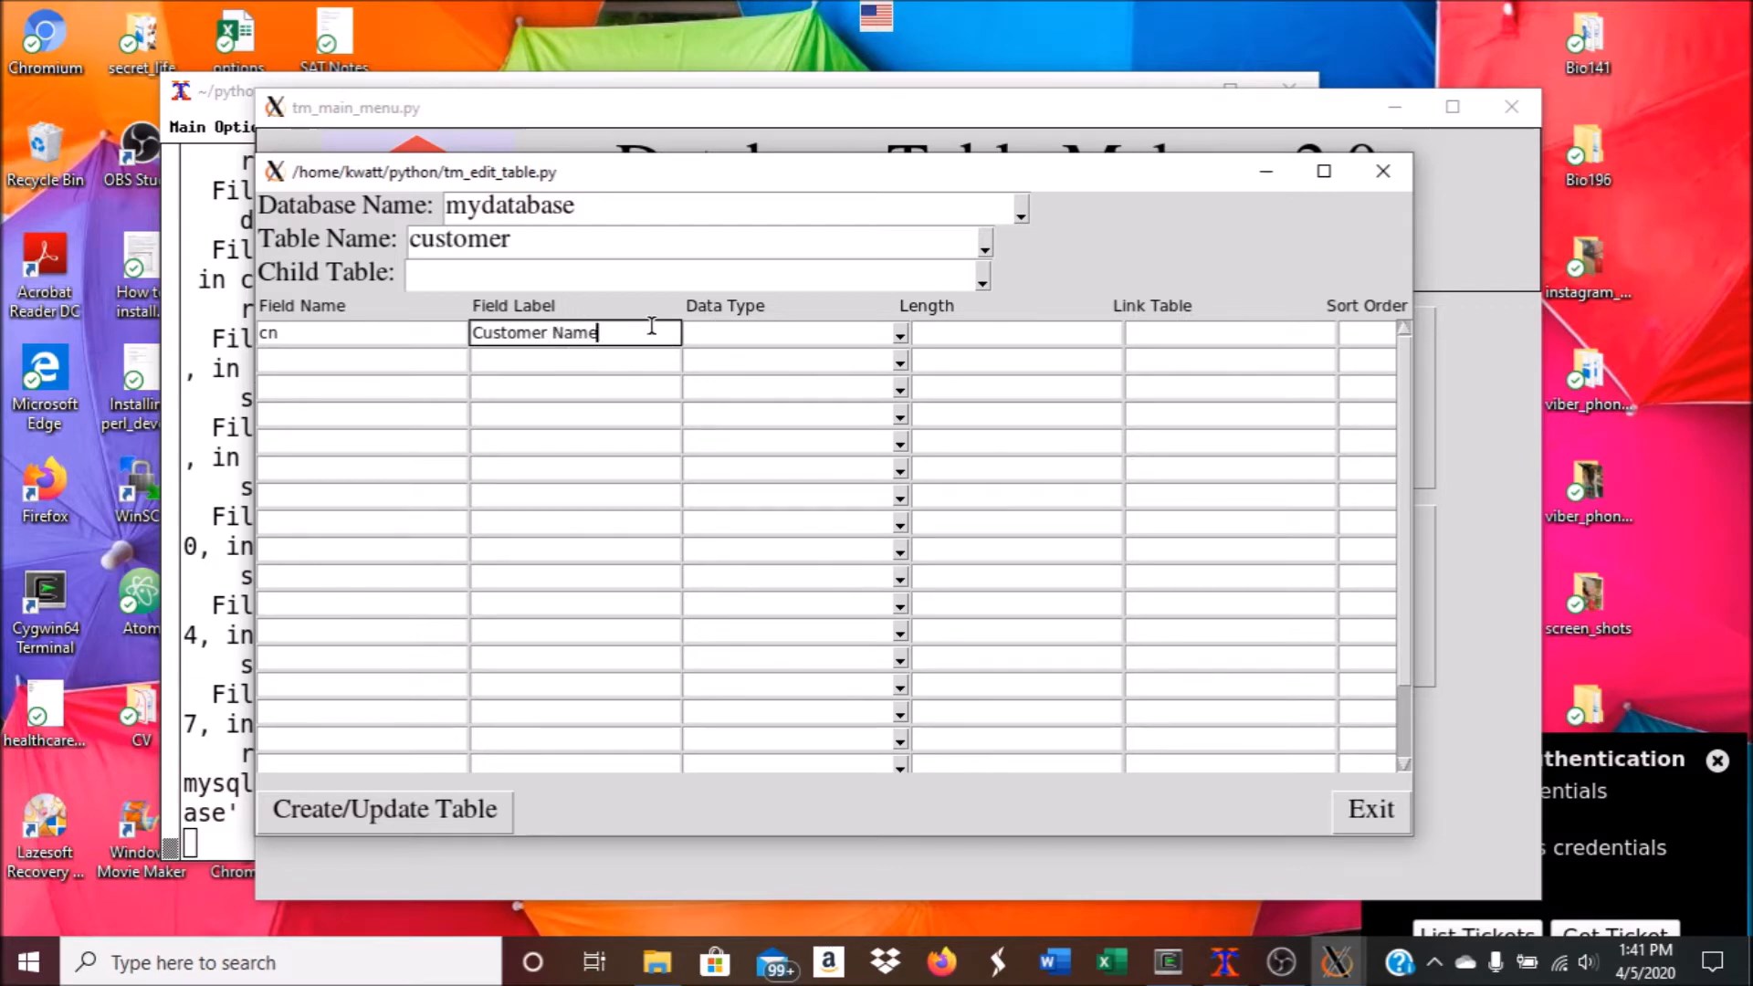
left_click(727, 337)
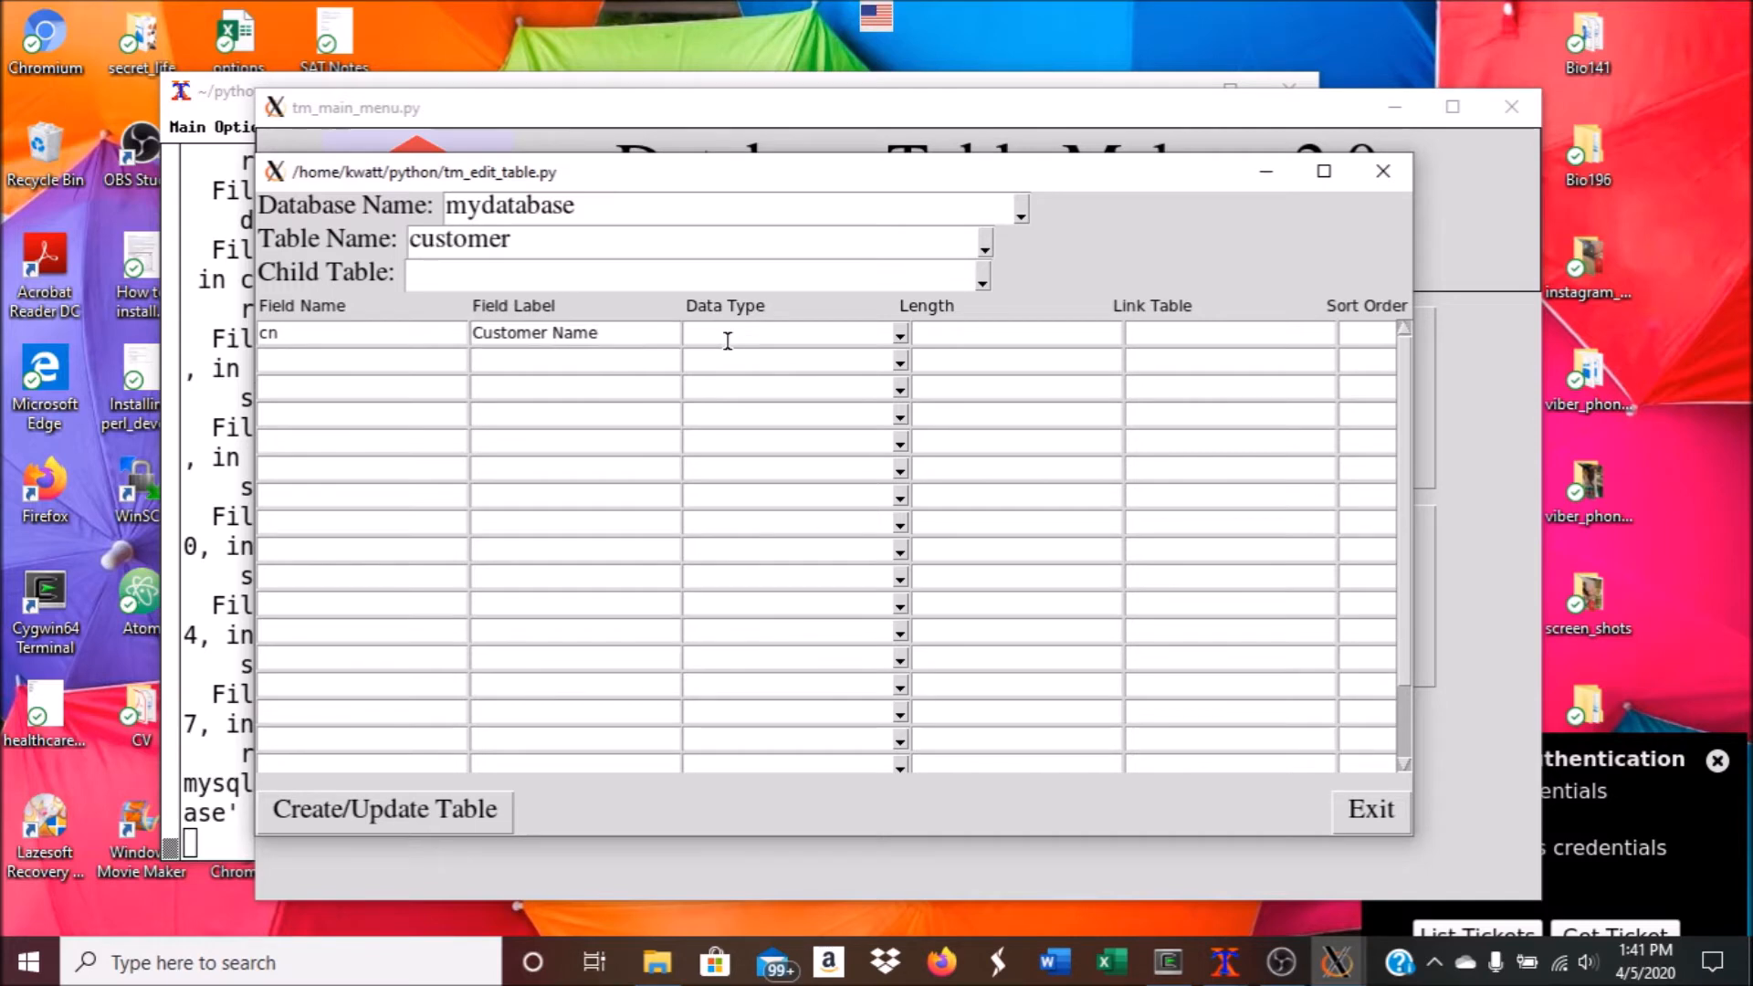
left_click(900, 334)
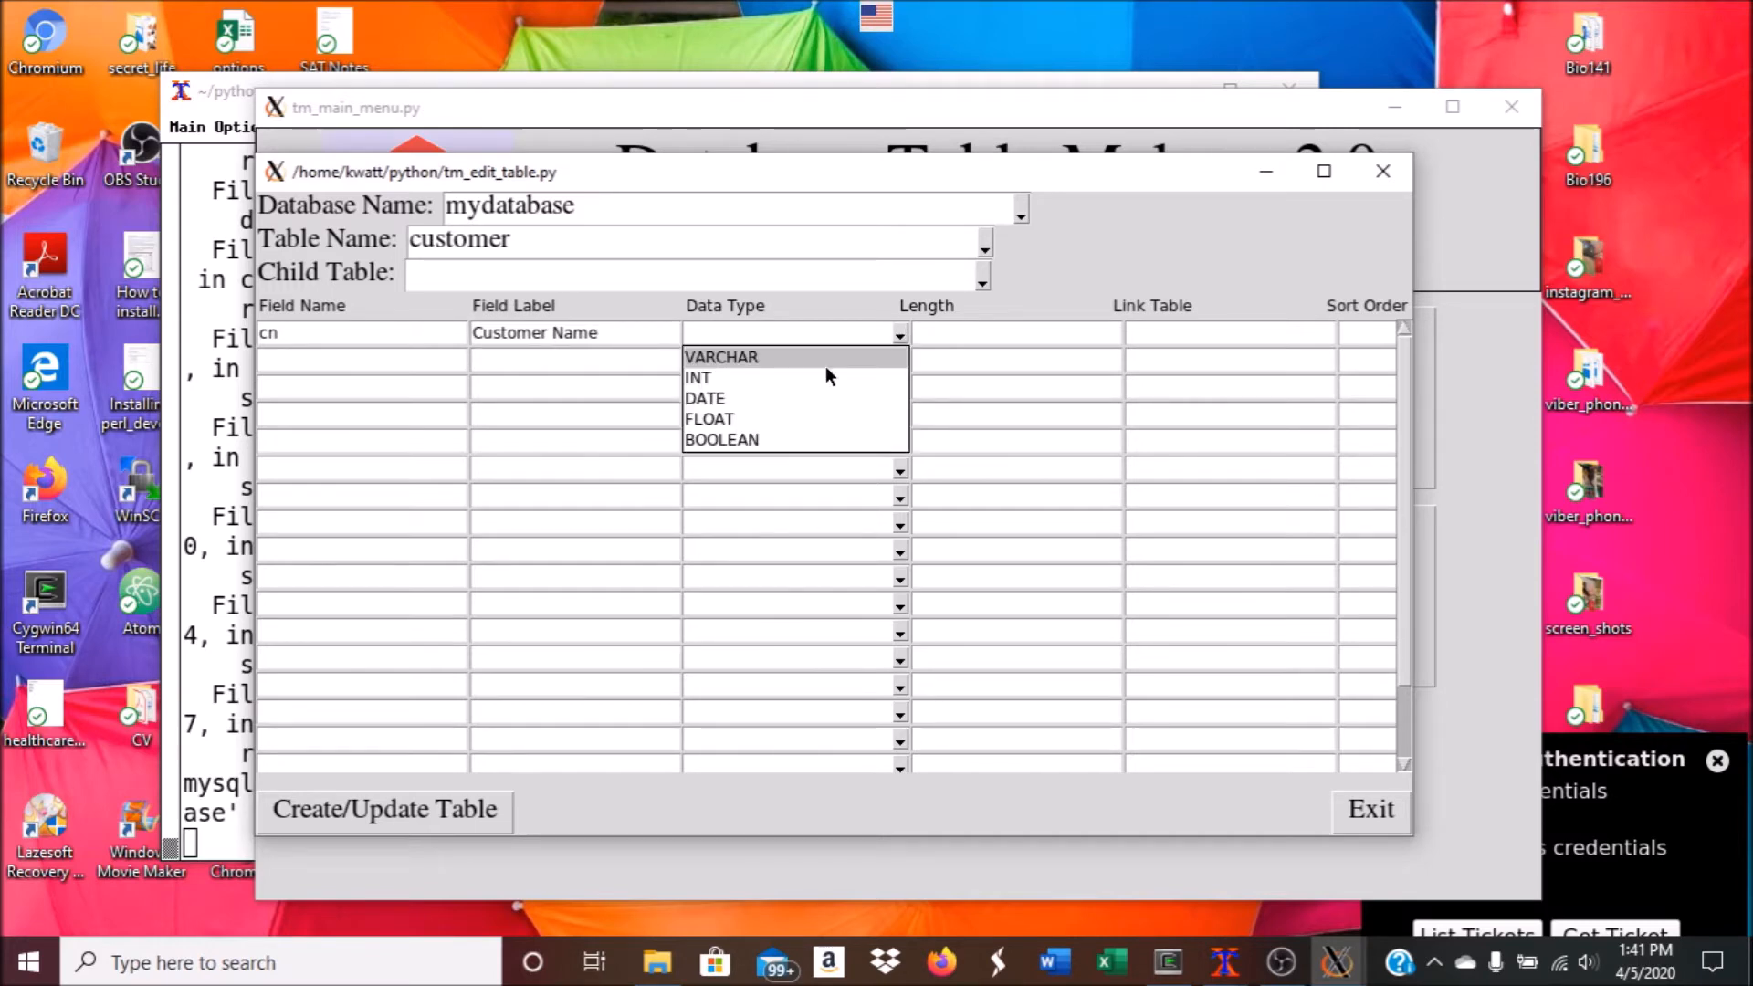
left_click(776, 356)
left_click(979, 334)
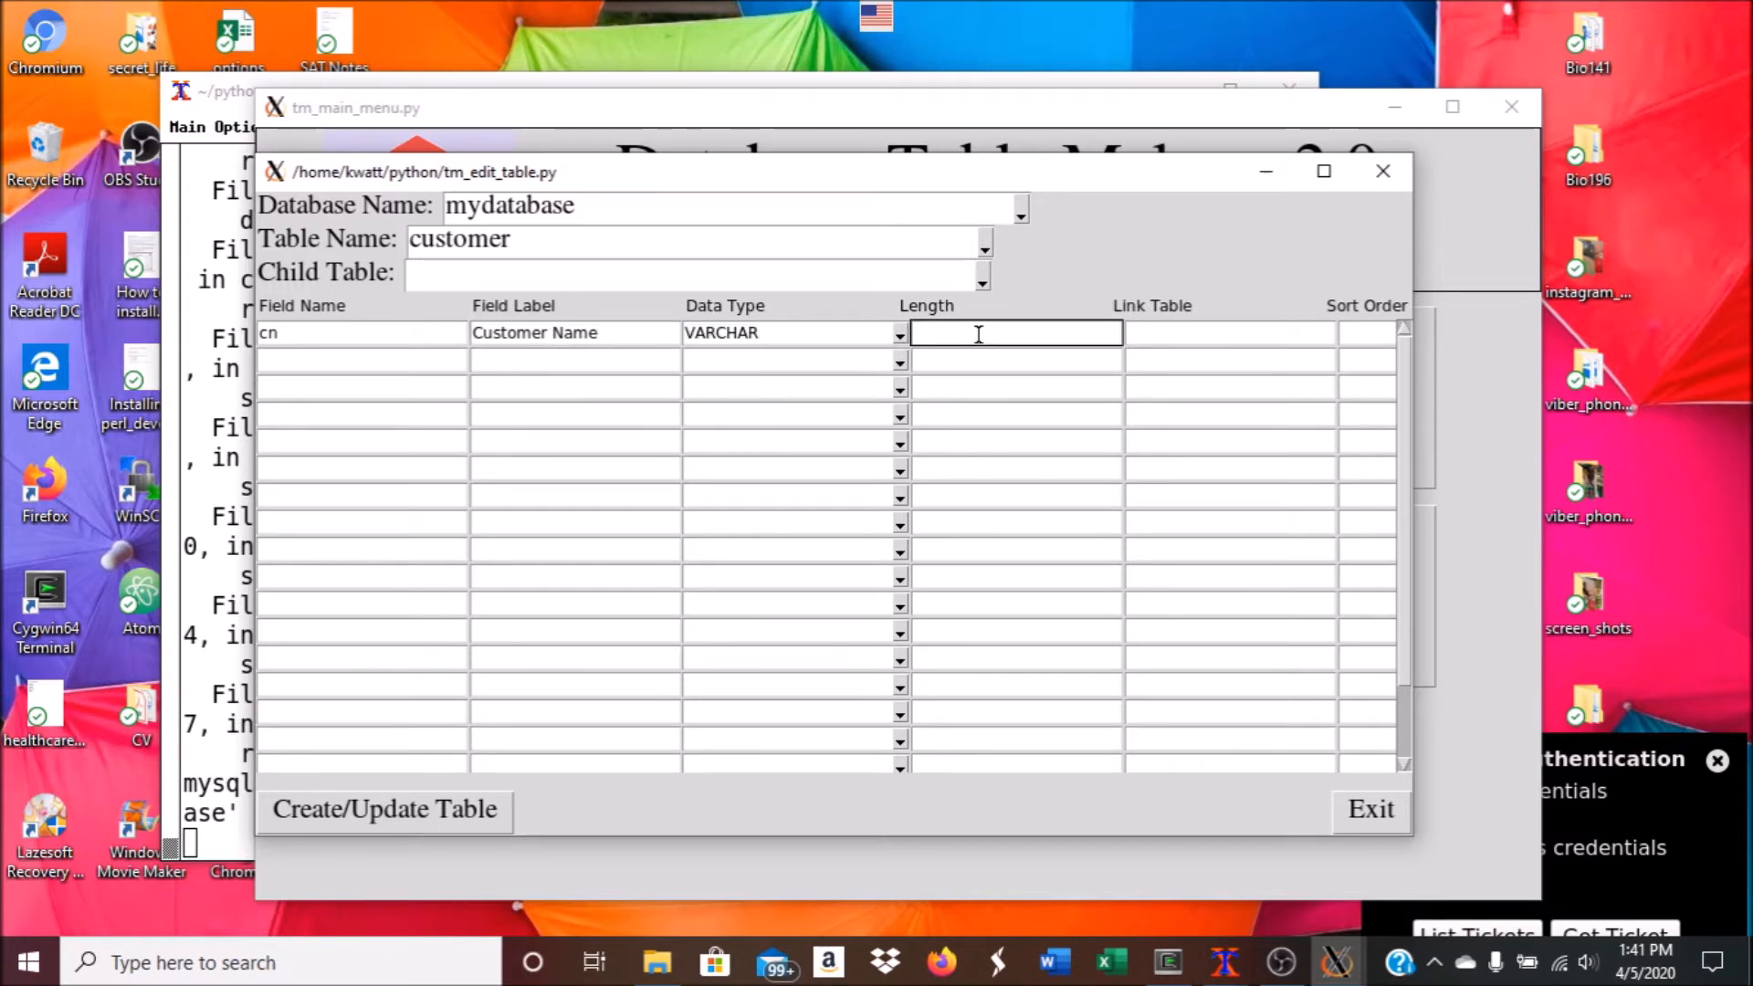
type("30")
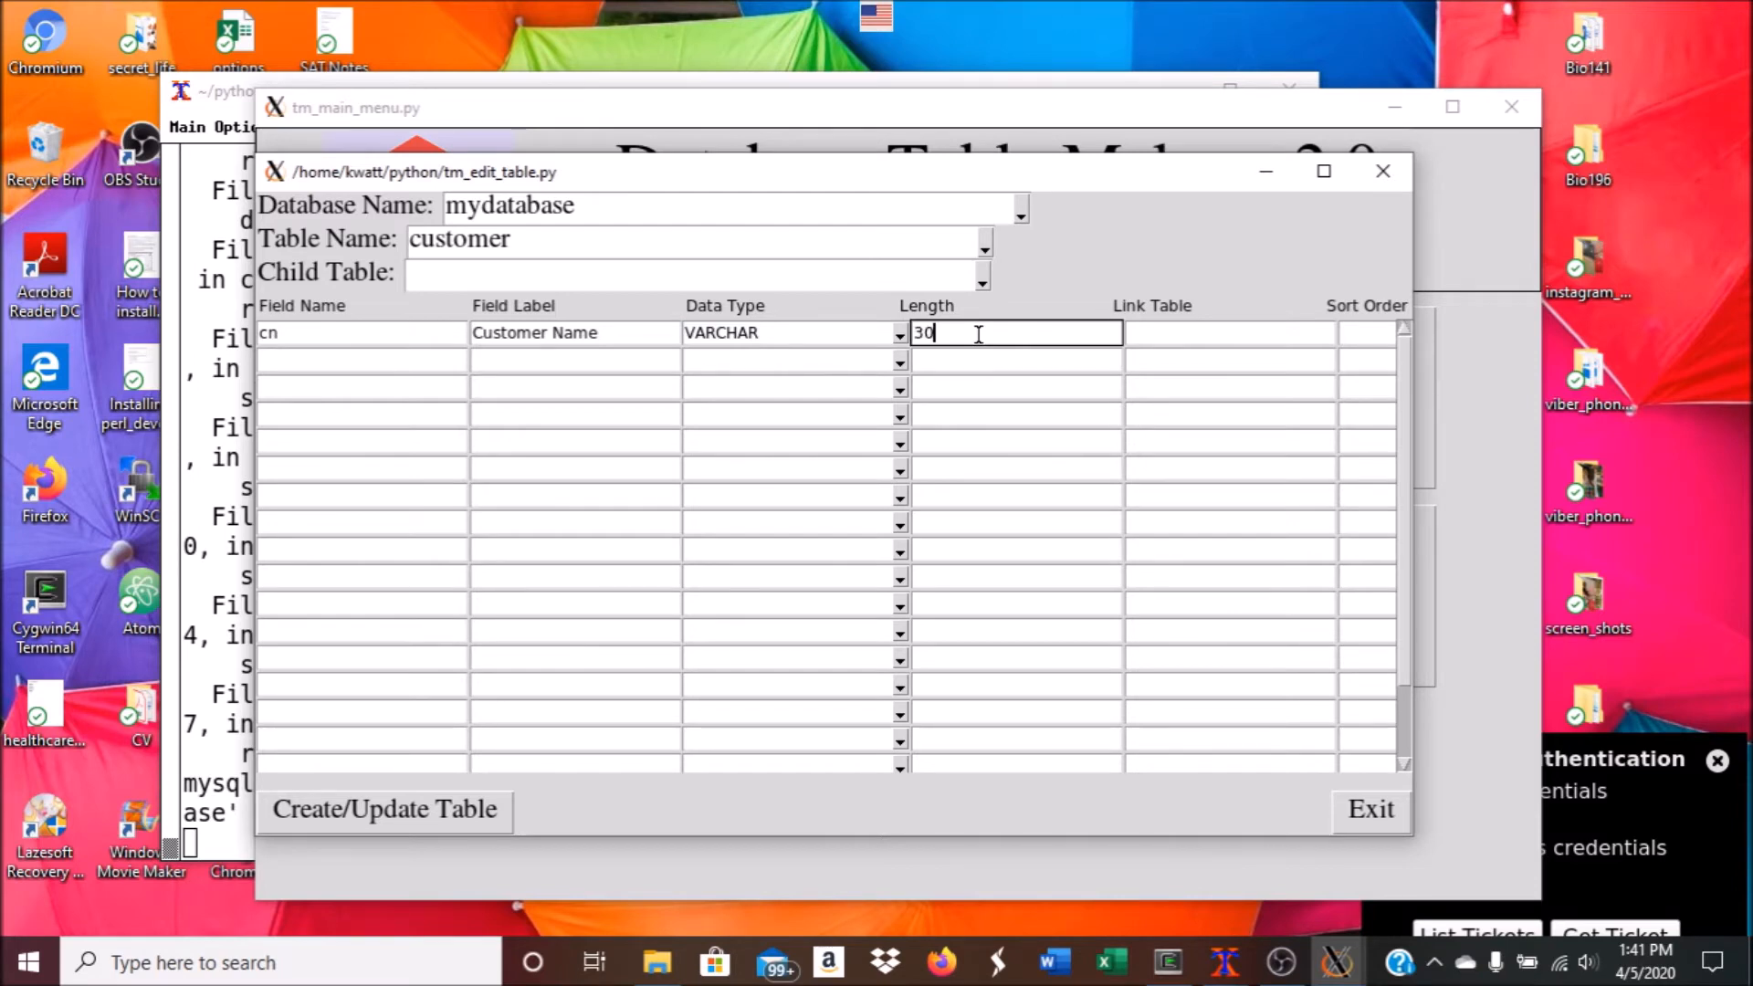
Define the second field as ct with label City, data type varchar and length 30.
left_click(421, 360)
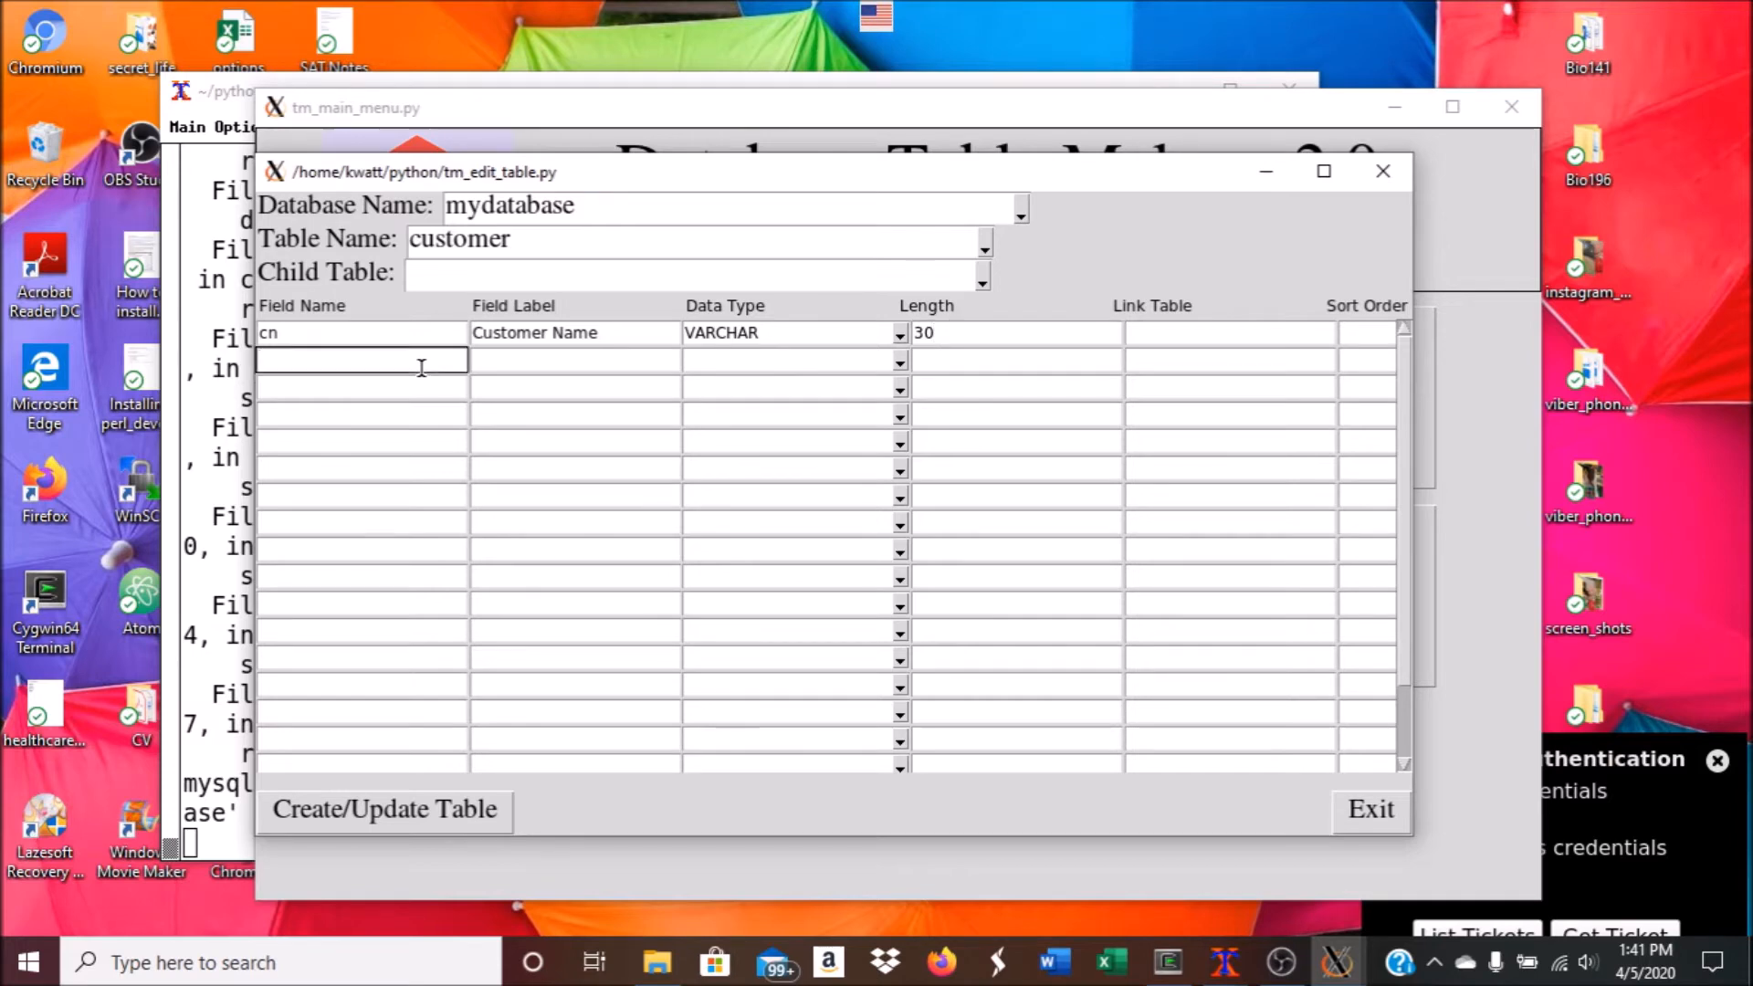
type("ct")
key("Tab")
type("City")
key("Tab")
type("varchar")
key("Tab")
type("30")
Define the third field as st with label State, data type varchar and length 2.
key("Tab")
key("Tab")
key("Tab")
type("st")
key("Tab")
type("State")
key("Tab")
type("varchar")
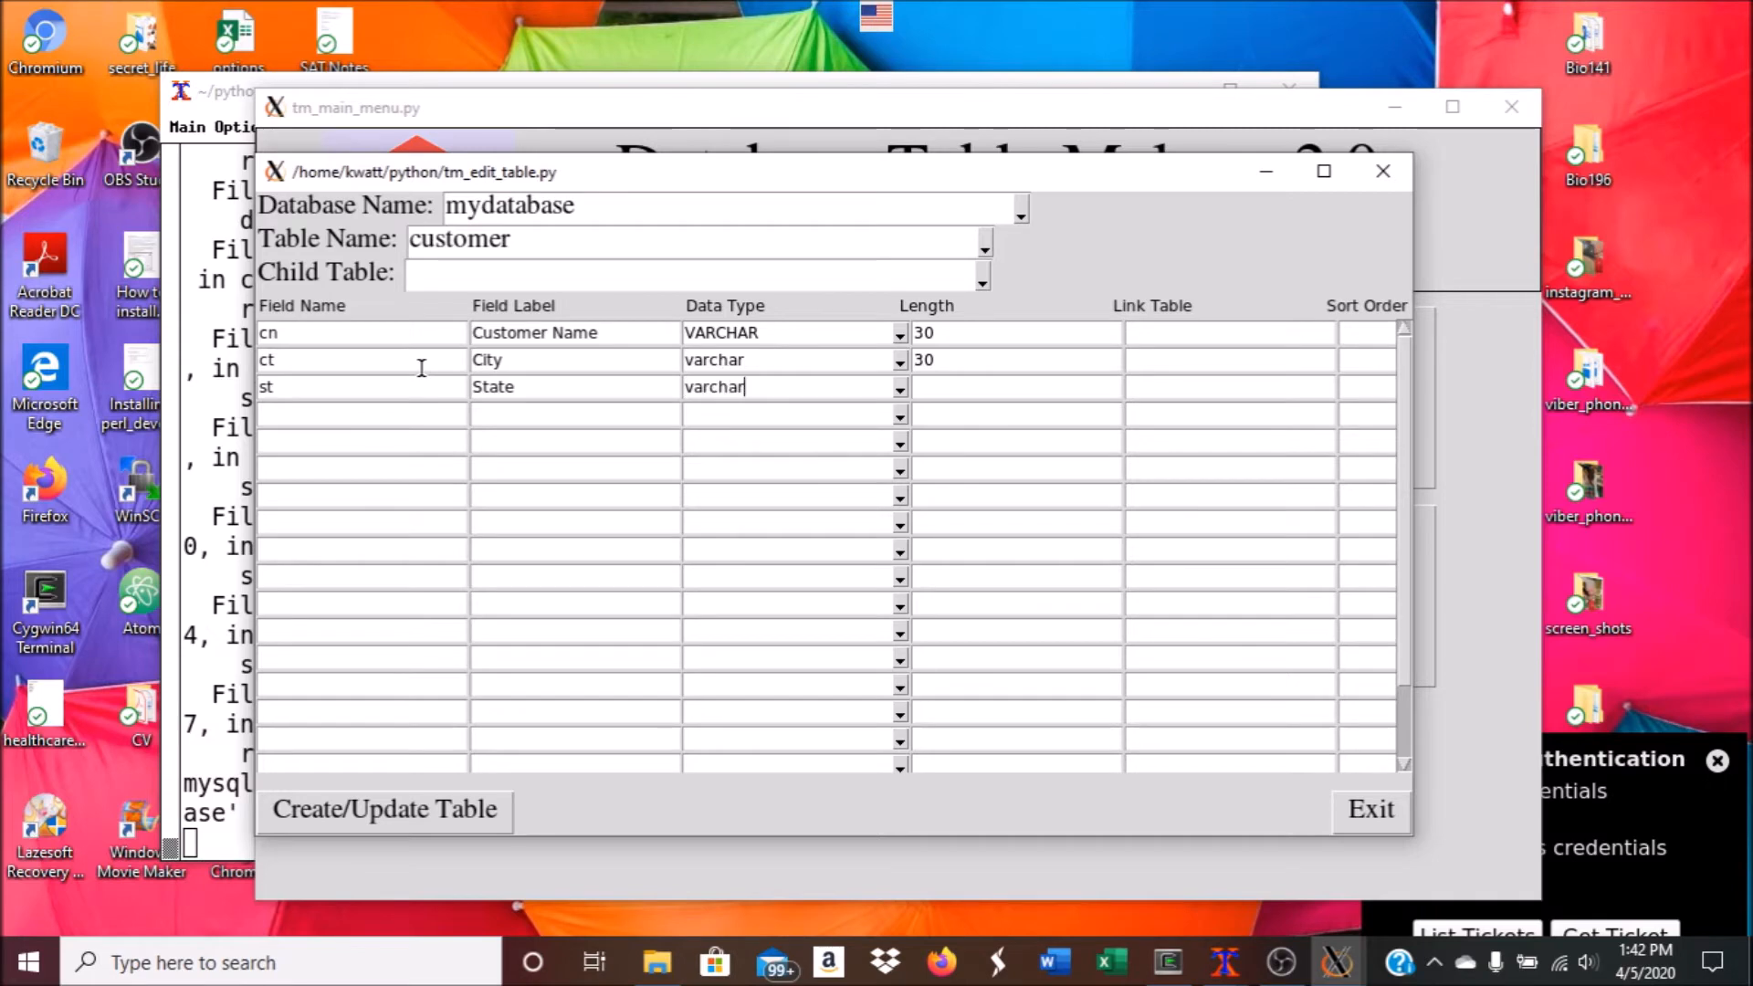
key("Tab")
type("2")
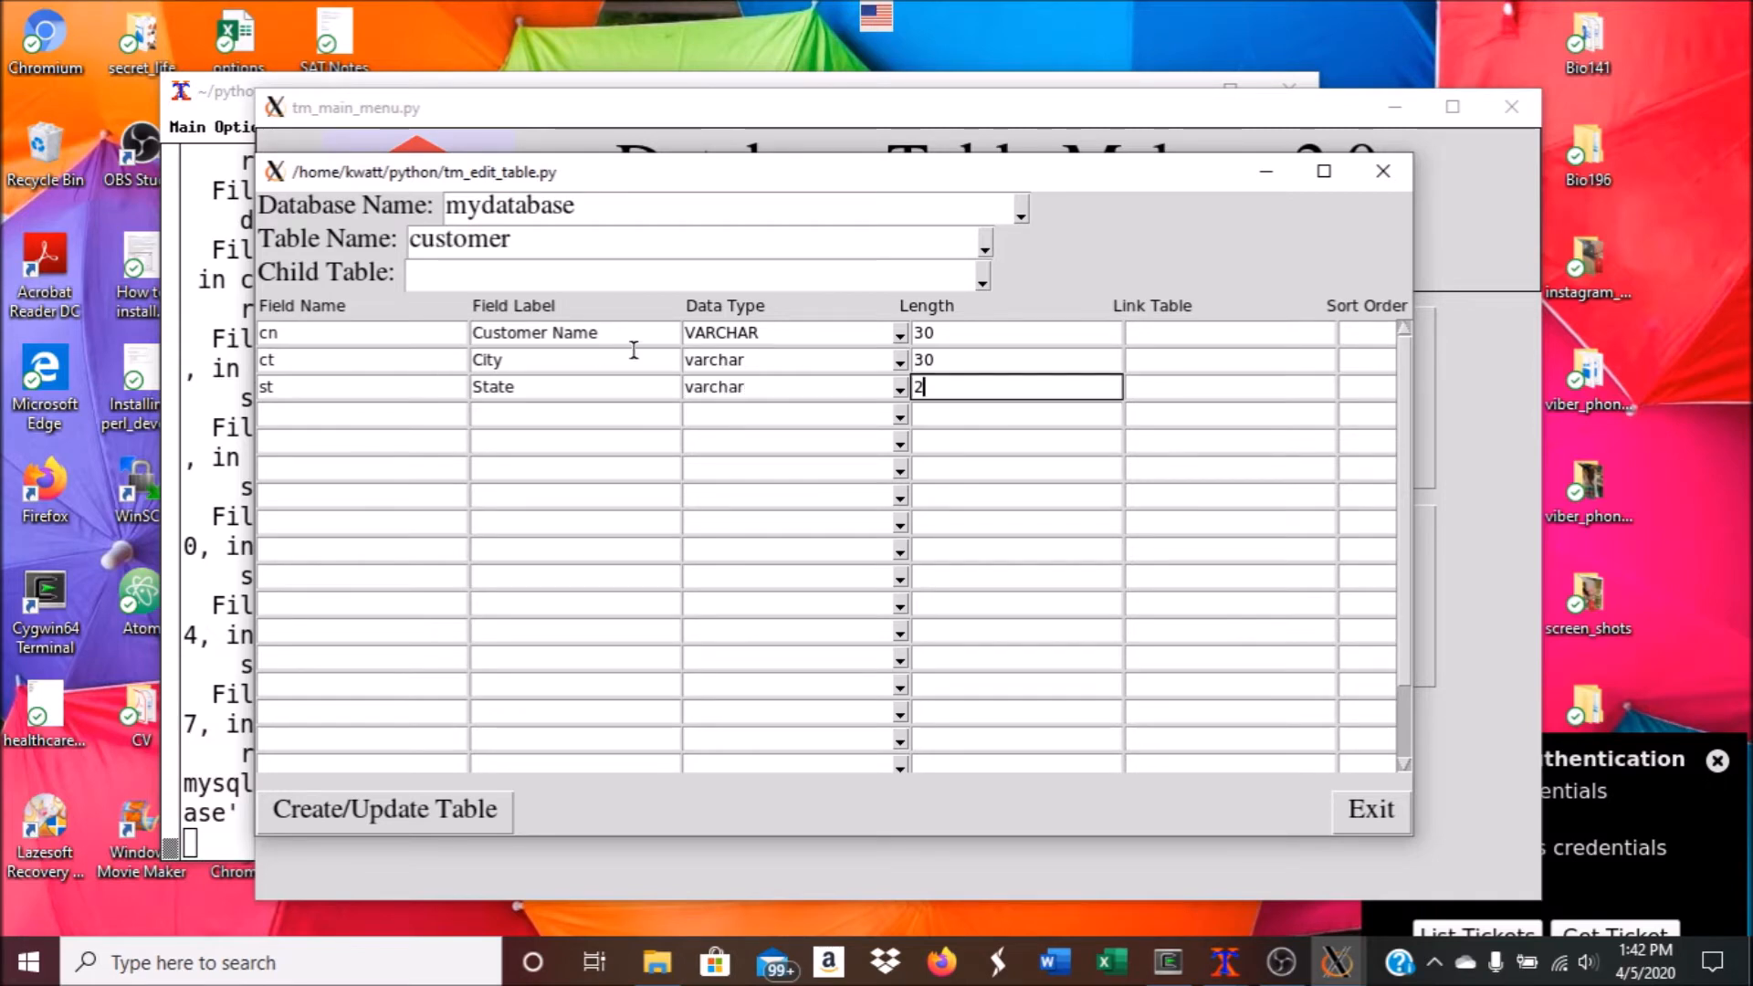
Set the link table of the st field to state.ab.
left_click(1173, 385)
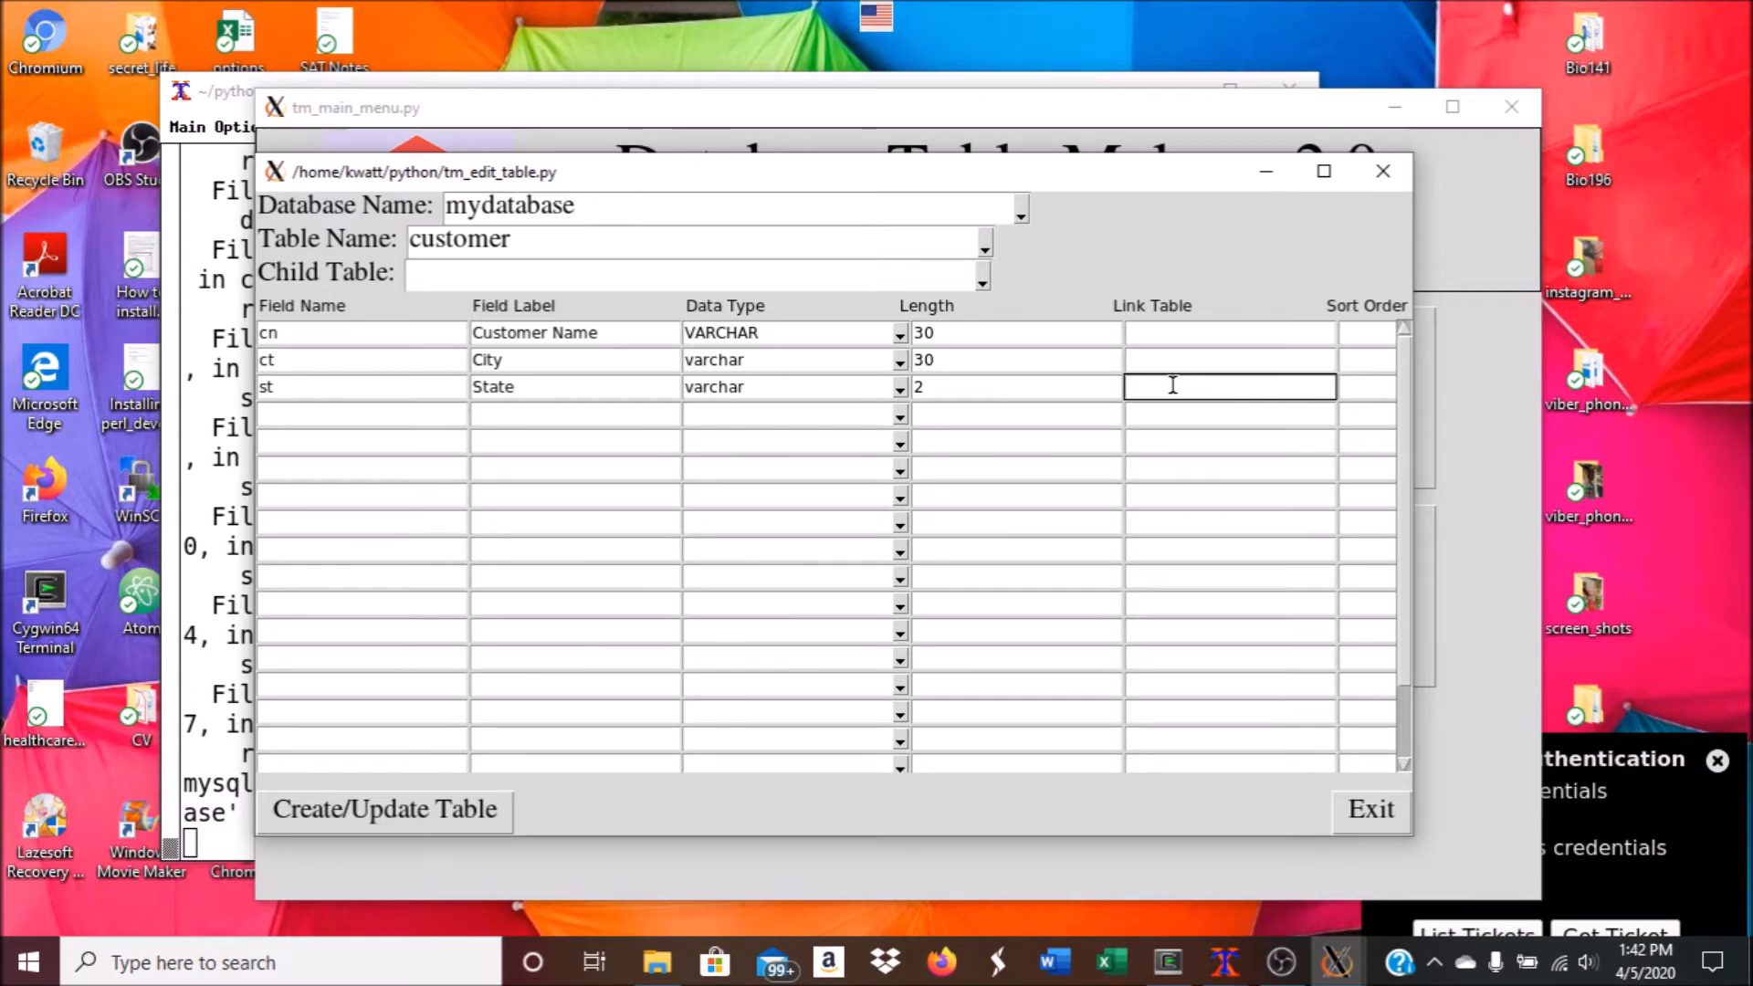
type("tate")
type("_av")
key("BackSpace")
type("b")
Define the fourth field as zip with label Zip Code, data type varchar and length 10.
left_click(421, 419)
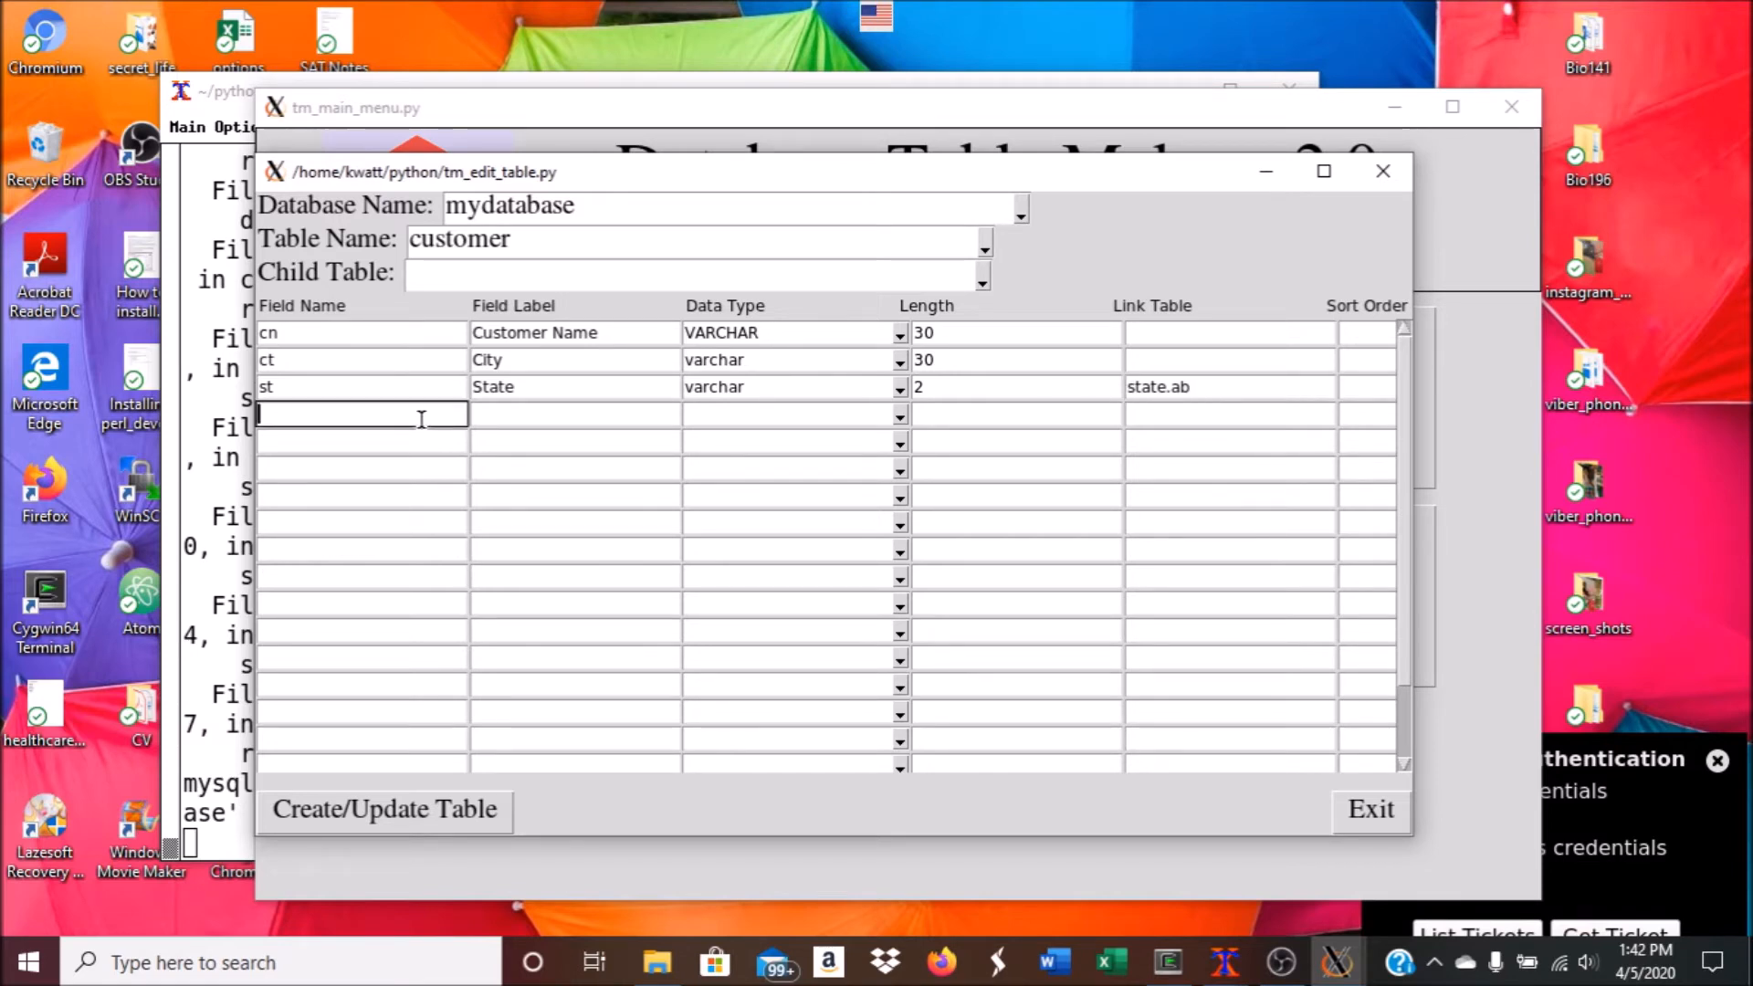
type("zip")
key("Tab")
type("Zip")
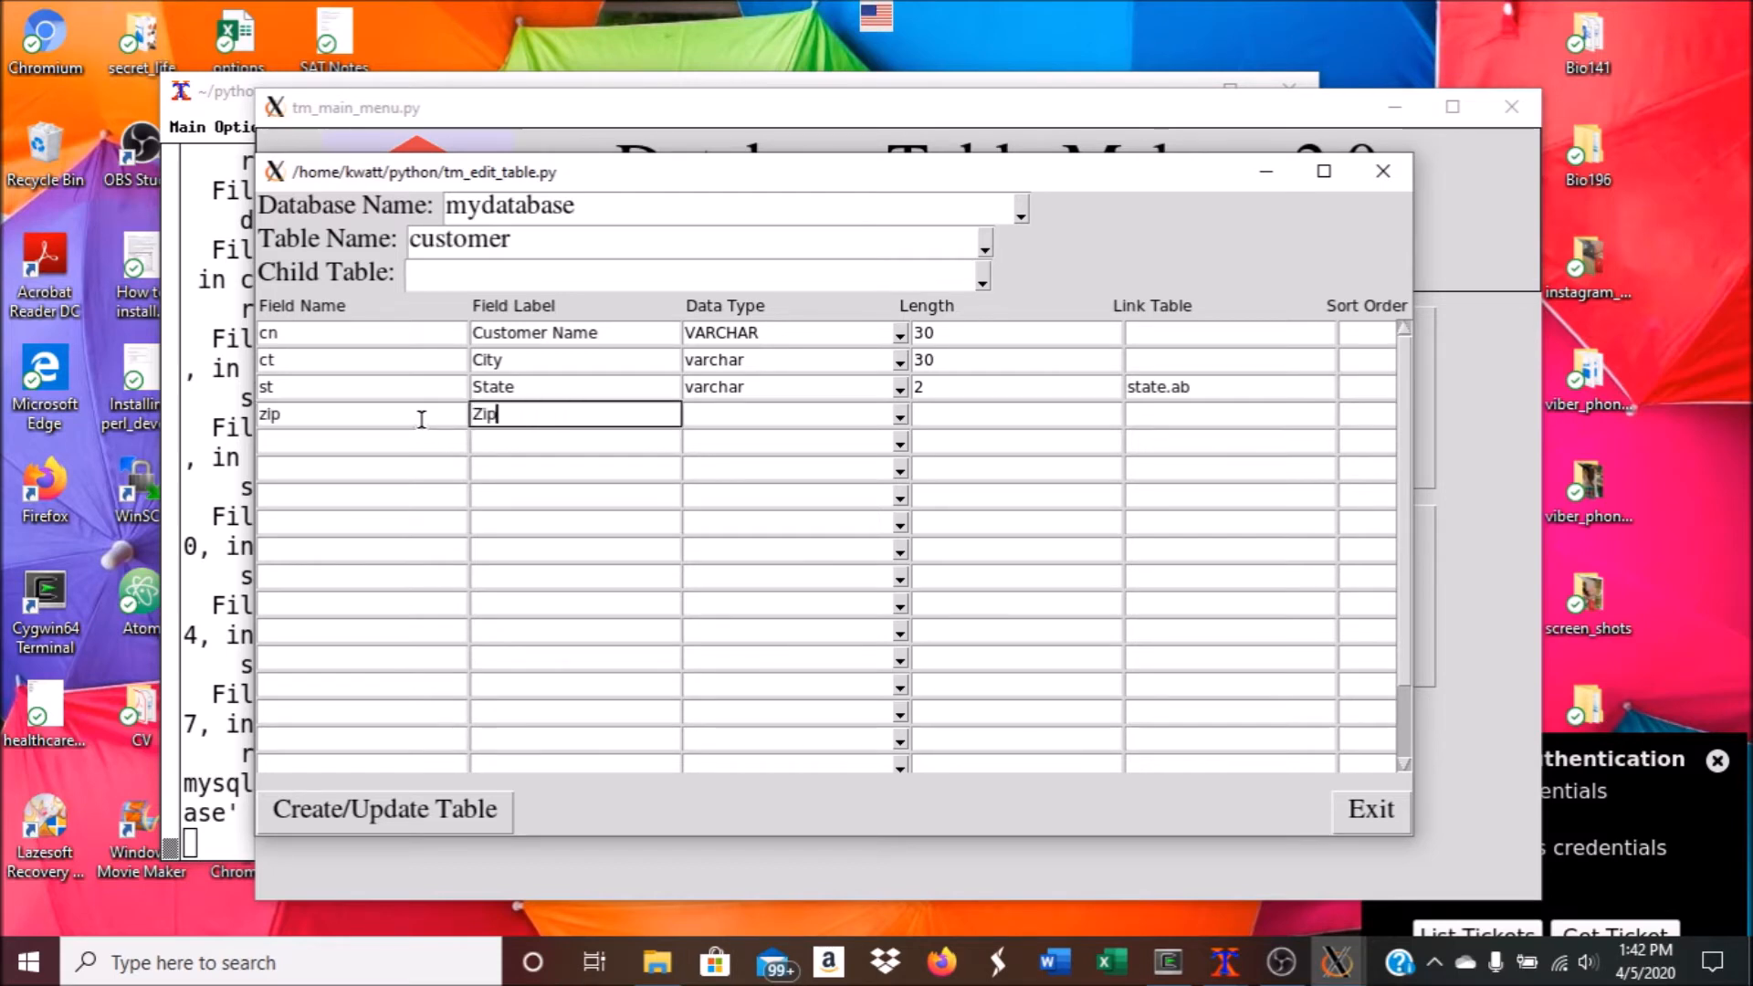
type(" Code")
key("Tab")
type("varchar")
key("Tab")
type("1")
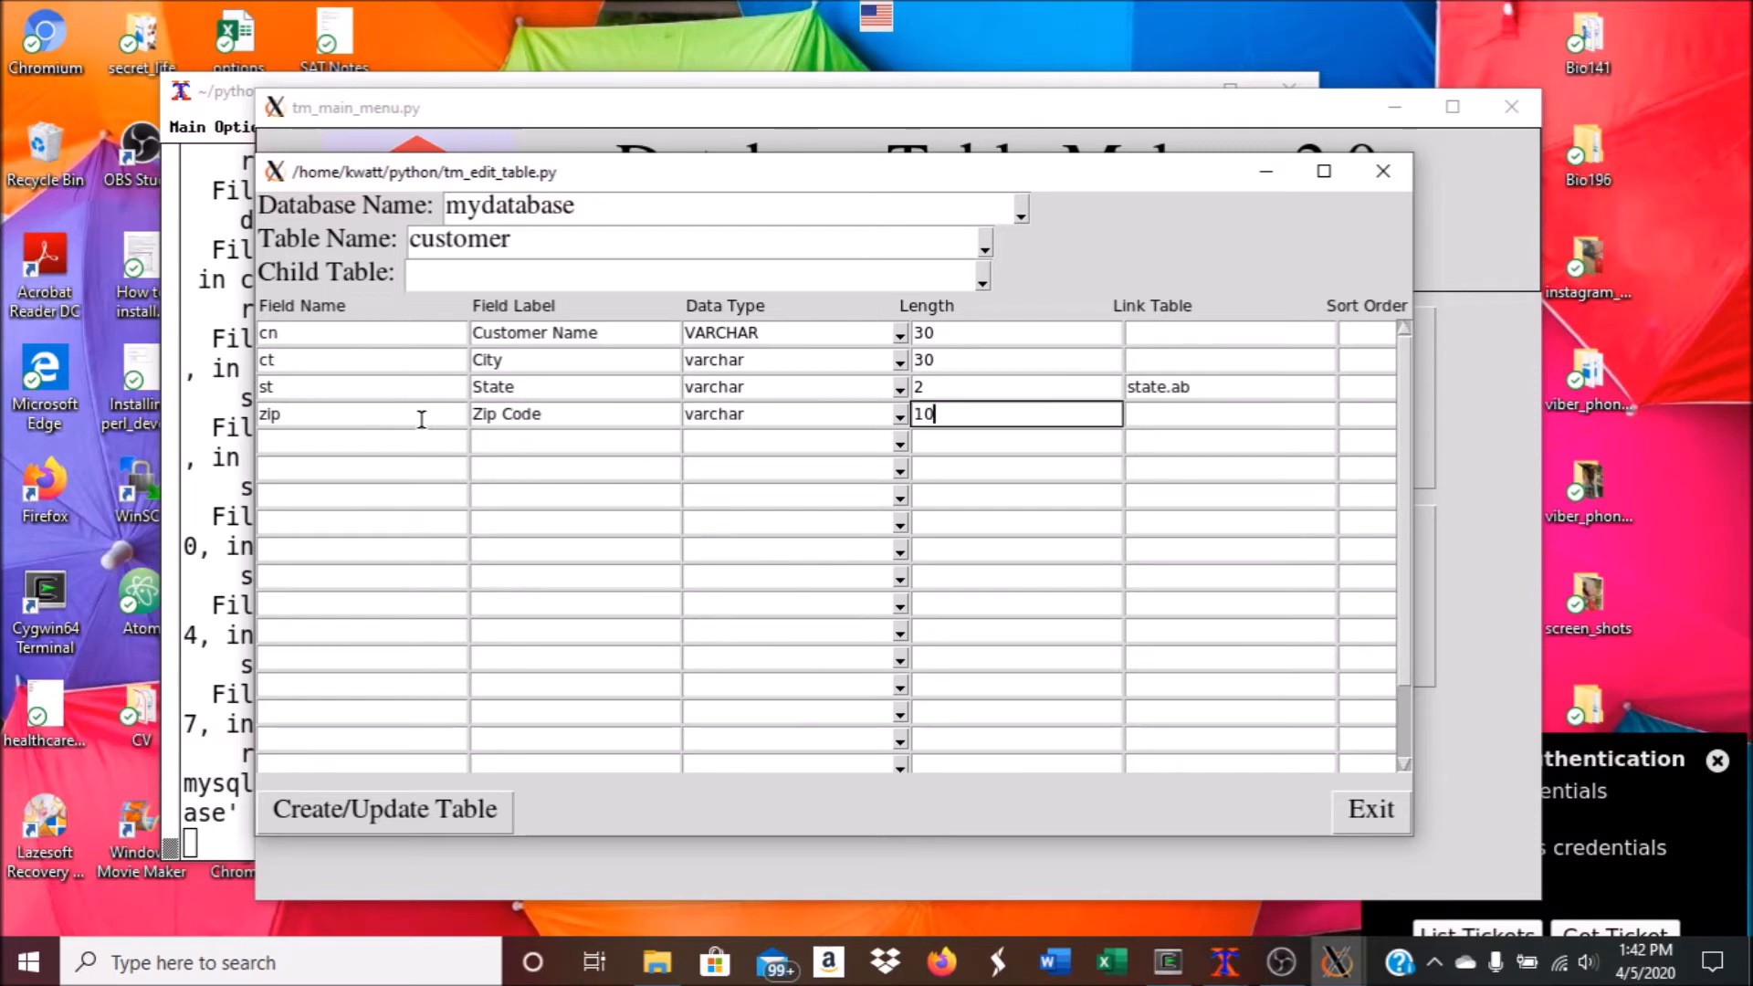
Create the customer table from the defined fields and select the empty field name below zip.
left_click(341, 808)
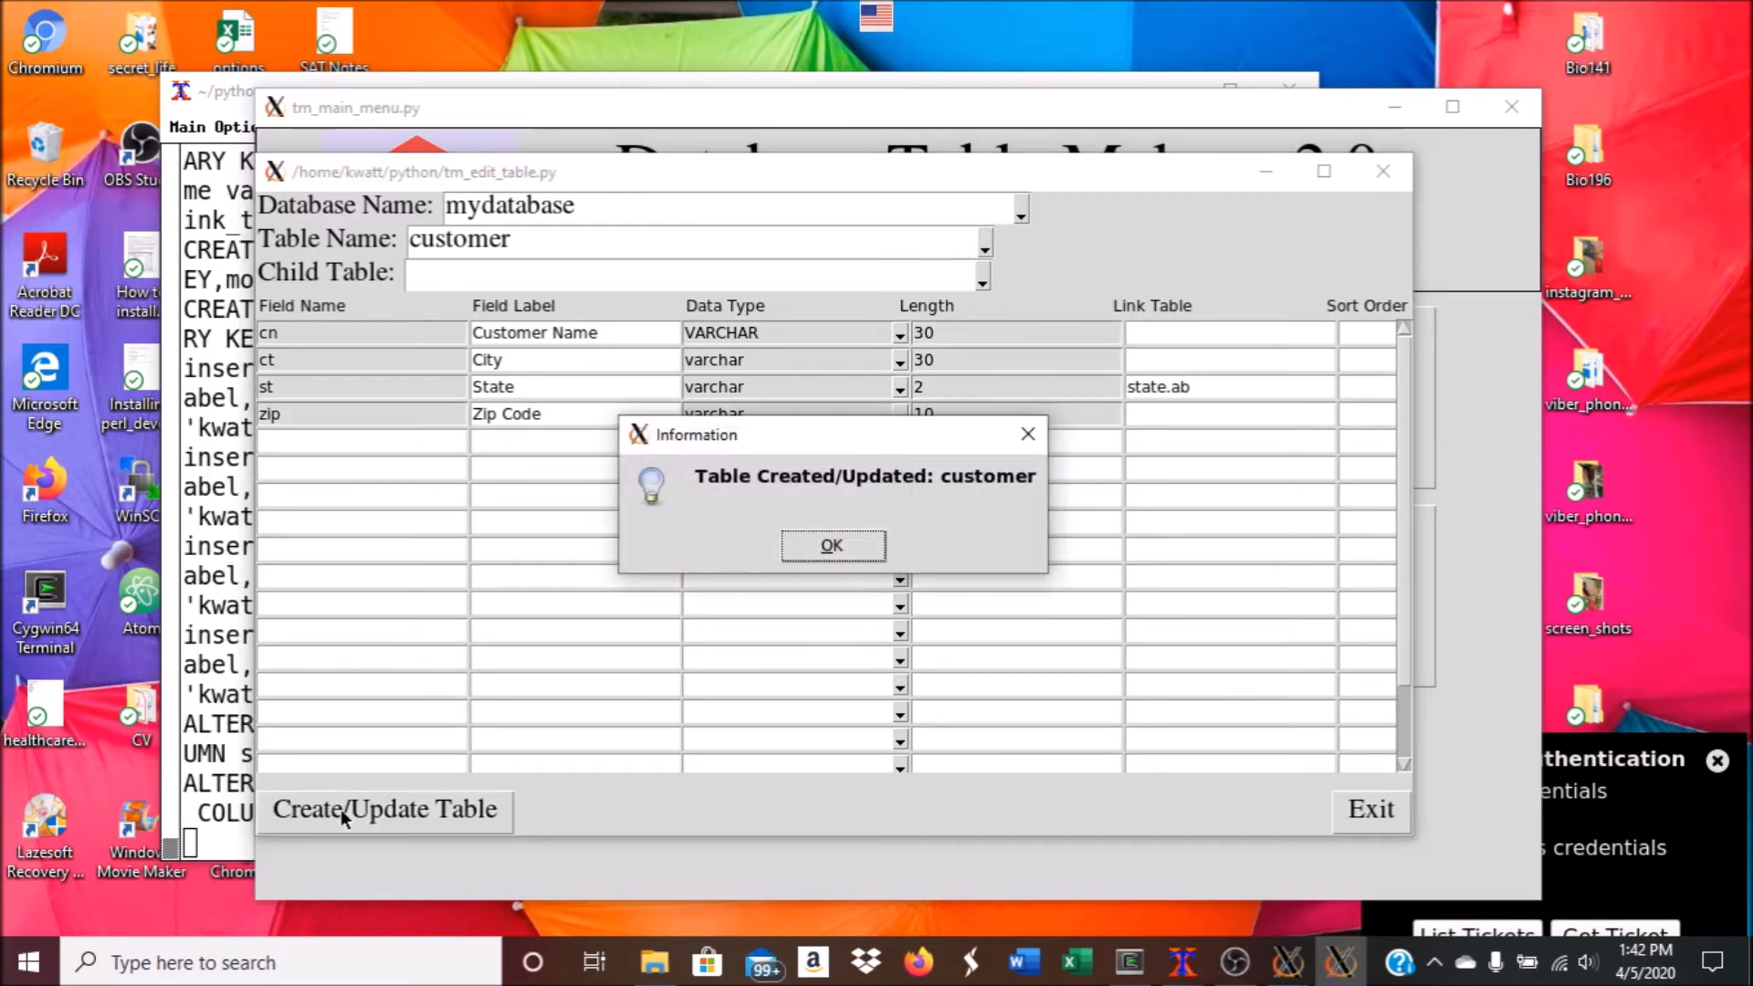
left_click(838, 546)
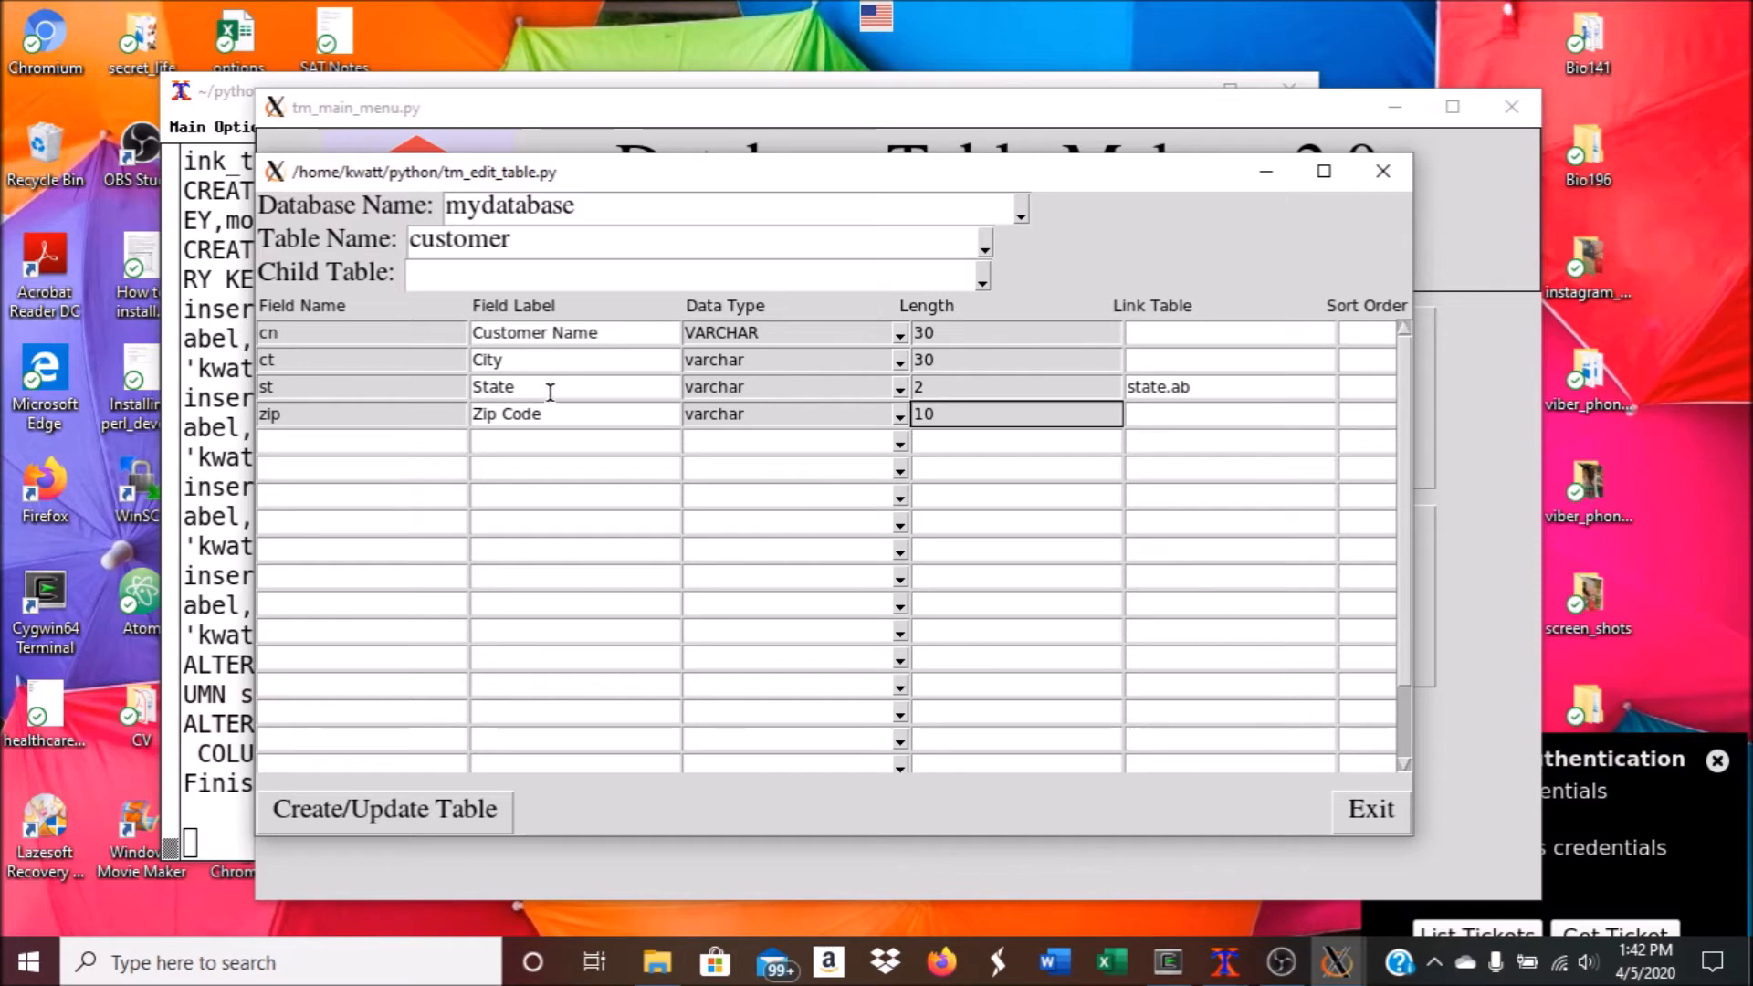
left_click(411, 438)
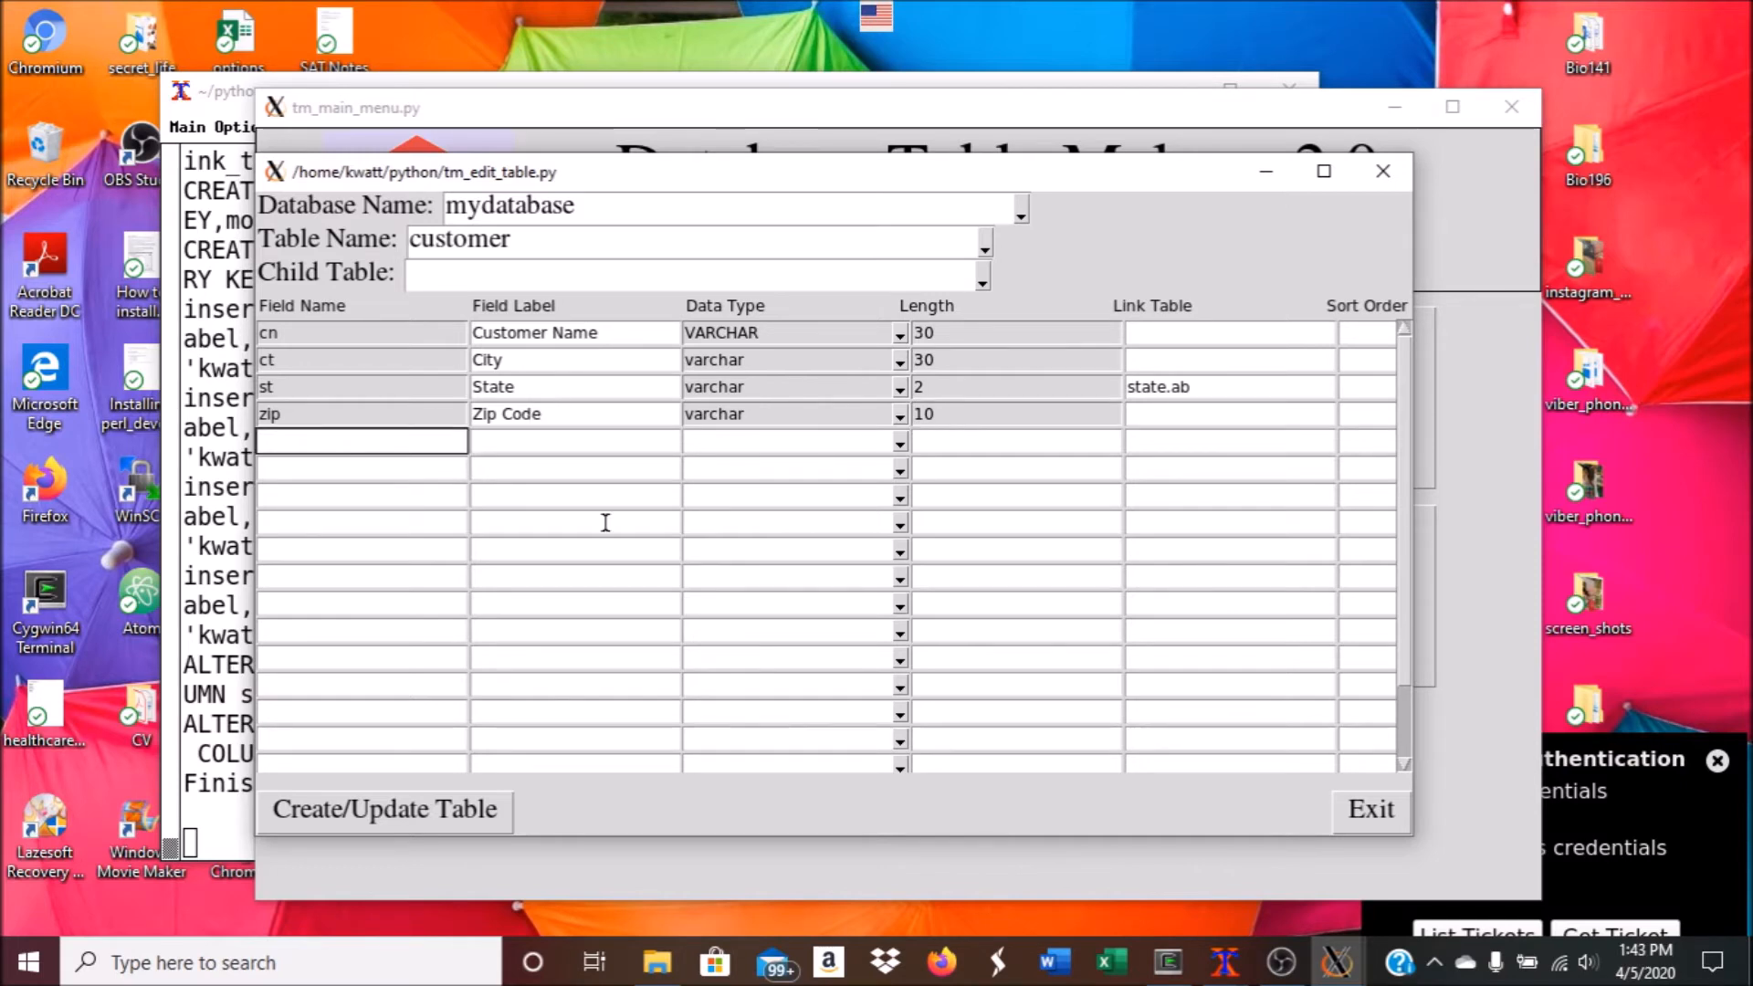
Define the fifth field as ph with label Phone Number, data type varchar and length 20, and update the customer table.
type("ph")
key("Tab")
type("Phon")
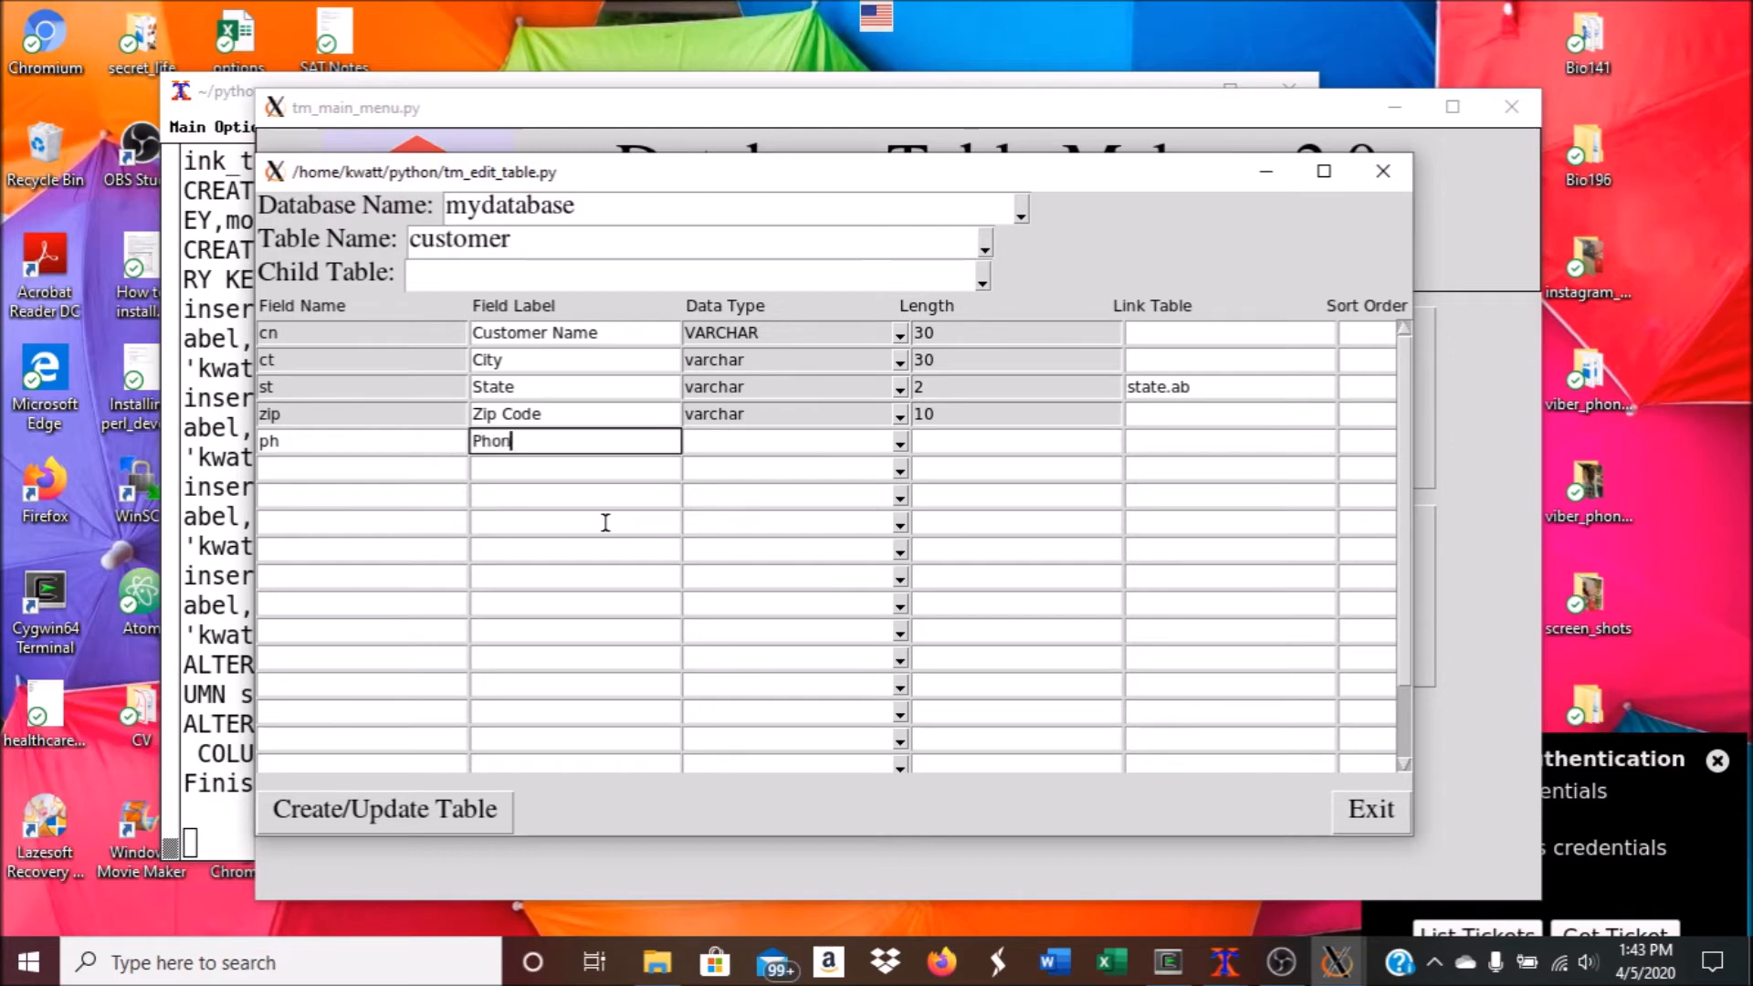
type("e Number")
key("Tab")
type("varchar")
key("Tab")
type("20")
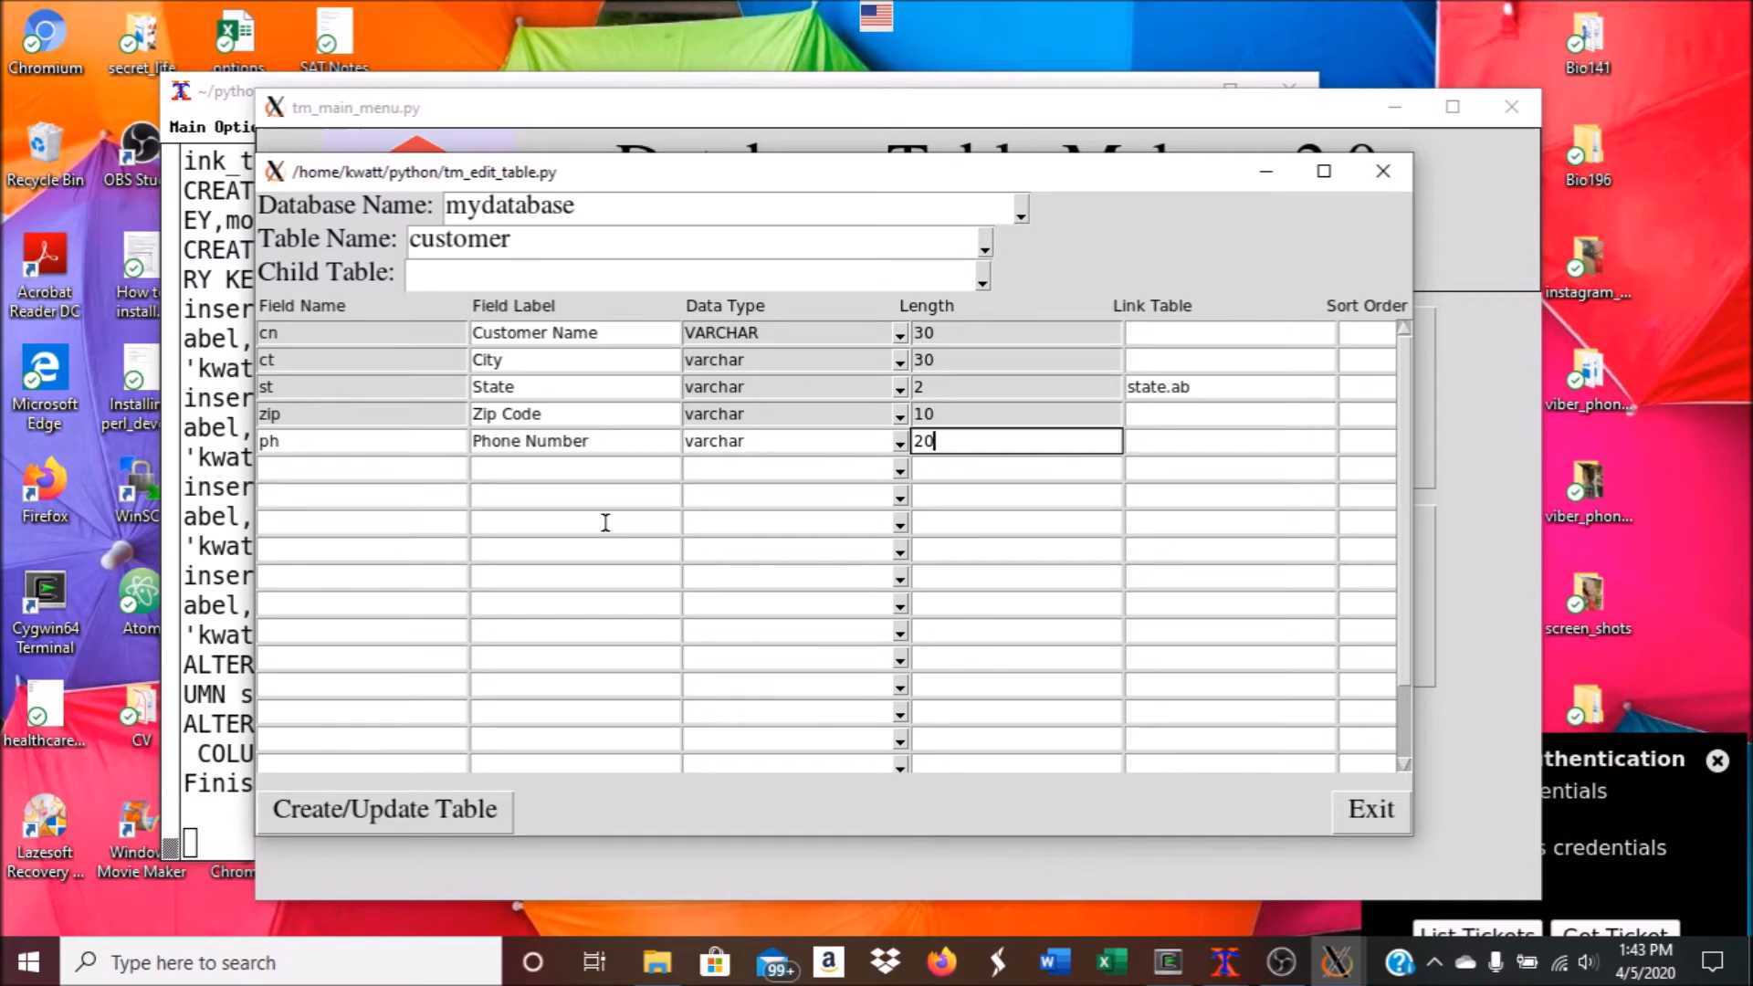
left_click(442, 807)
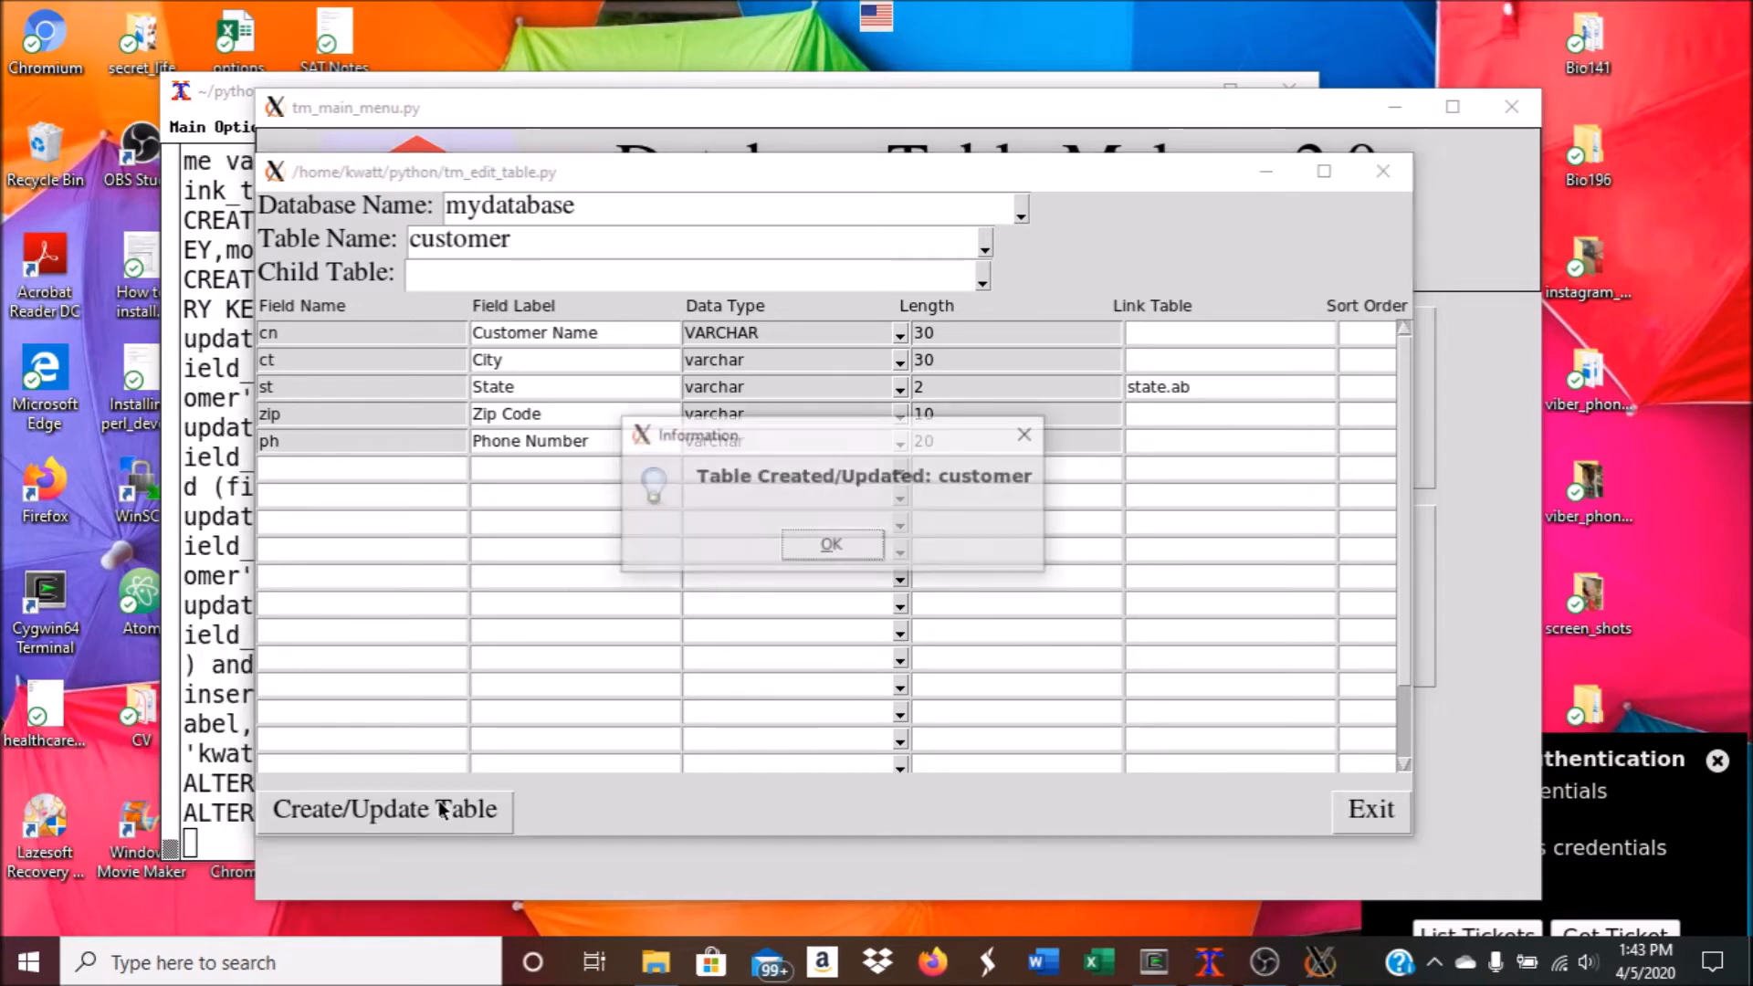
left_click(854, 533)
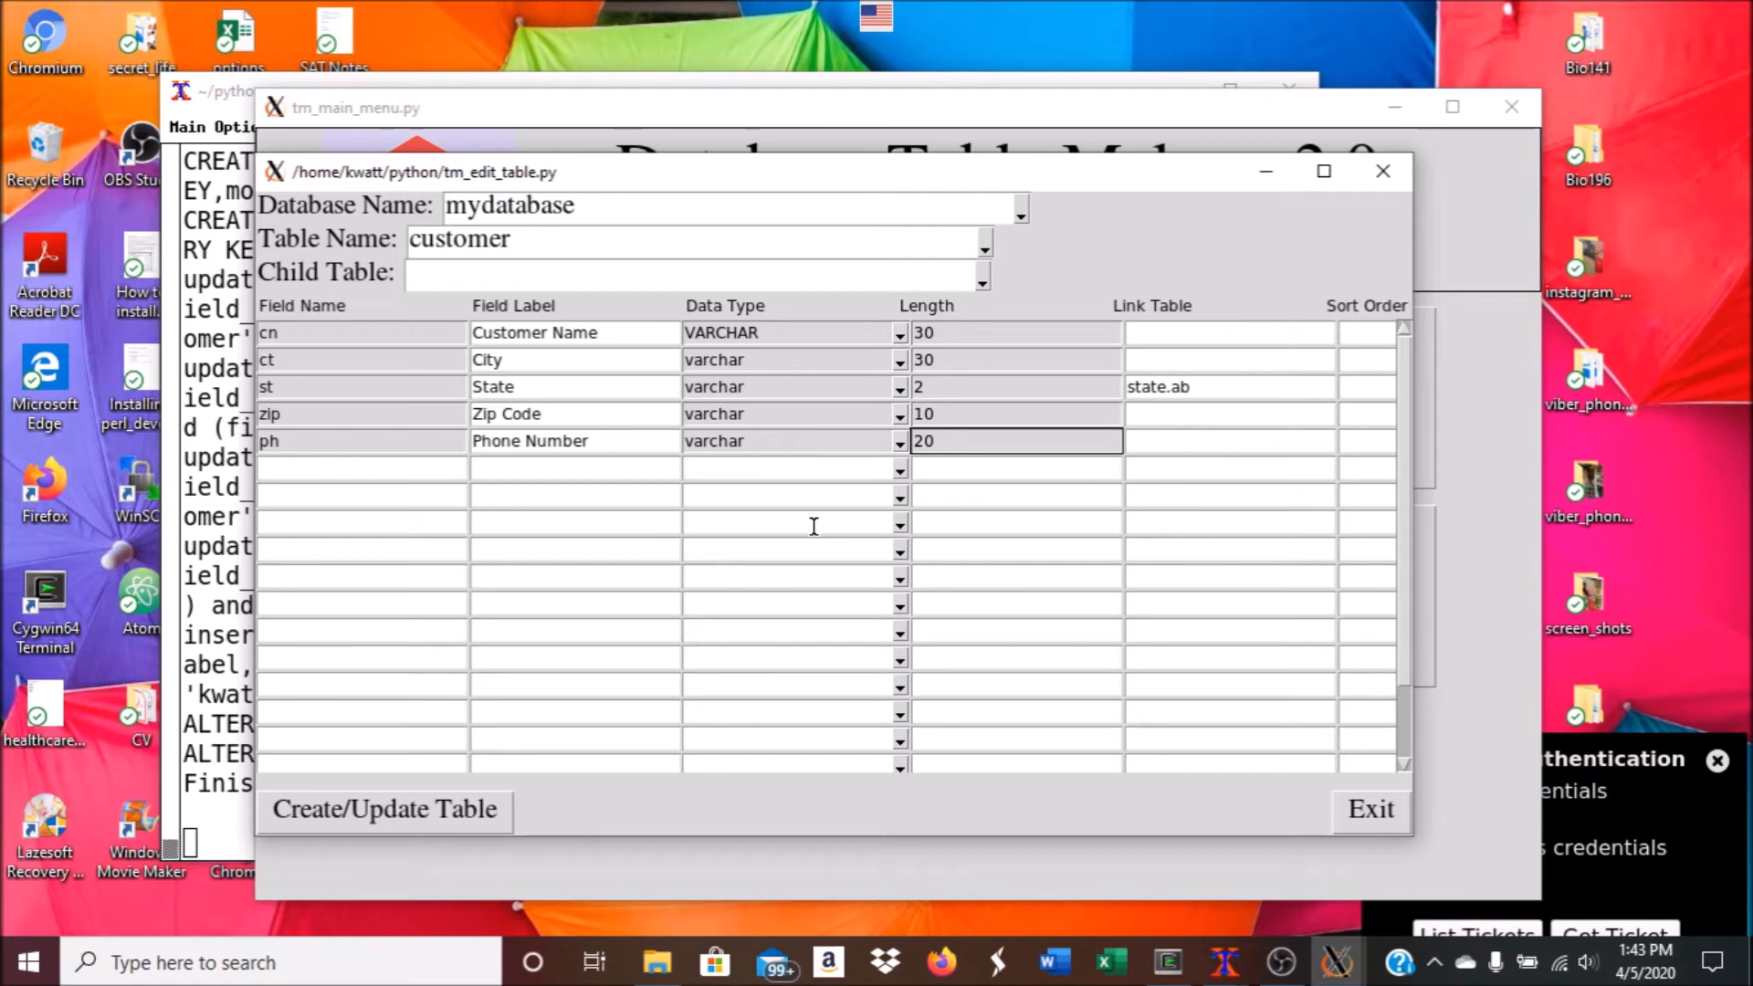
Name the child table orders and define its first field as od with label Order Date and data type date.
left_click(565, 269)
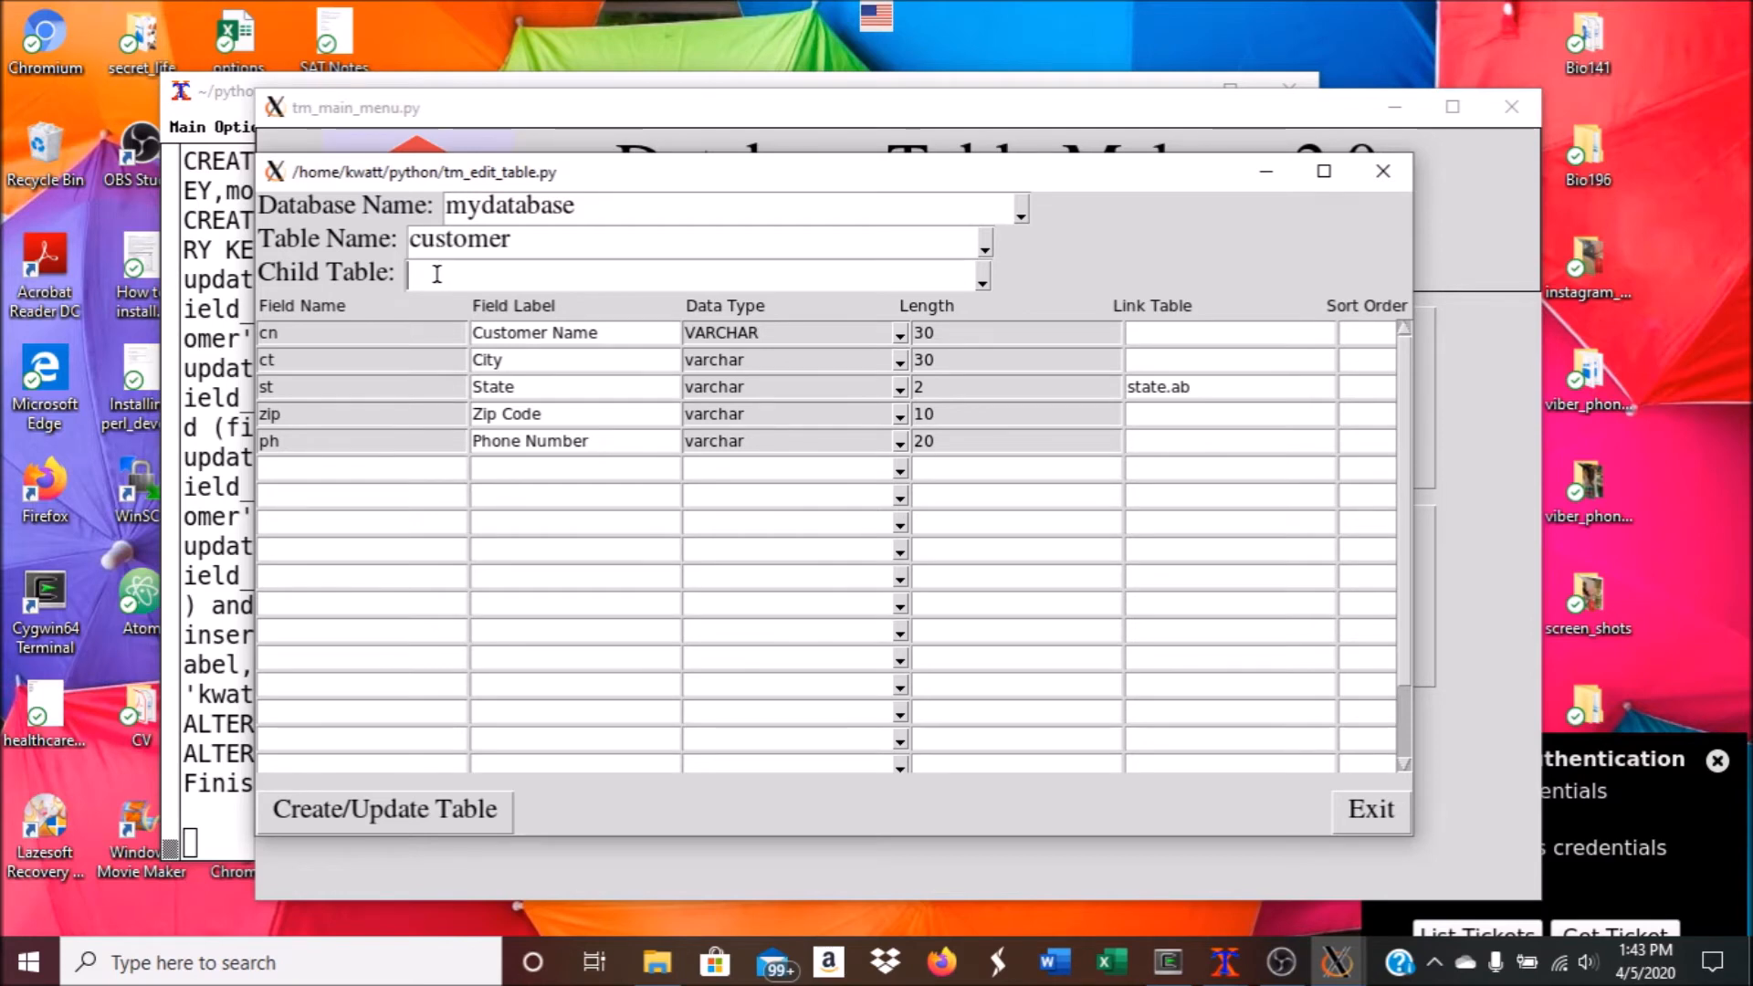
type("orders")
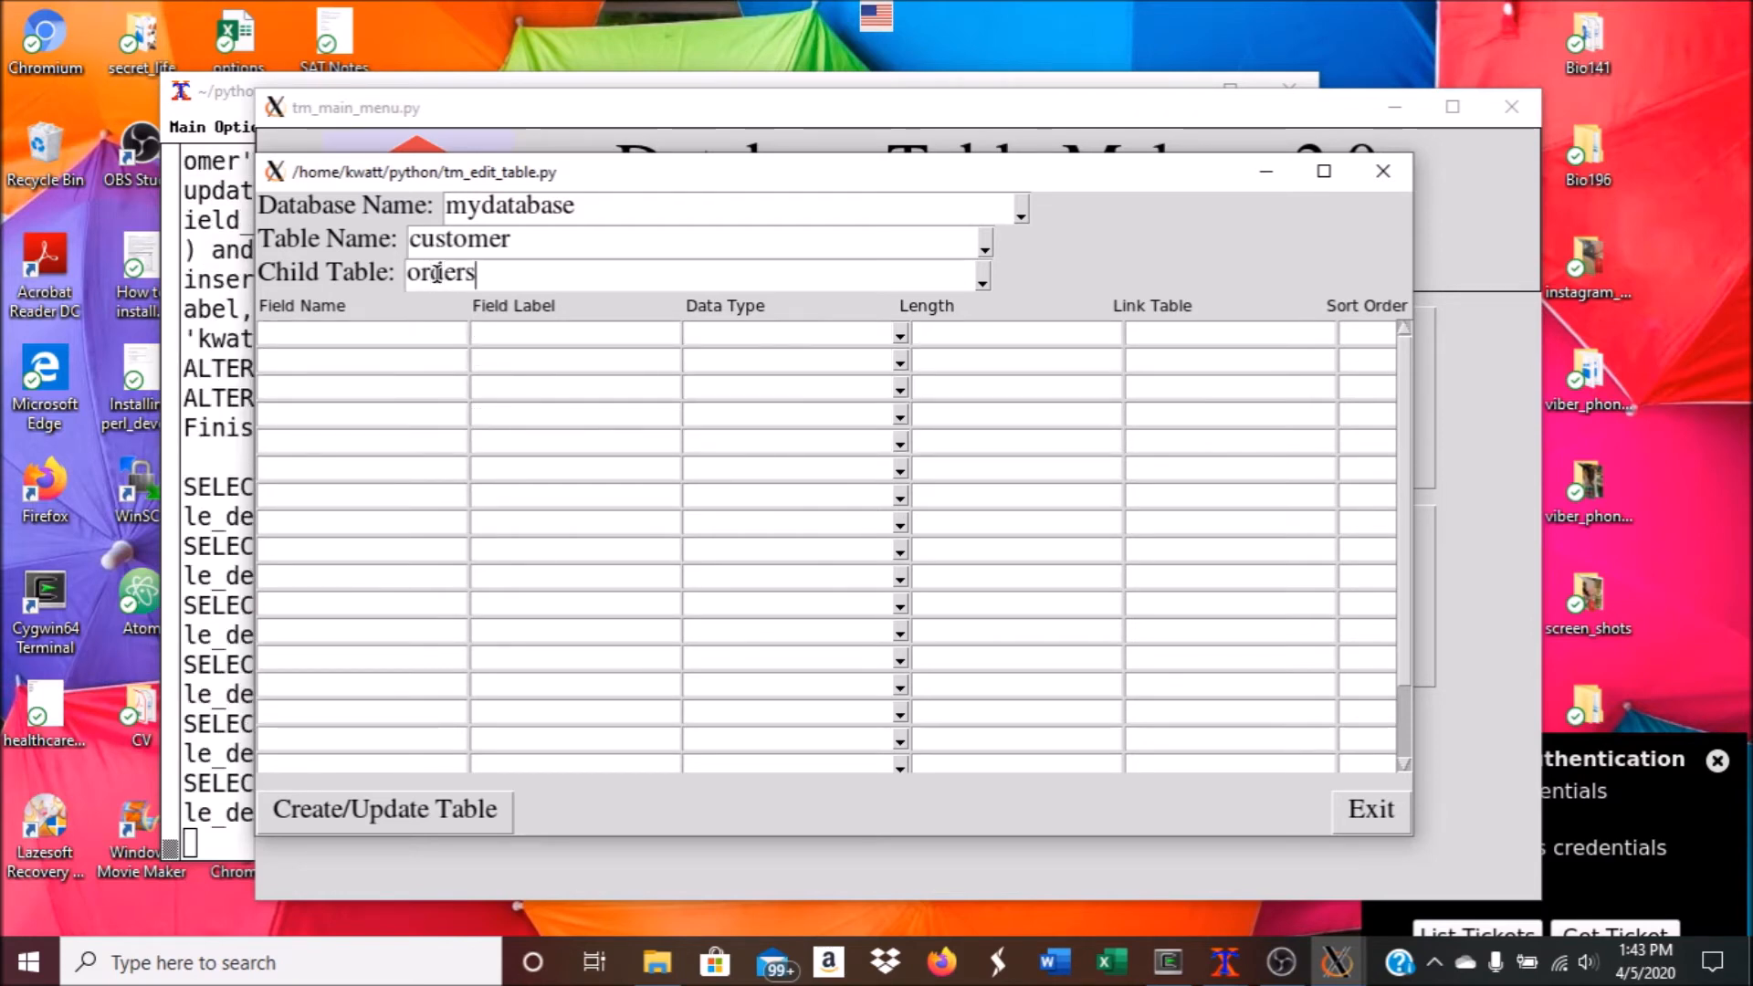
left_click(407, 338)
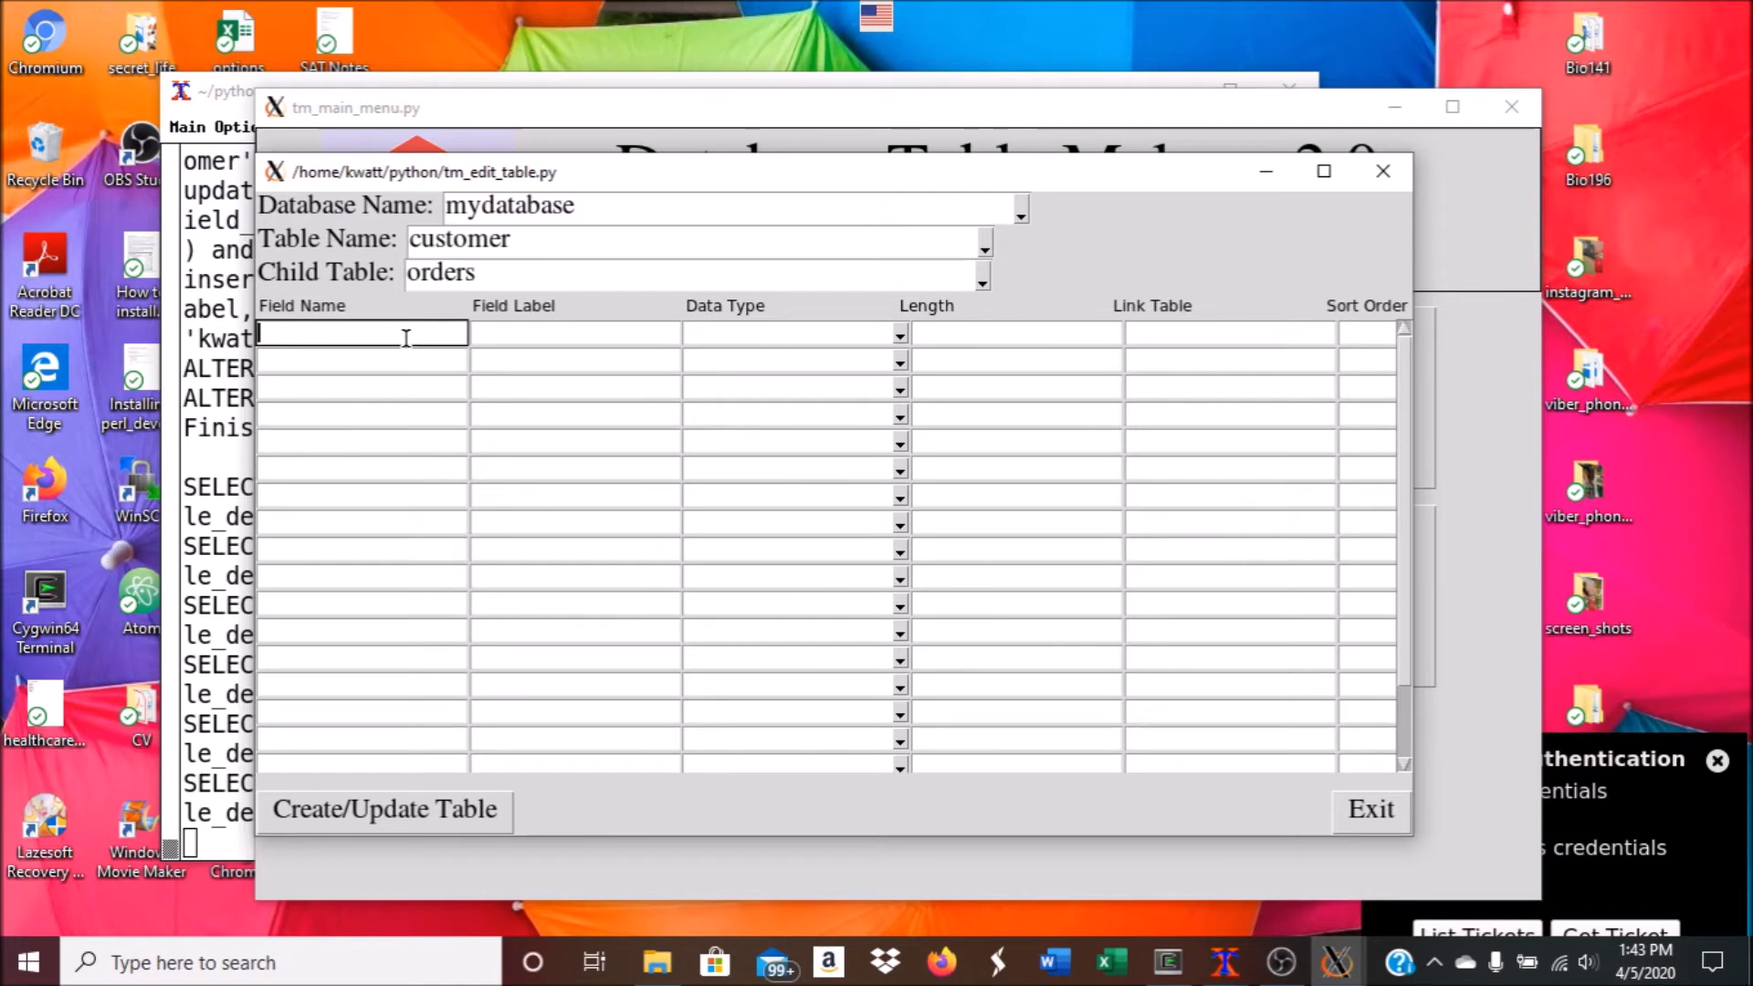
type("od")
key("Tab")
type("Order Date")
key("Tab")
type("data")
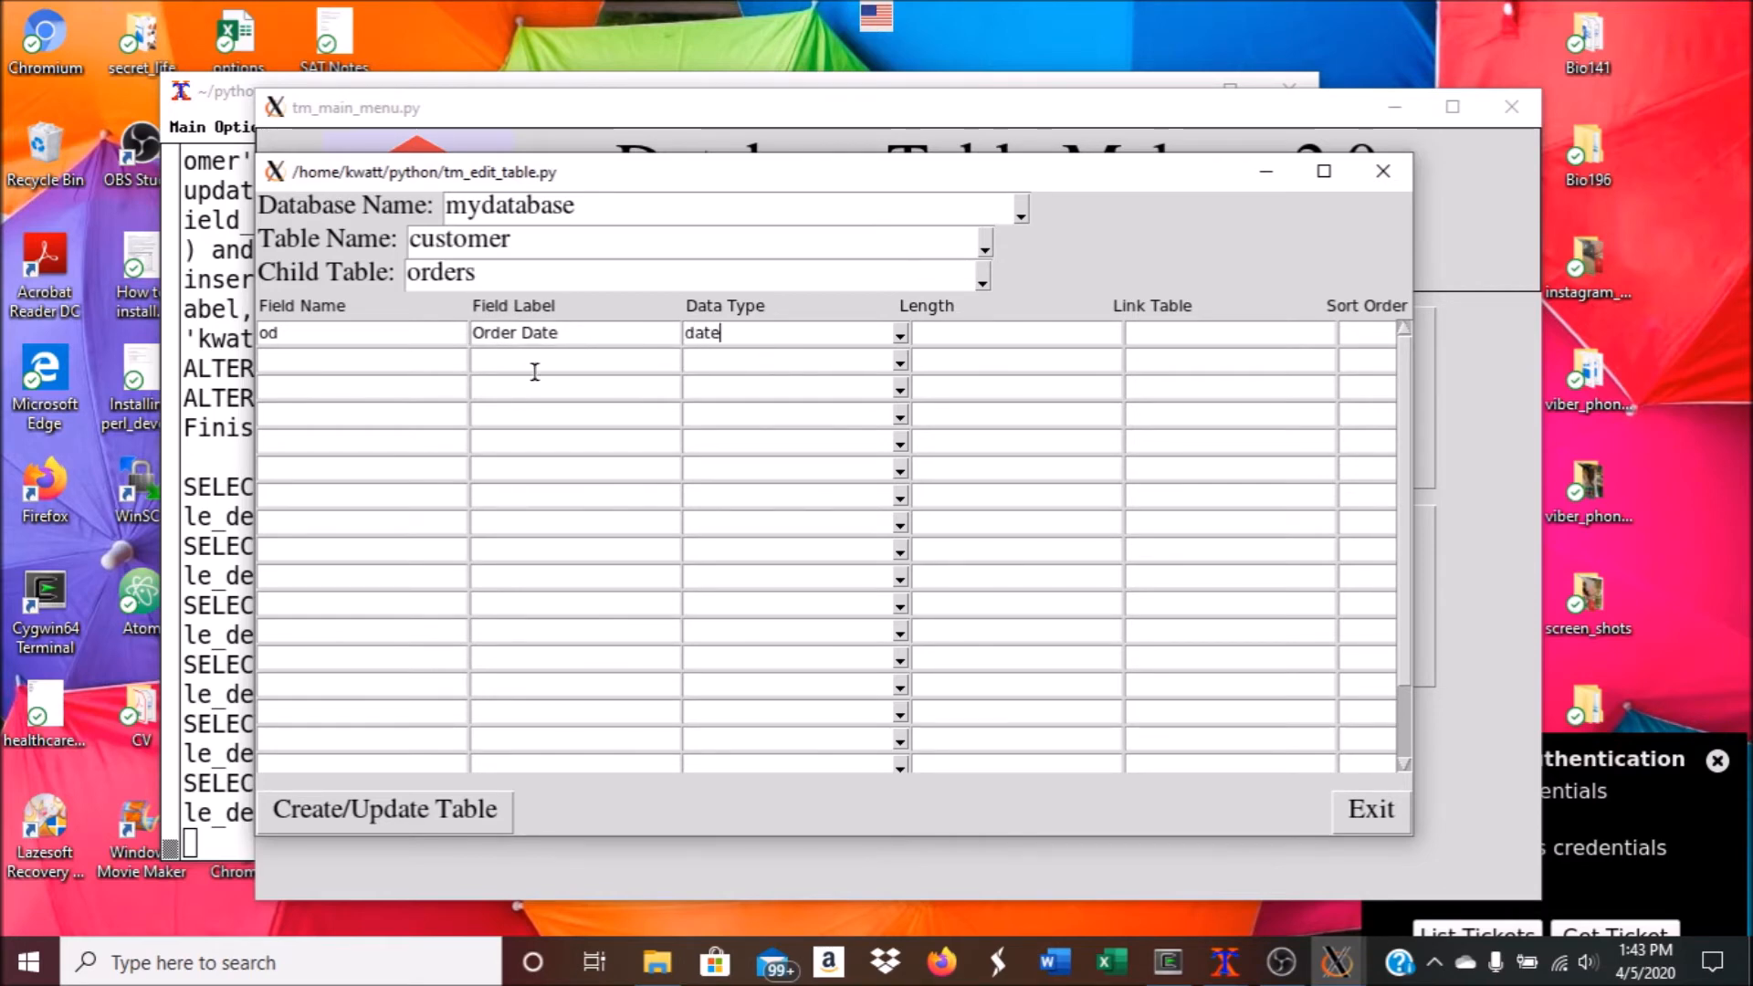
Define the second field of orders as ni with label Number of Items and data type int.
left_click(355, 363)
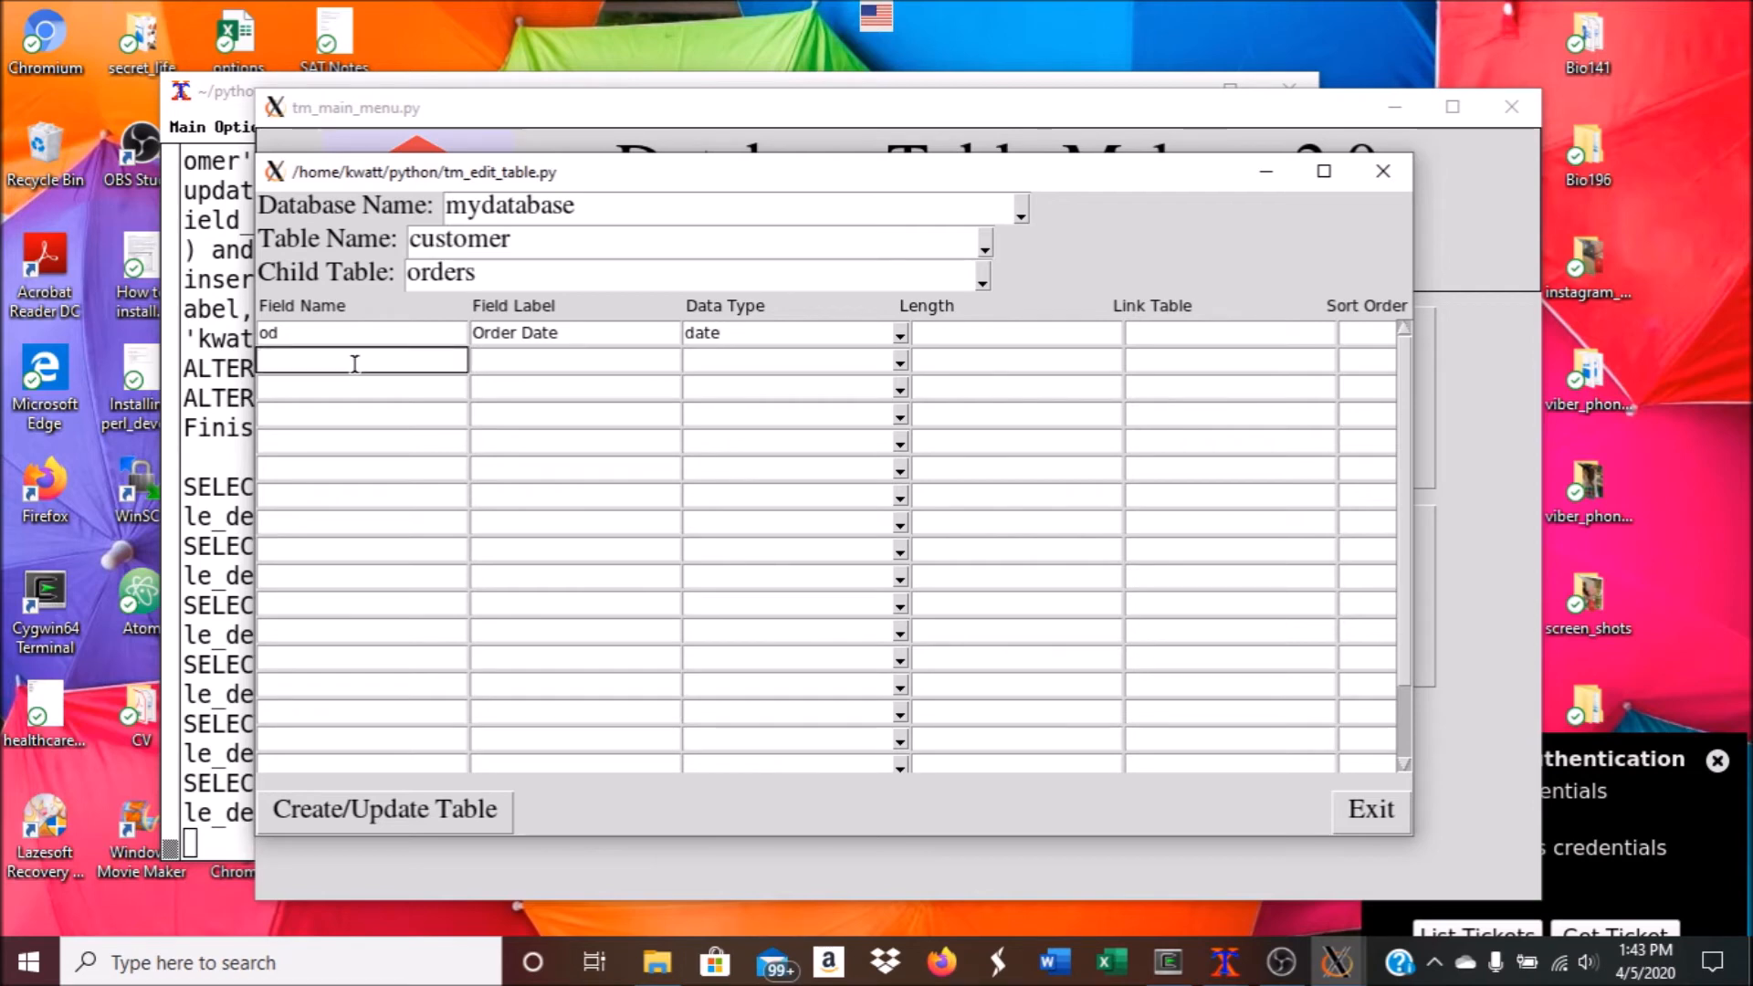
type("ni")
key("Tab")
type("Number of")
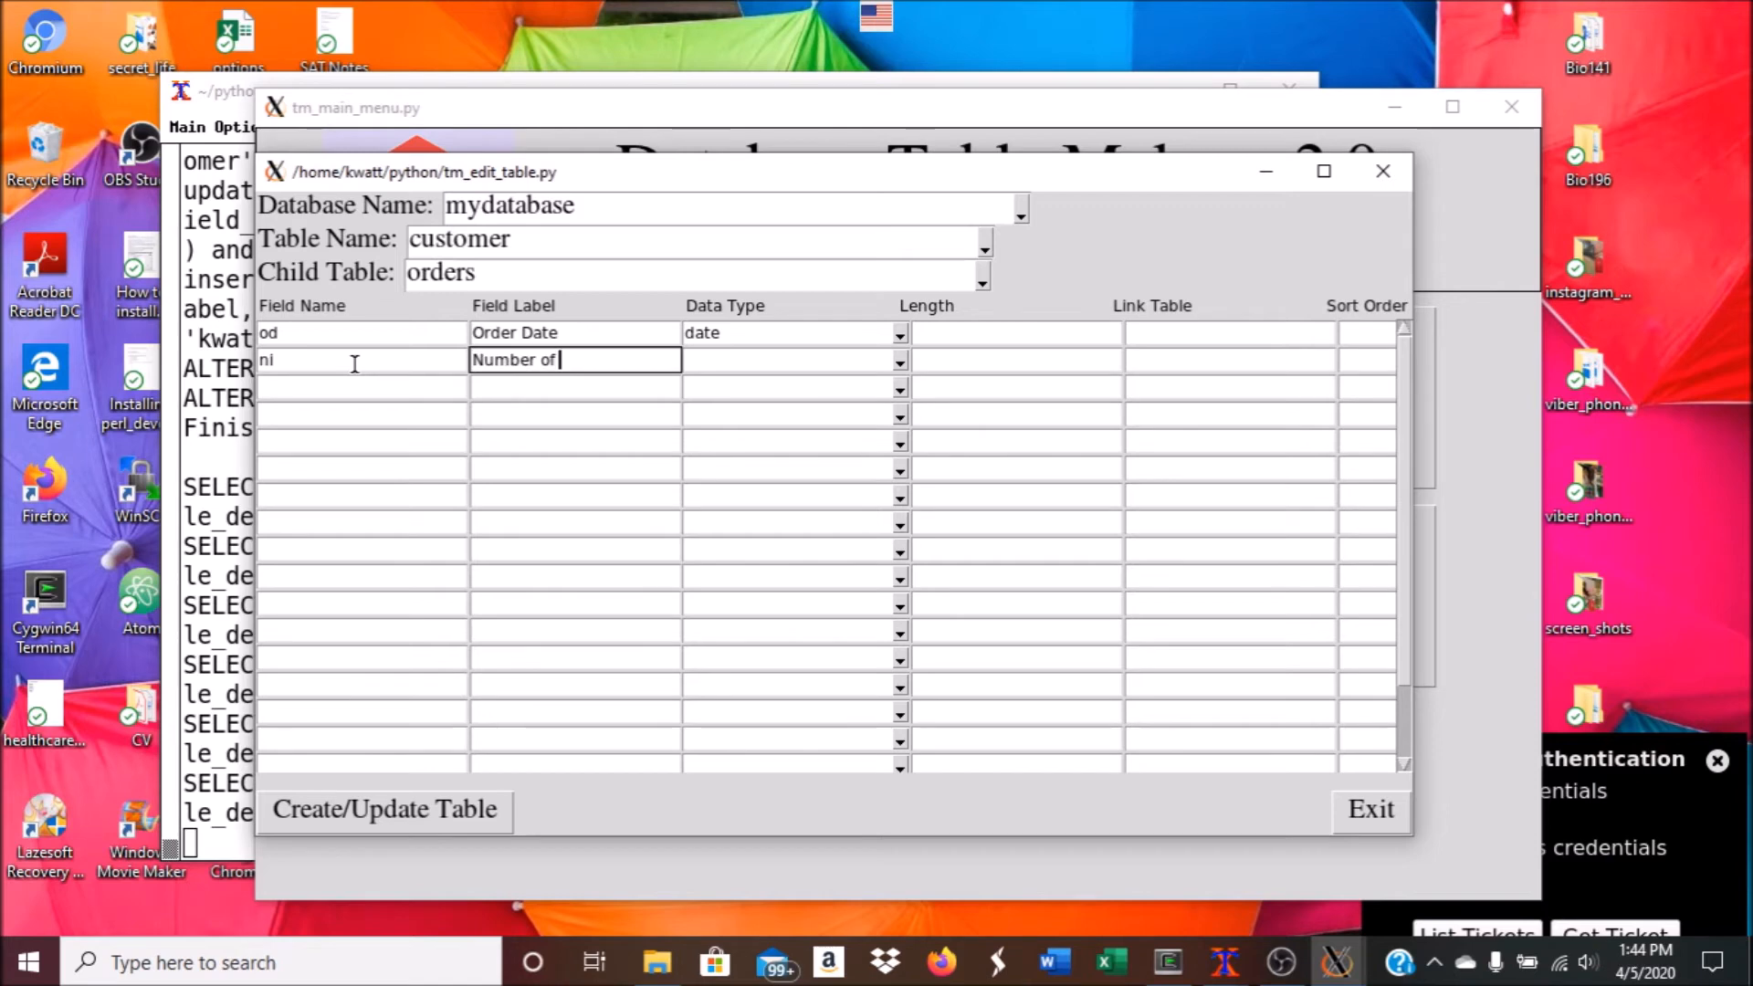
type(" Items")
key("Tab")
type("inter")
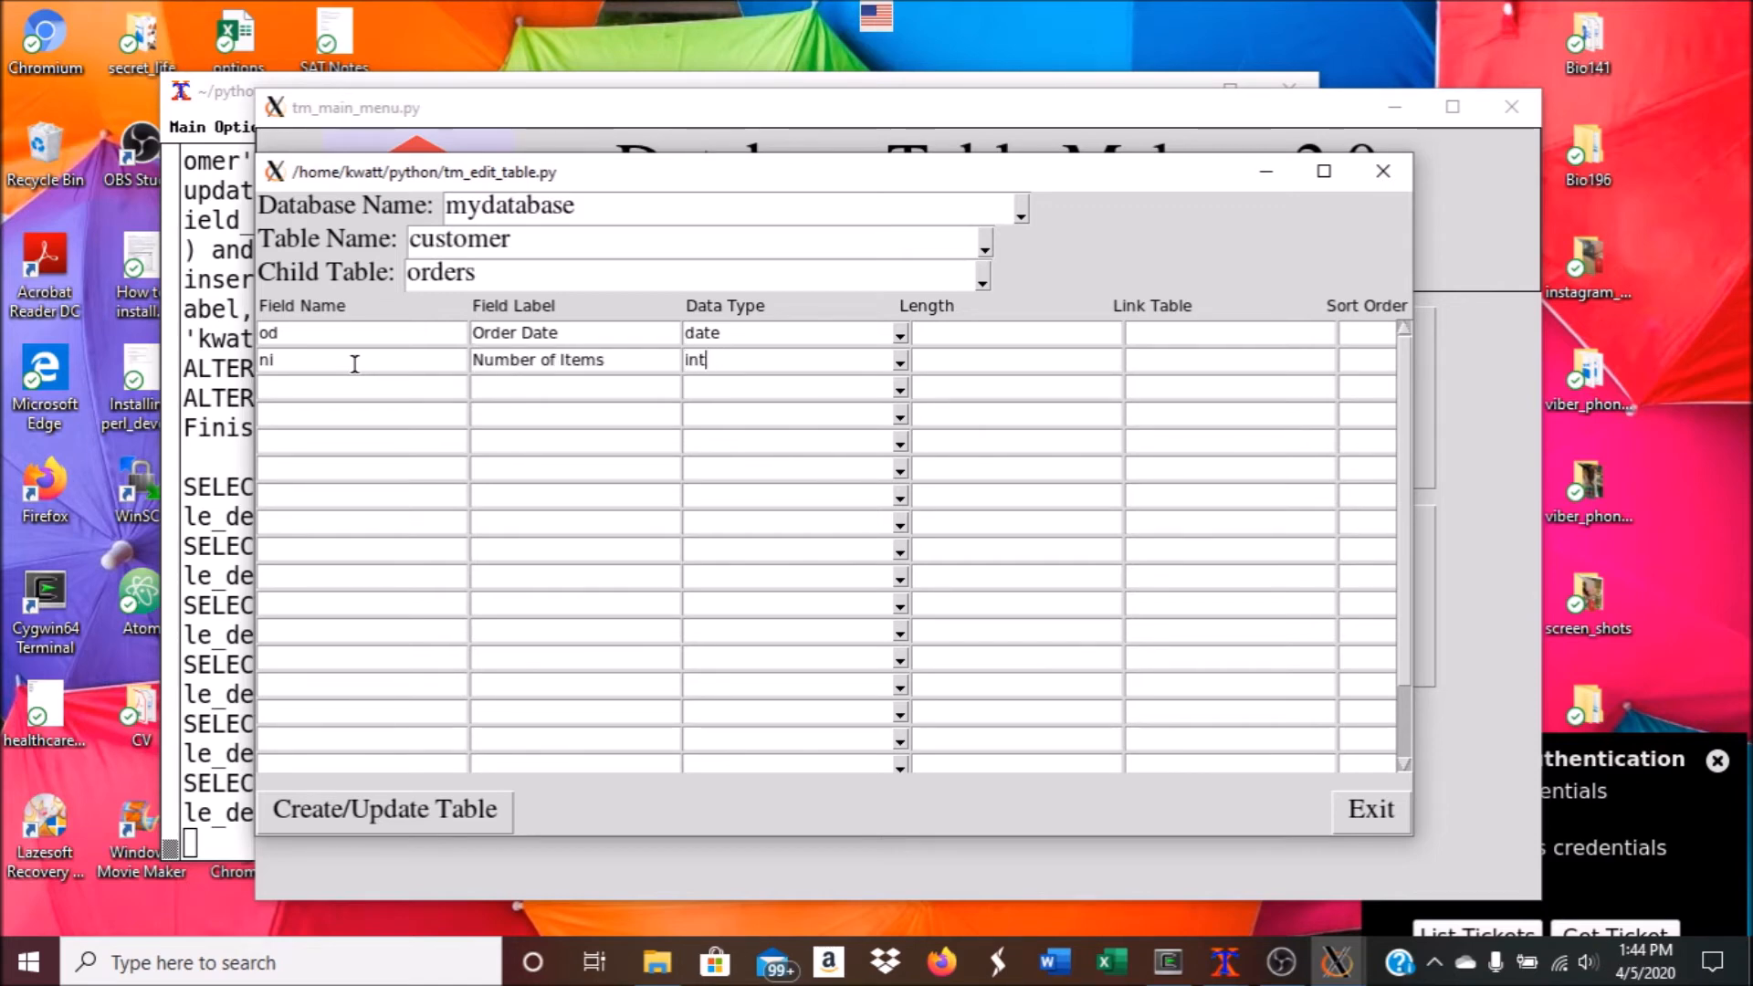
Define the third field as des with label Description, data type varchar and length 100, and create the orders child table.
left_click(386, 390)
type("des")
key("Tab")
type("Description")
key("Tab")
type("varchar")
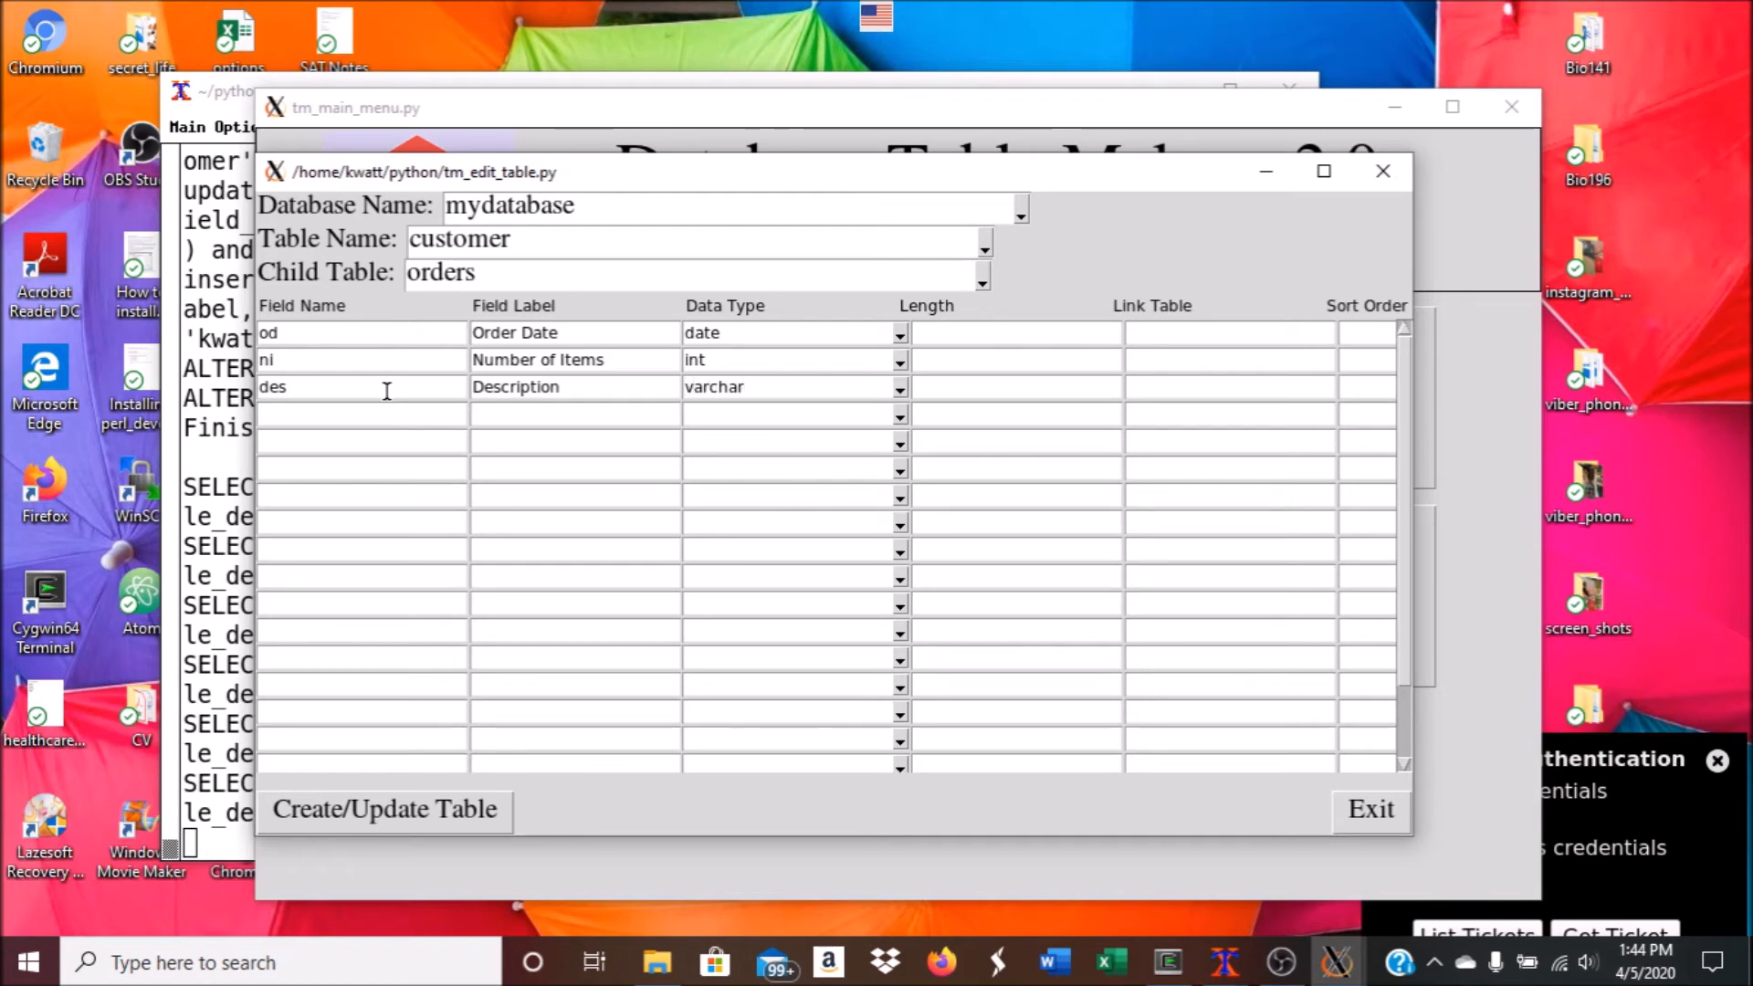
key("Tab")
type("100")
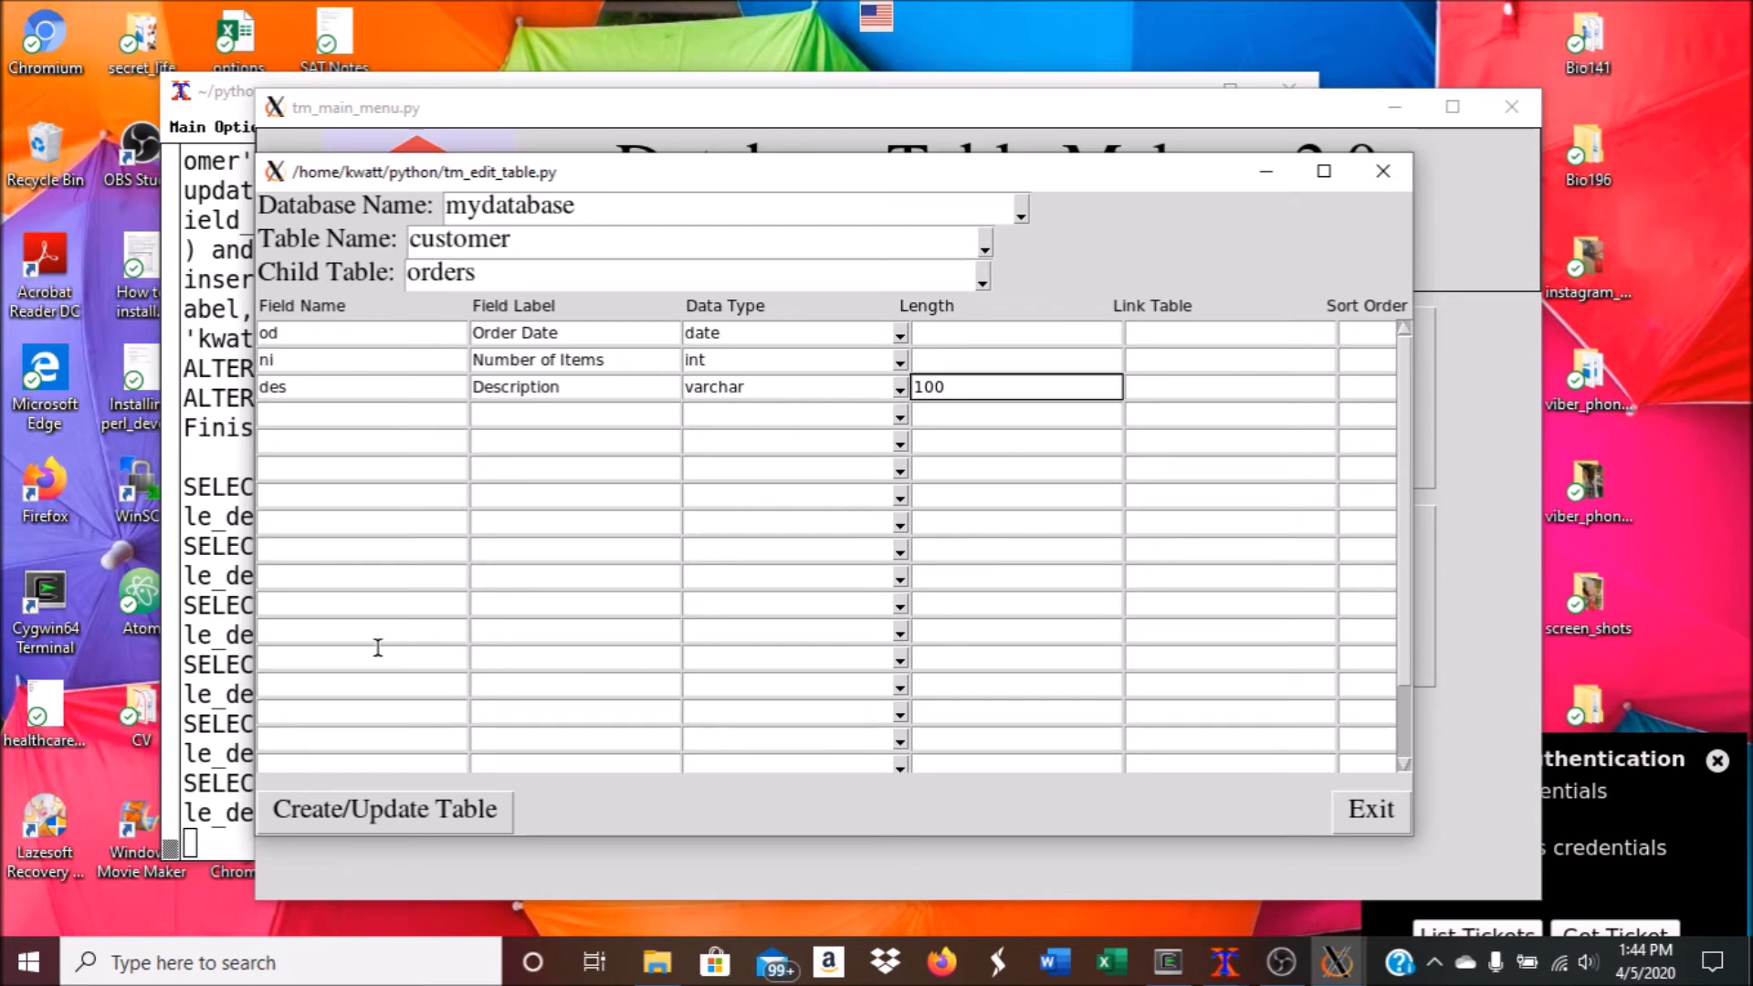
left_click(370, 815)
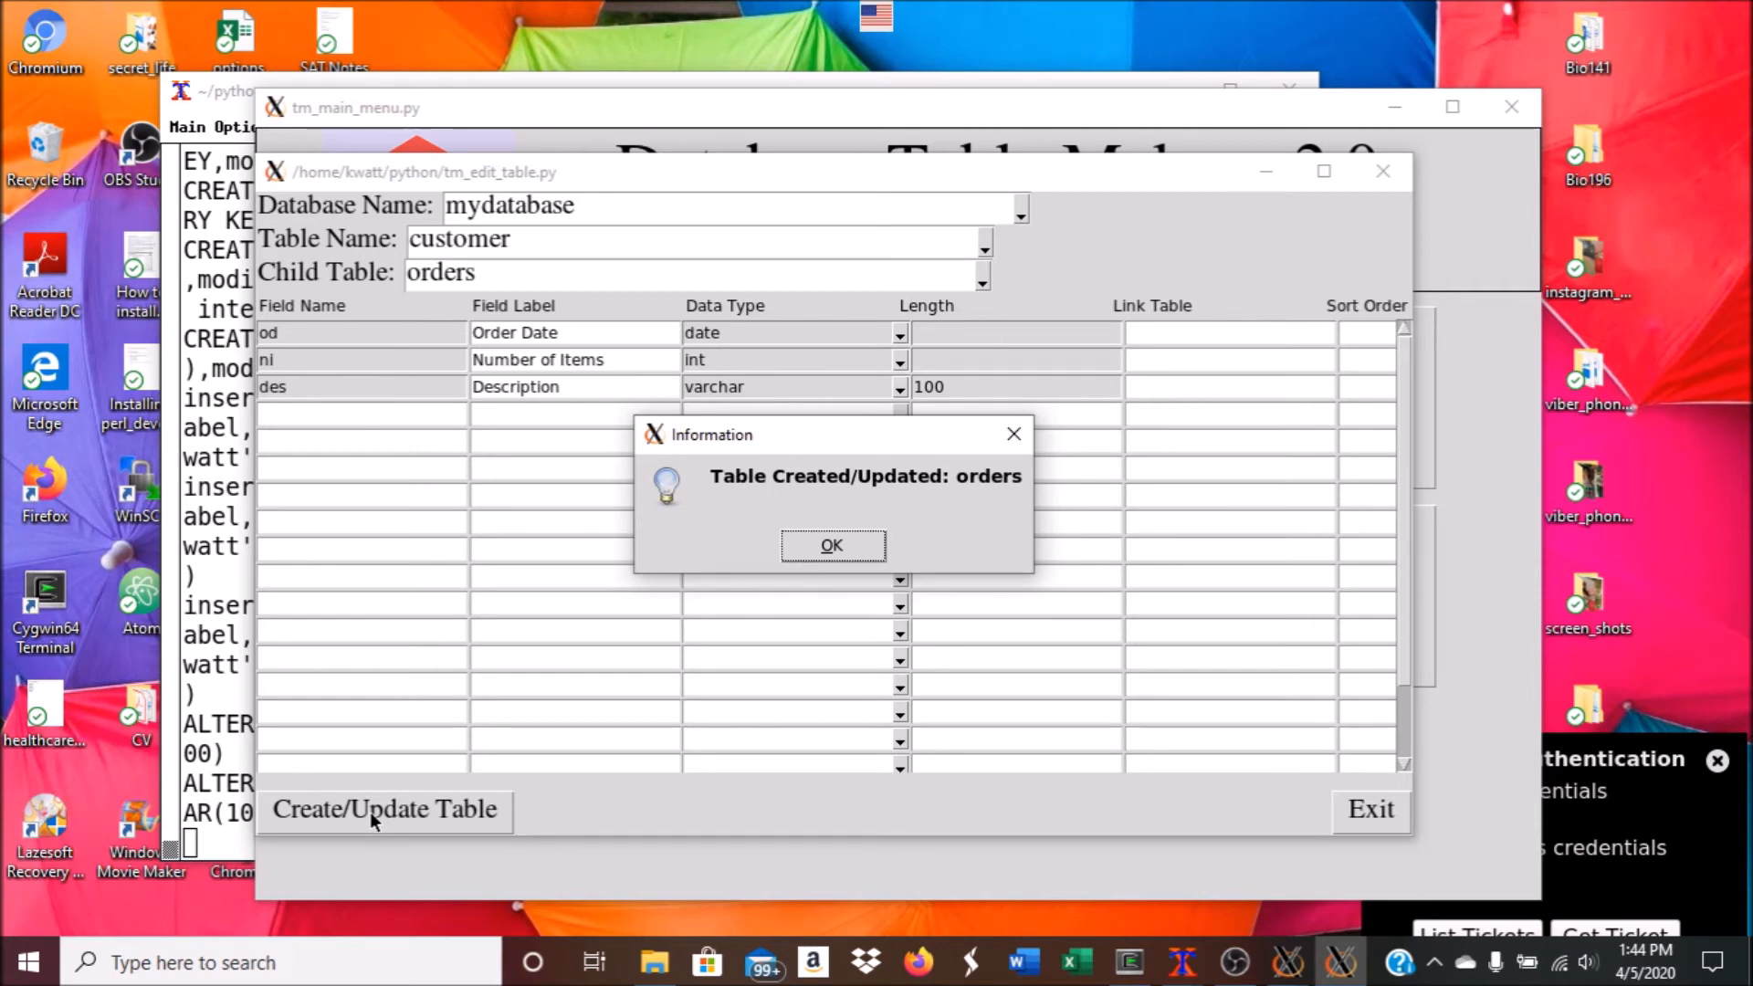
left_click(790, 533)
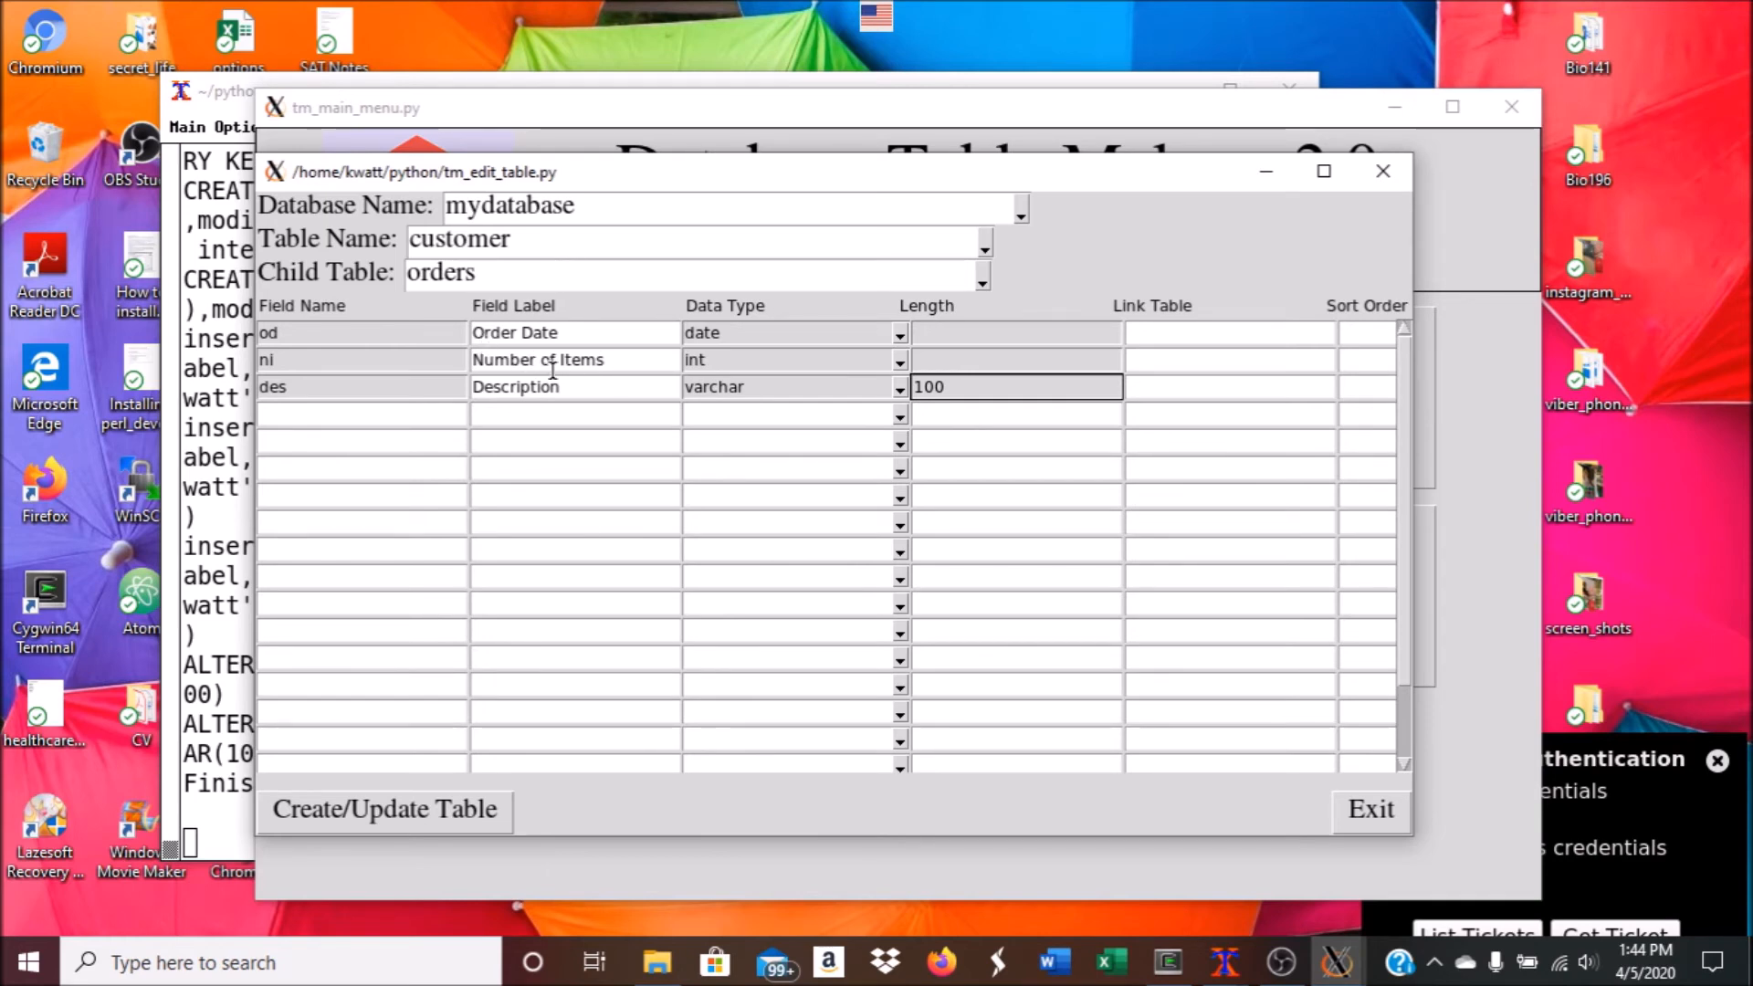
Change the table name to orders and name its child table order_items.
double_click(547, 237)
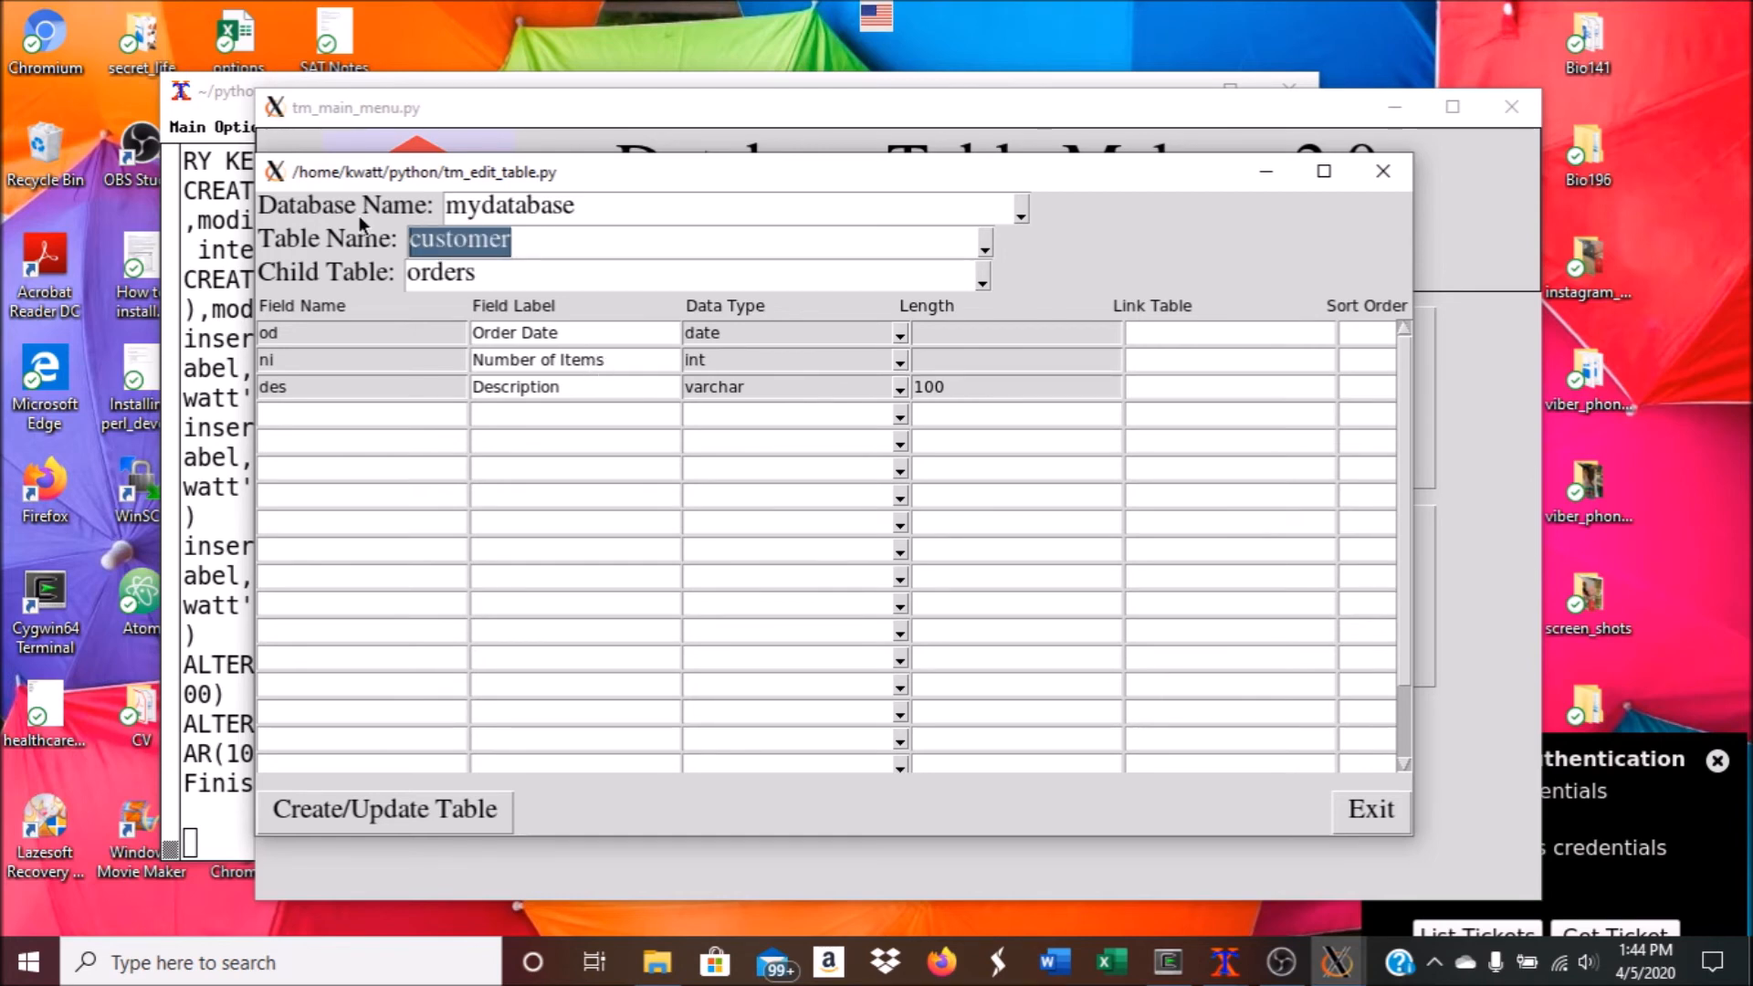
type("orders")
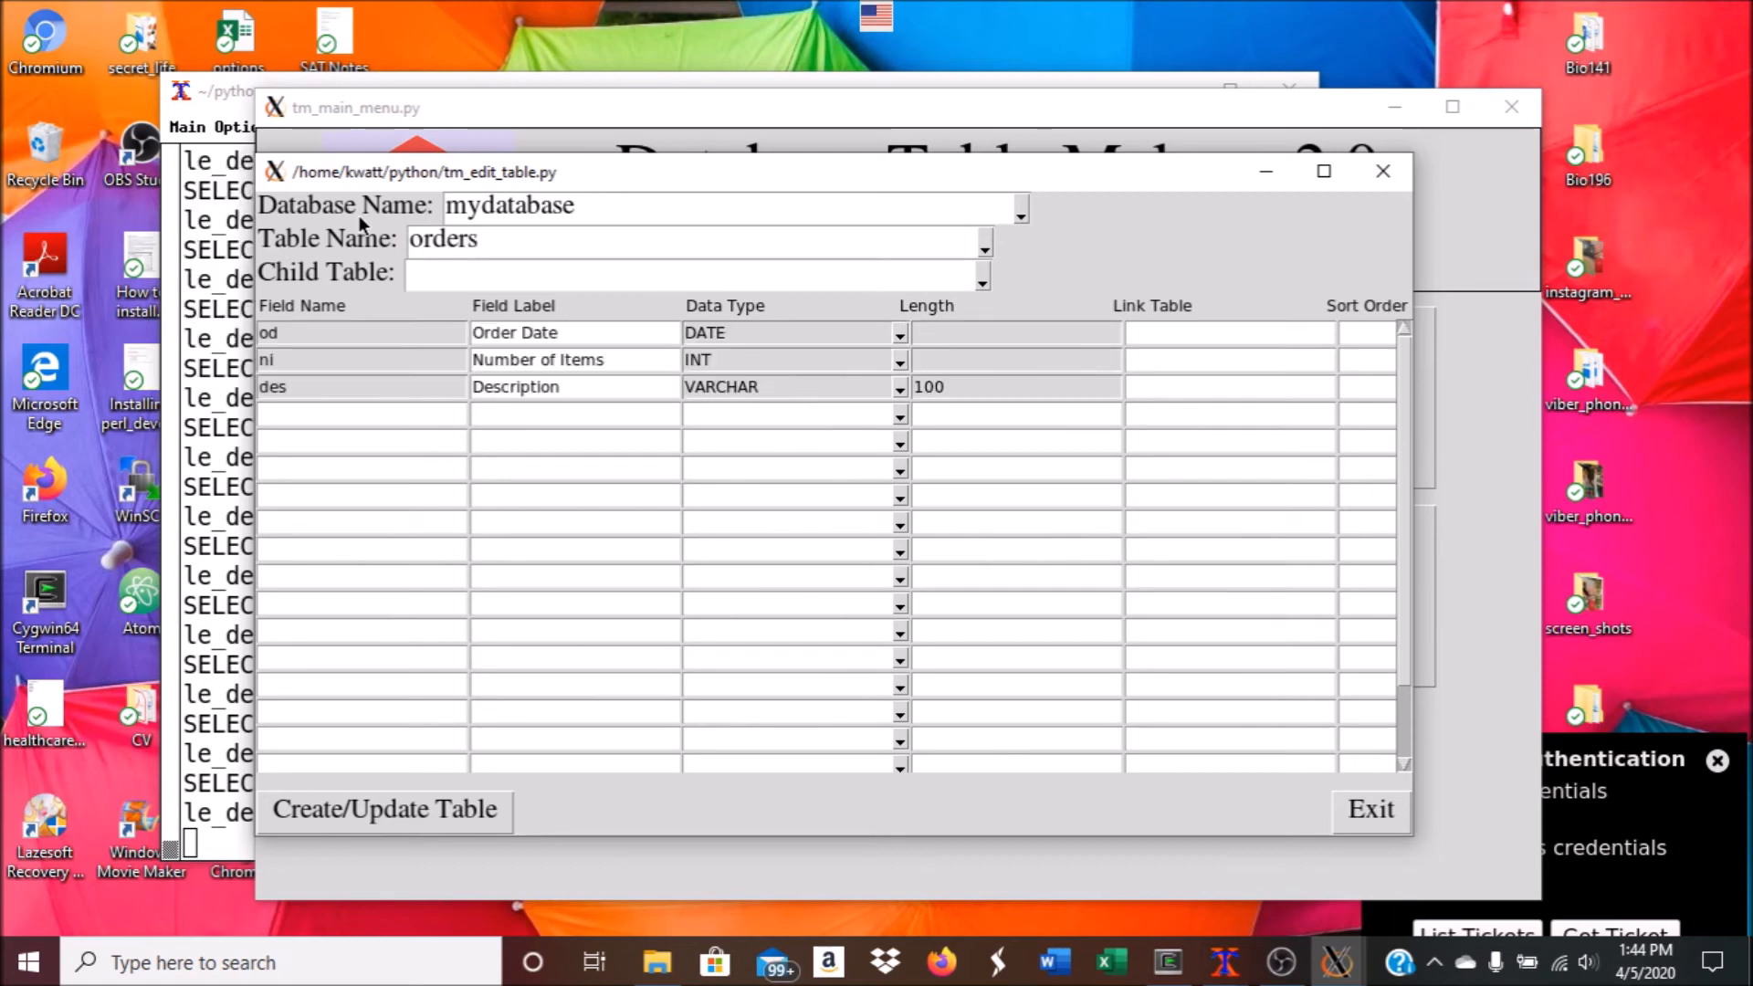
left_click(440, 271)
type("order_")
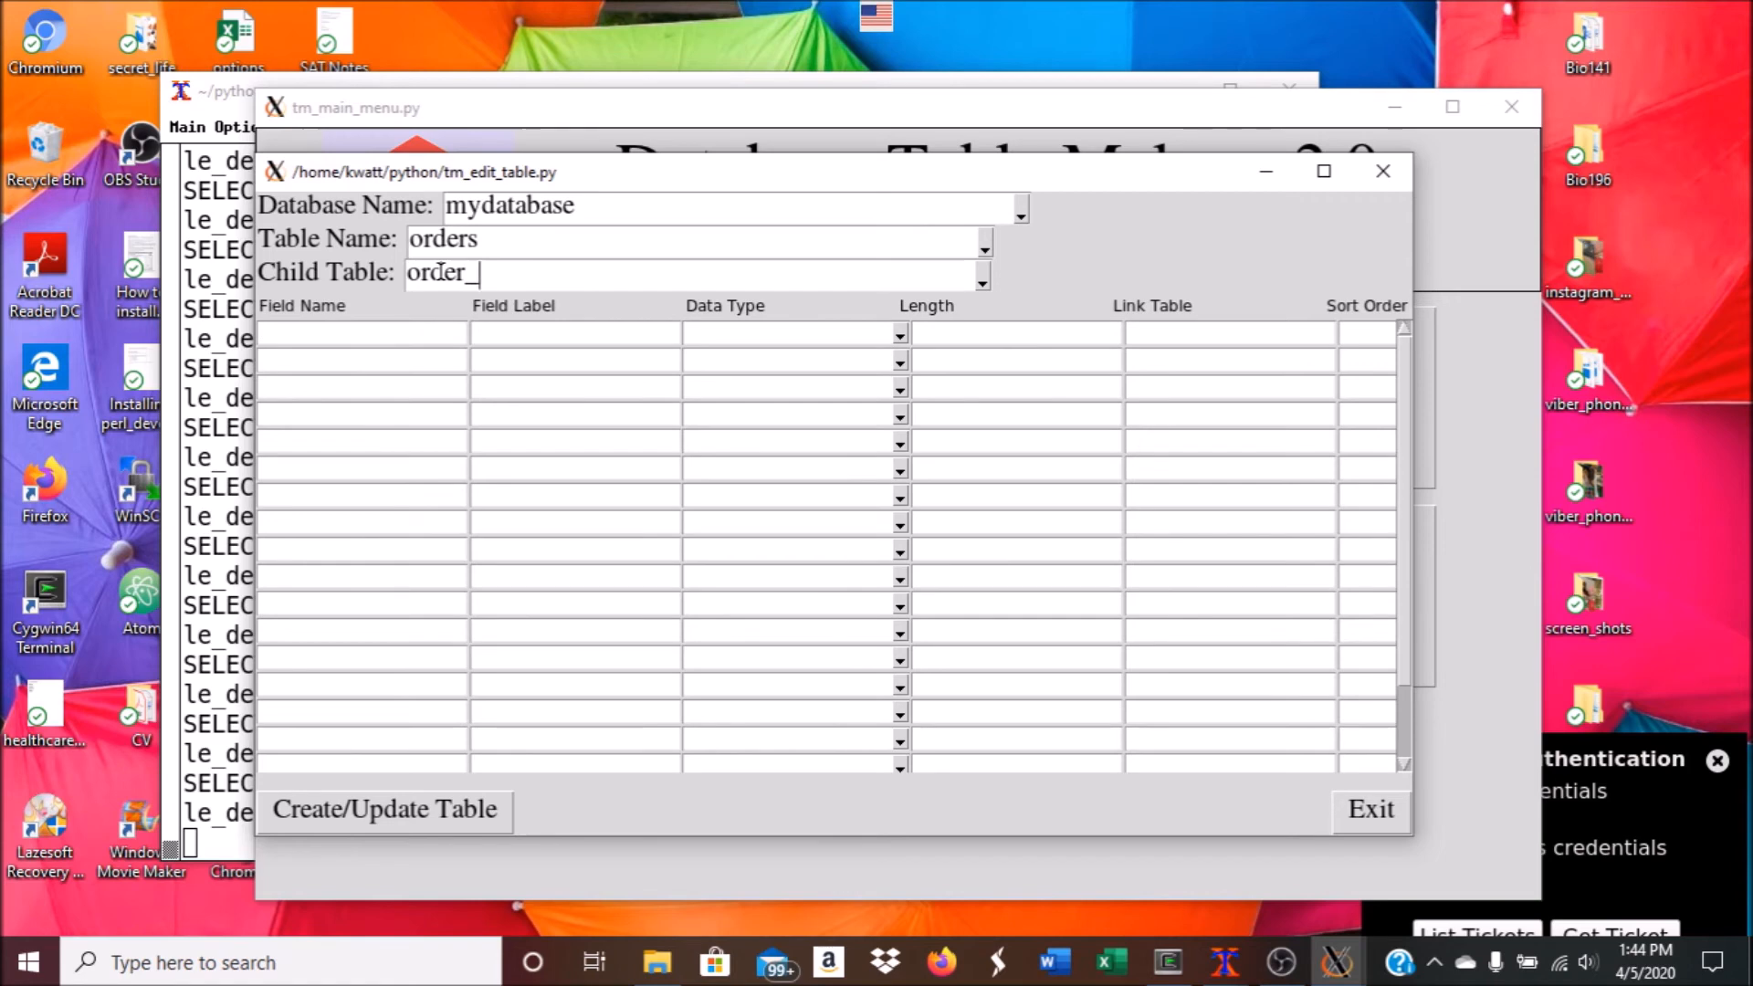
type("itesm")
key("BackSpace")
key("BackSpace")
type("ms")
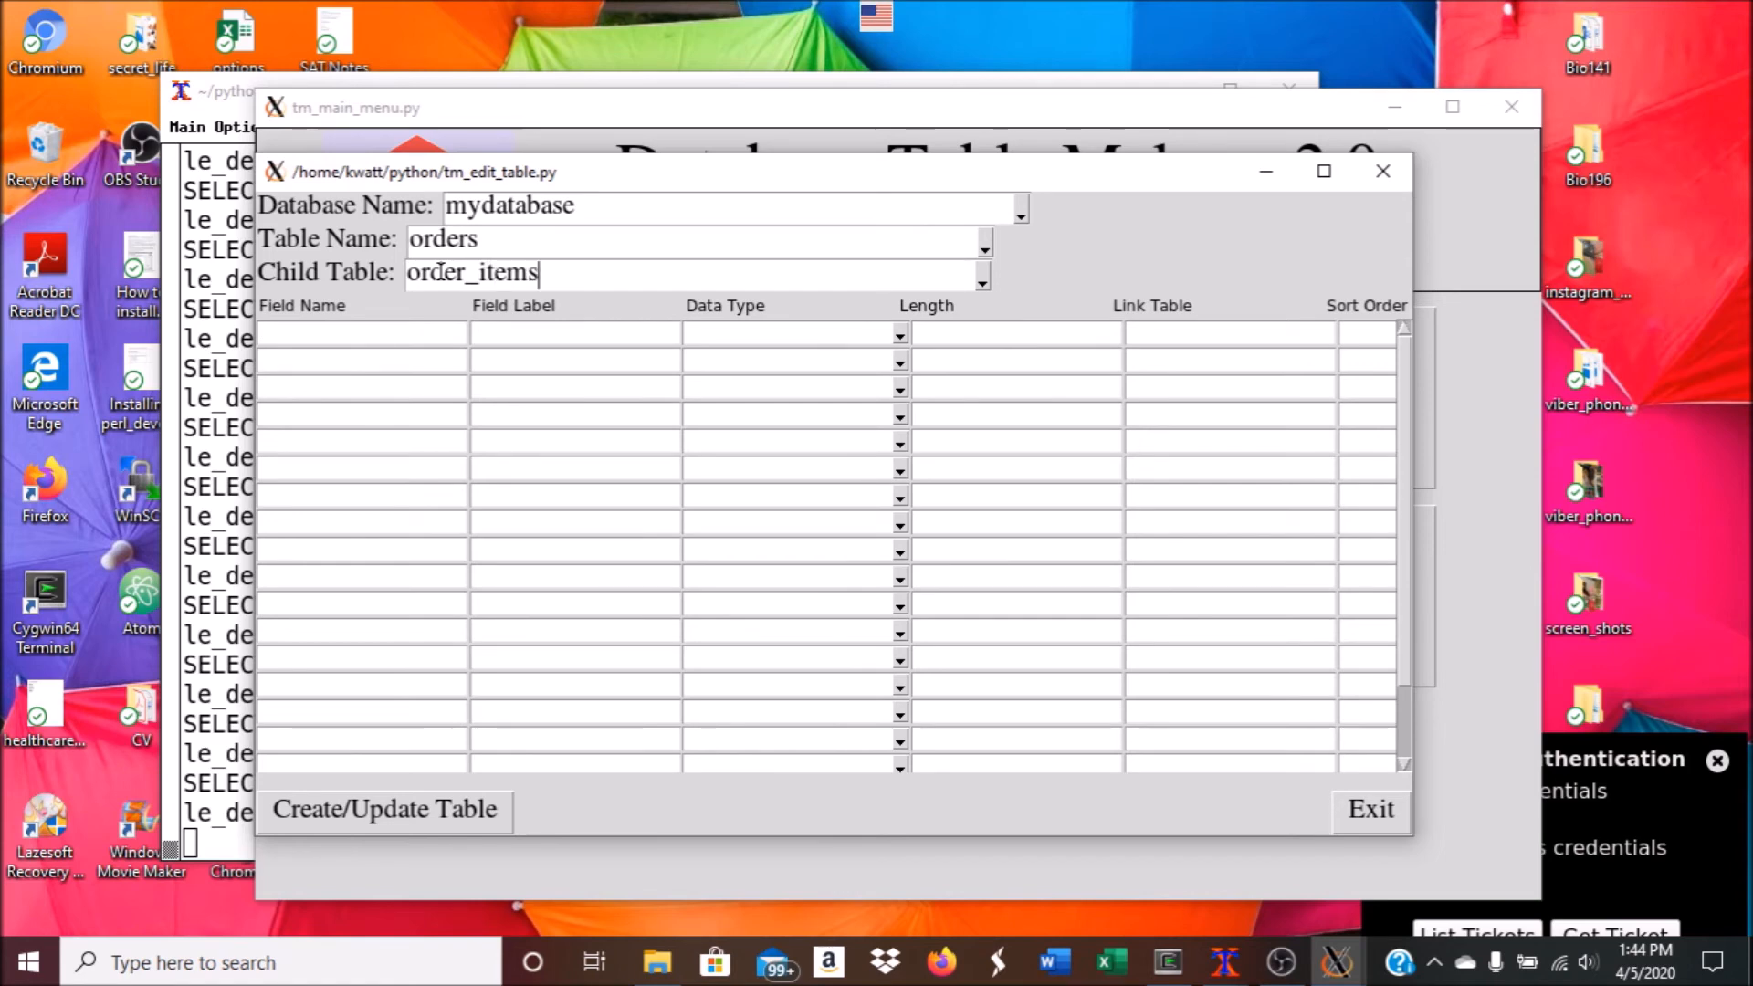
Define the first field of order_items as des with label Description, data type varchar and length 100.
left_click(398, 336)
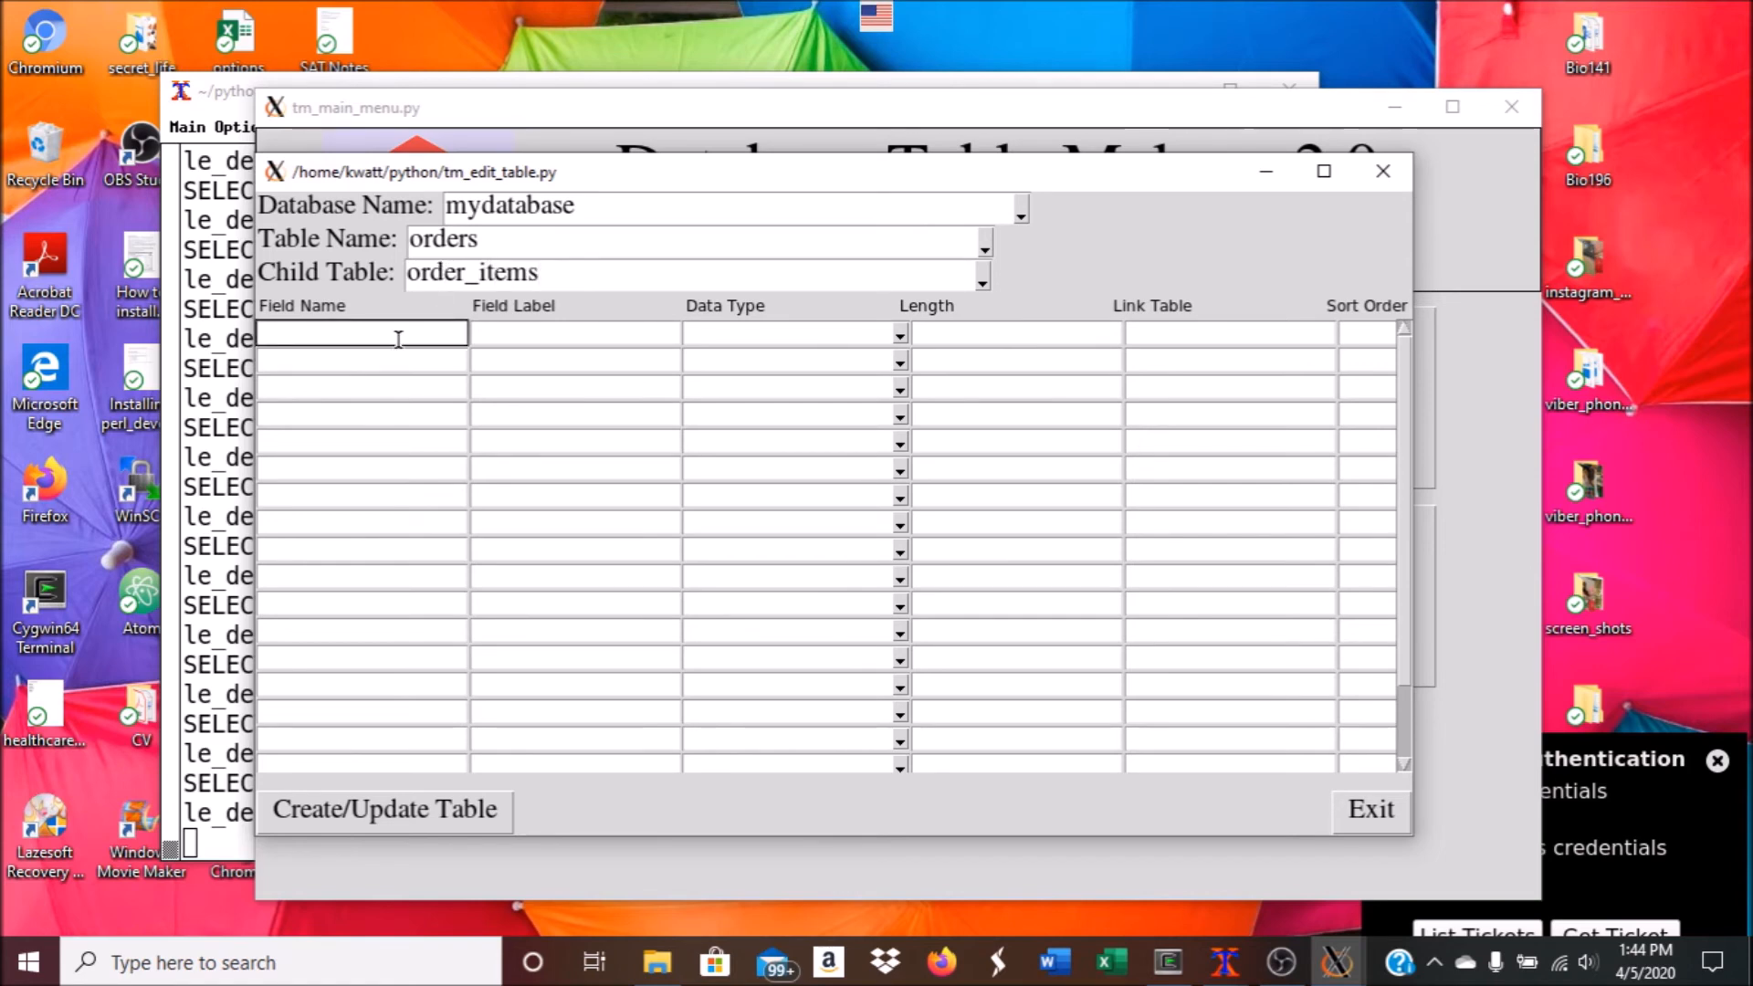
type("des")
key("Tab")
type("Description")
key("Tab")
type("varchar")
key("Tab")
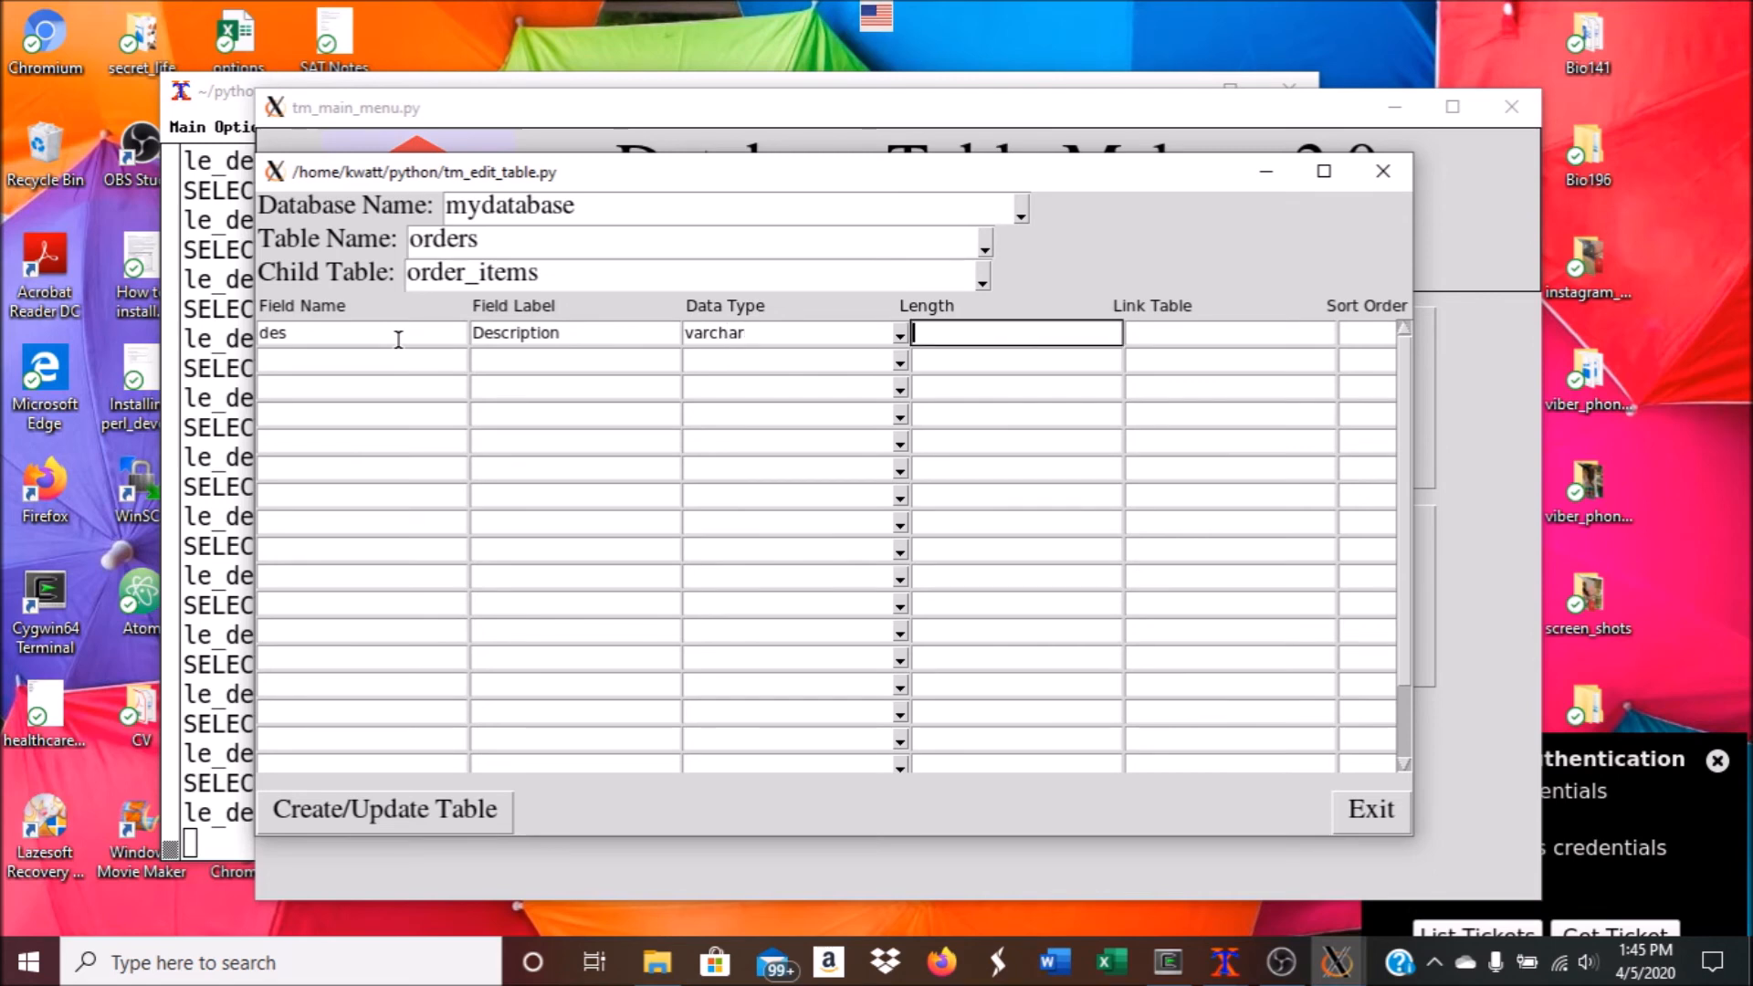
type("100")
Define the second field of order_items as qt with label Quantity and data type int.
left_click(410, 361)
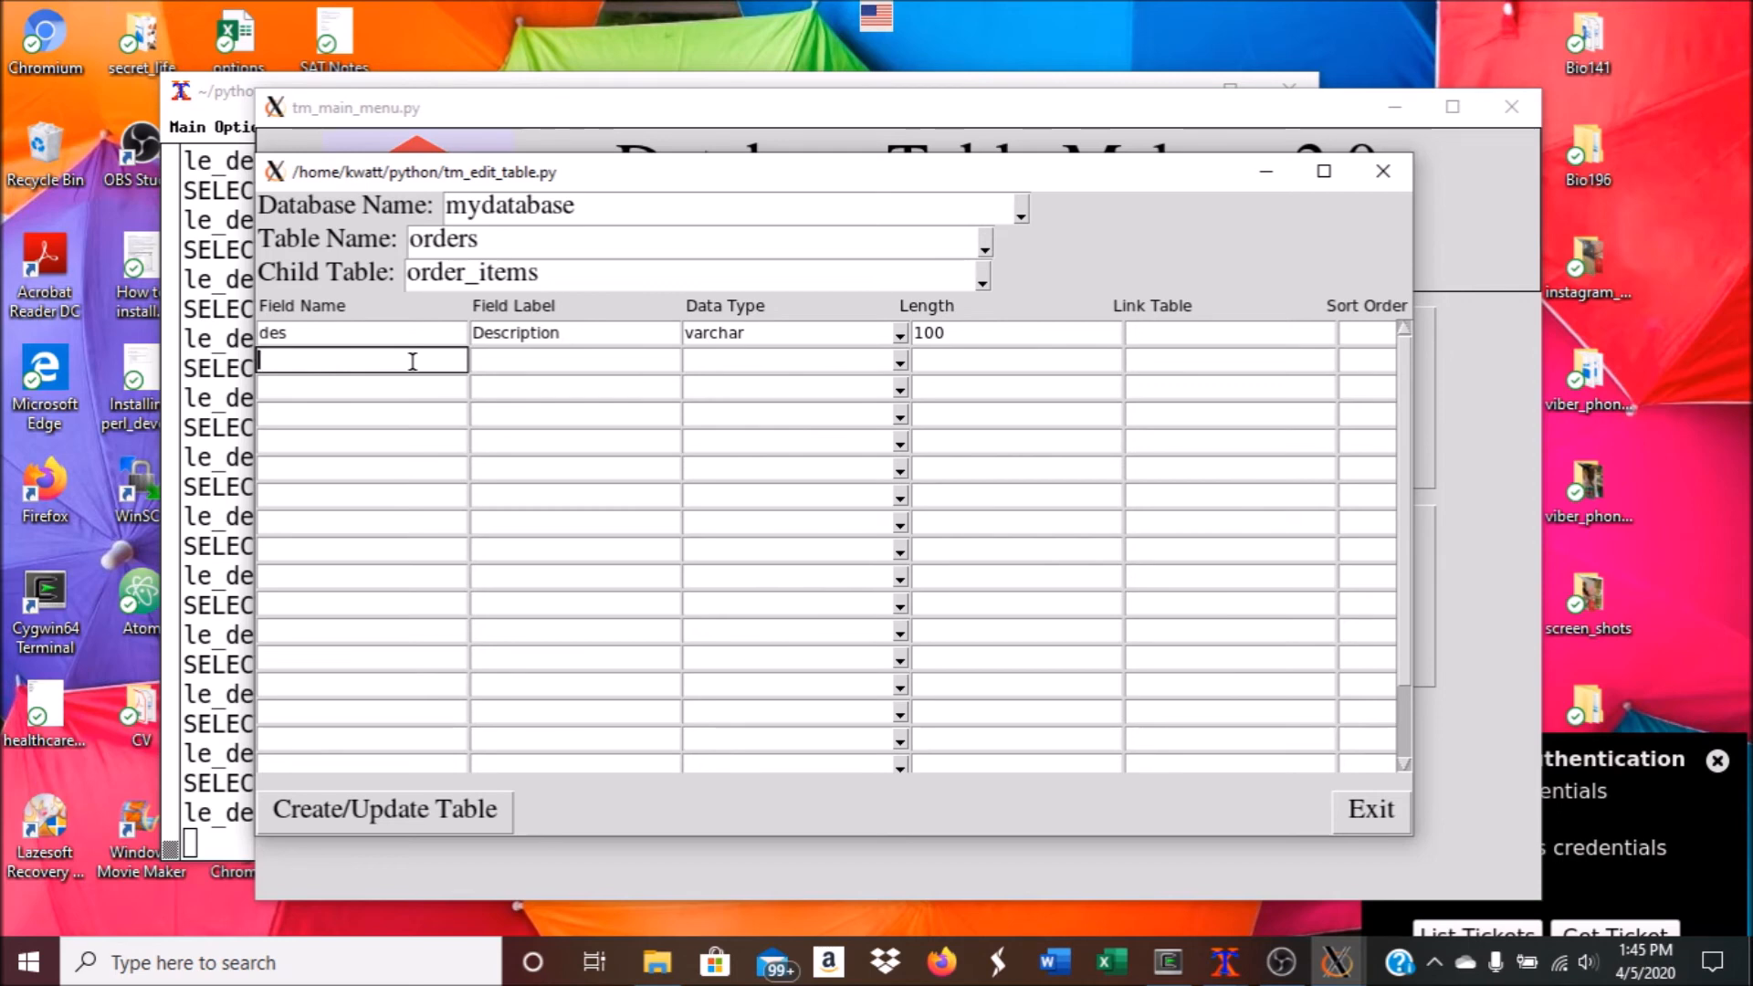
type("qt")
key("Tab")
type("Quantity")
key("Tab")
type("in")
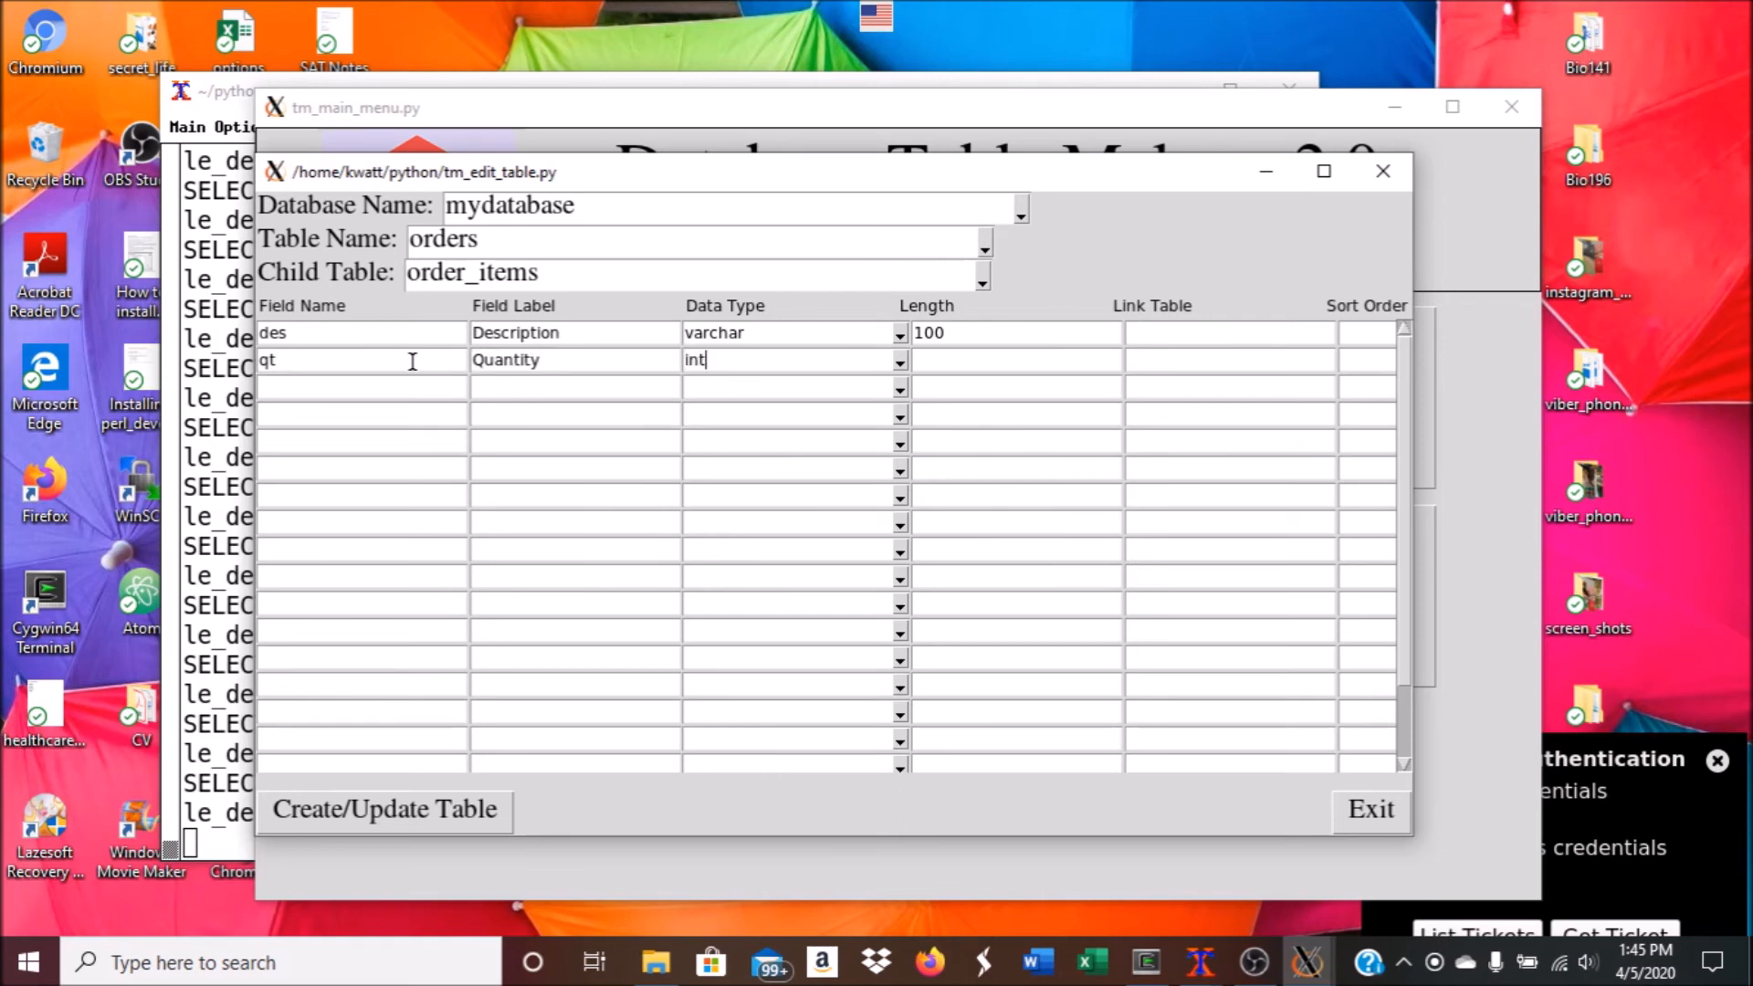
type("t")
left_click(420, 362)
Define the third field as pr with label Price and data type float, and create the order_items child table.
left_click(424, 389)
type("pr")
key("Tab")
type("Pric")
key("Tab")
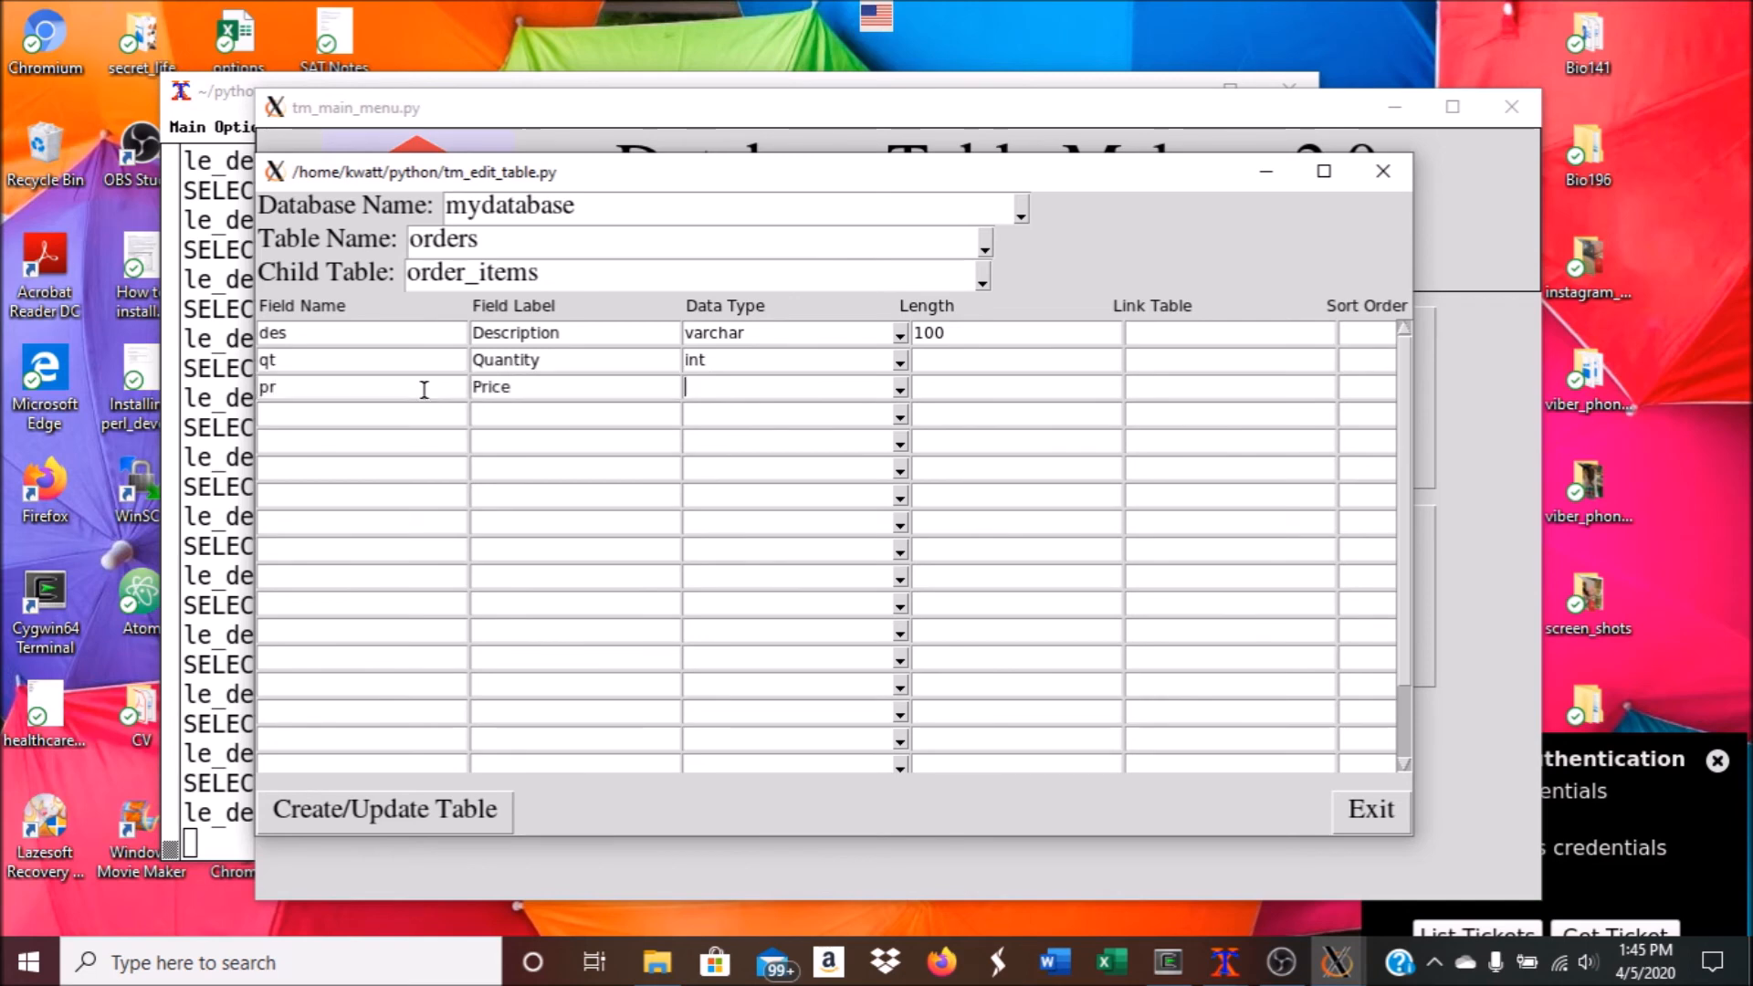
type("float")
left_click(347, 818)
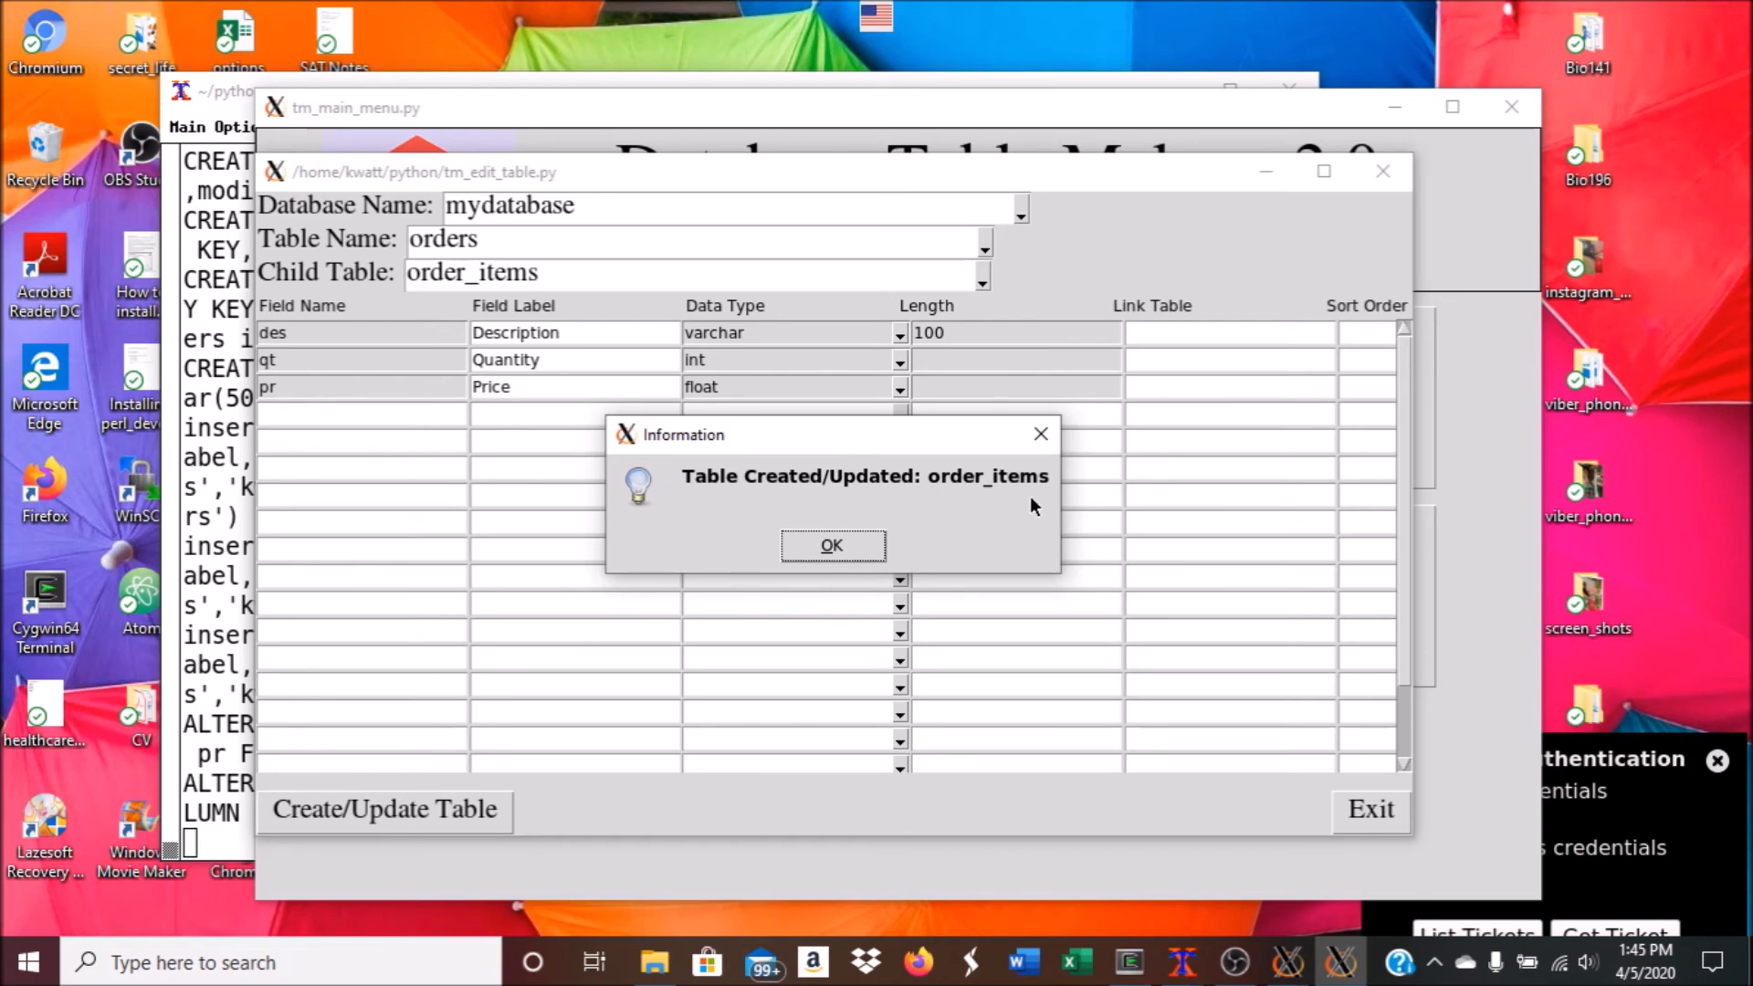
left_click(814, 547)
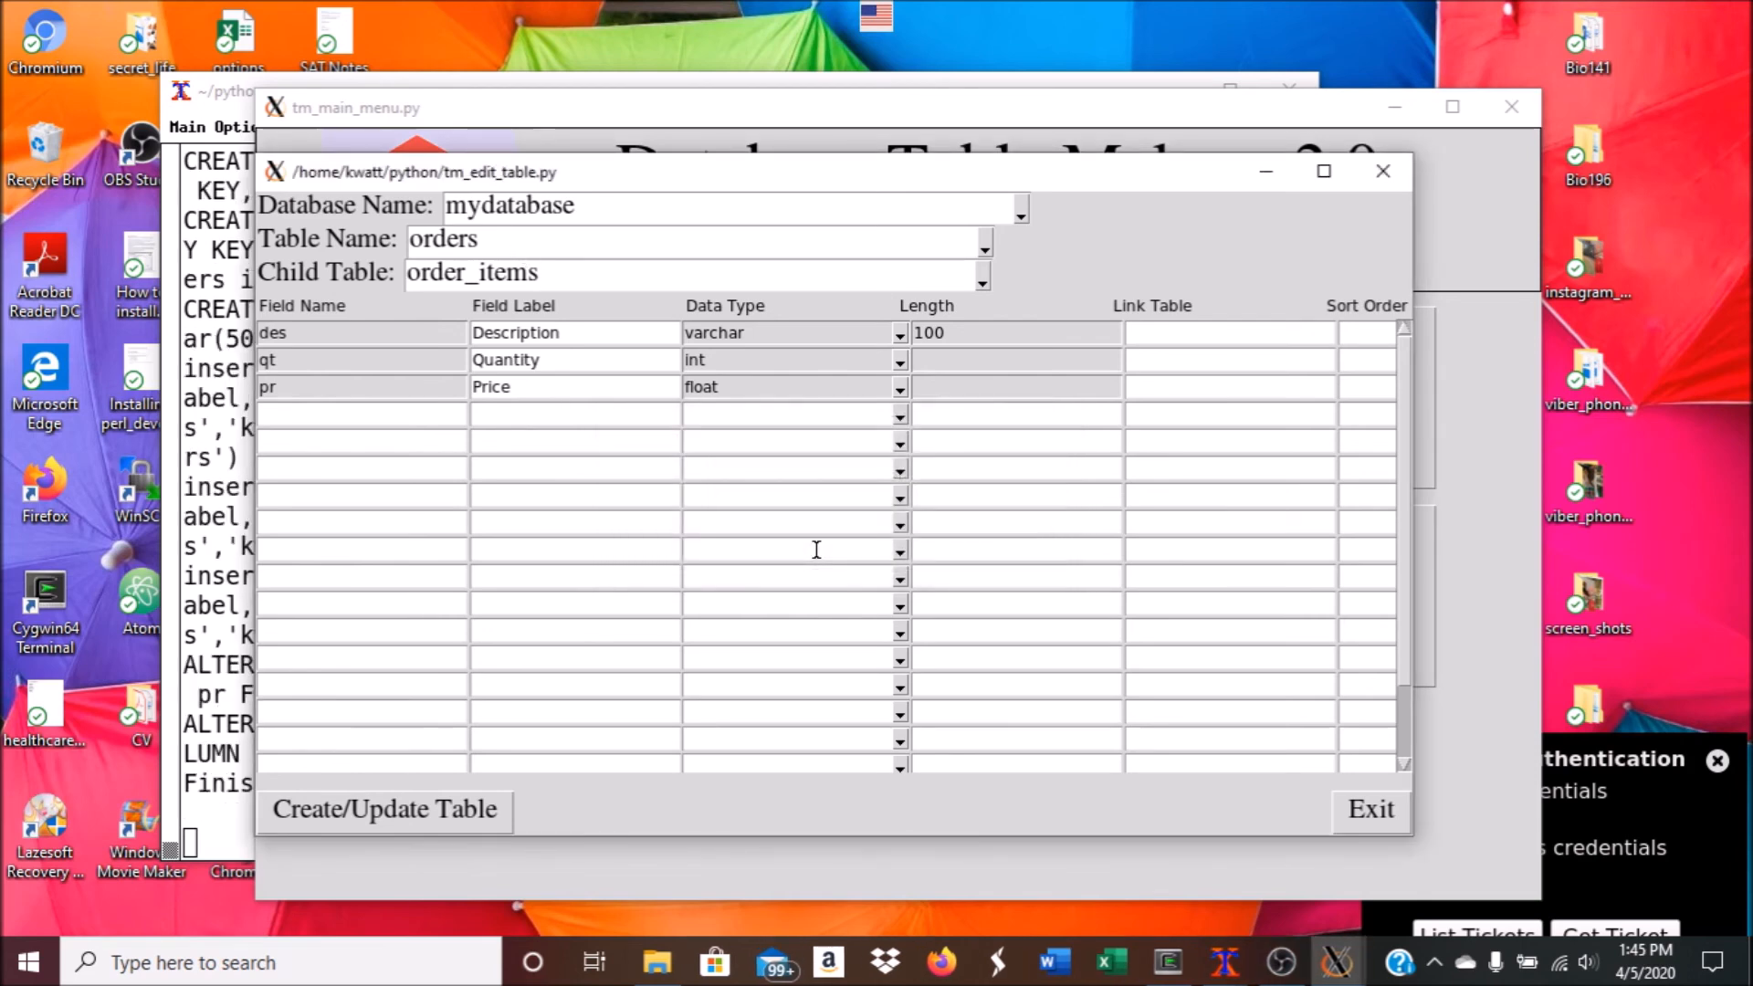
Change the table name to state and define its first field as ab, labelled State Abbreviation, data type varchar, length 2.
left_click_drag(624, 245, 350, 227)
type("state")
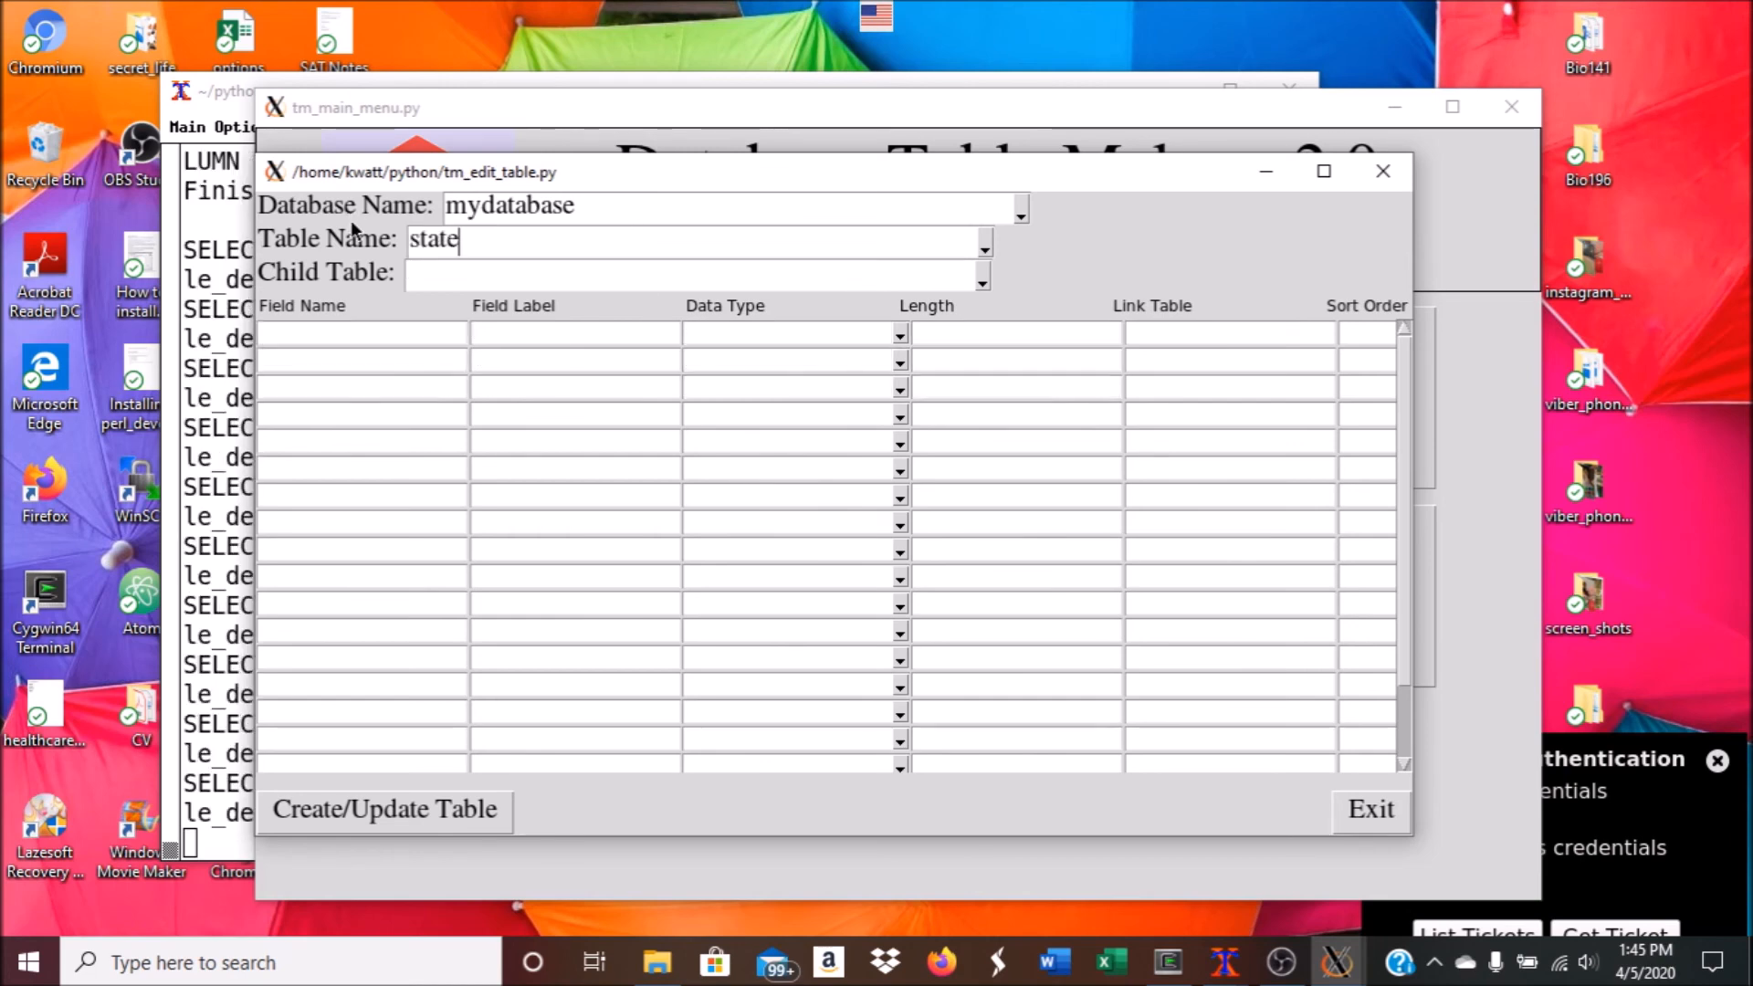
left_click(369, 330)
type("ab")
left_click(486, 338)
type("State Abbreviation")
key("Tab")
type("var")
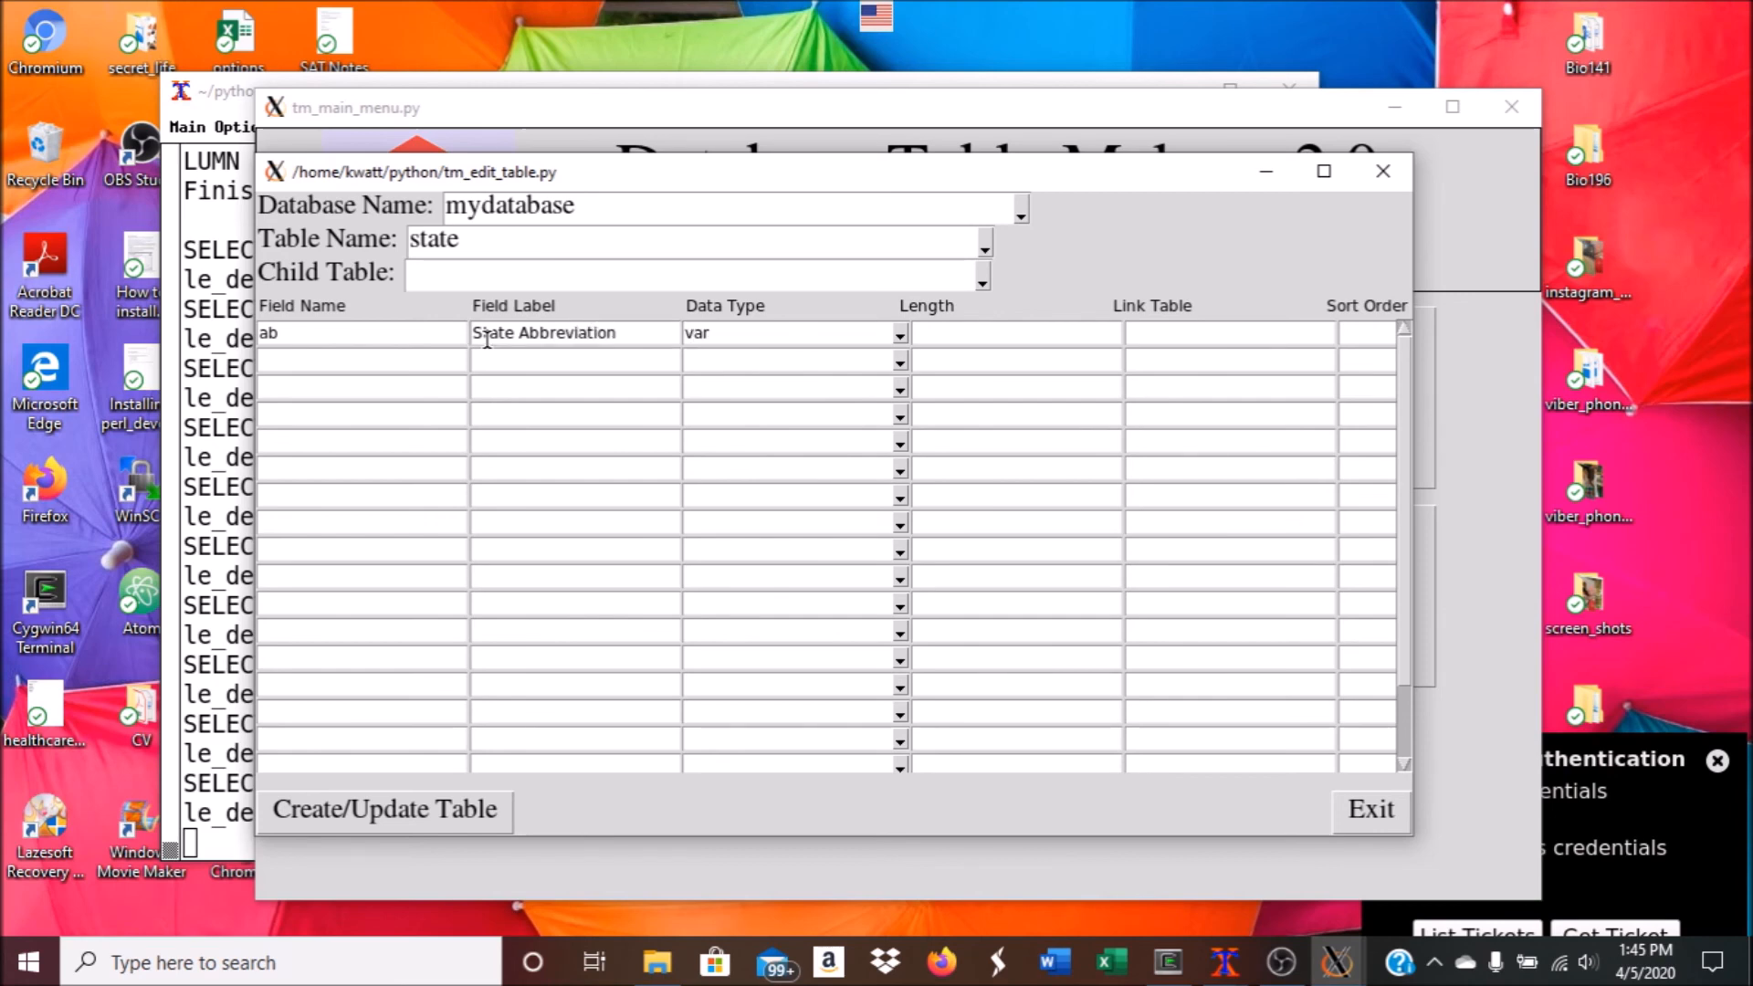
type("char")
key("Tab")
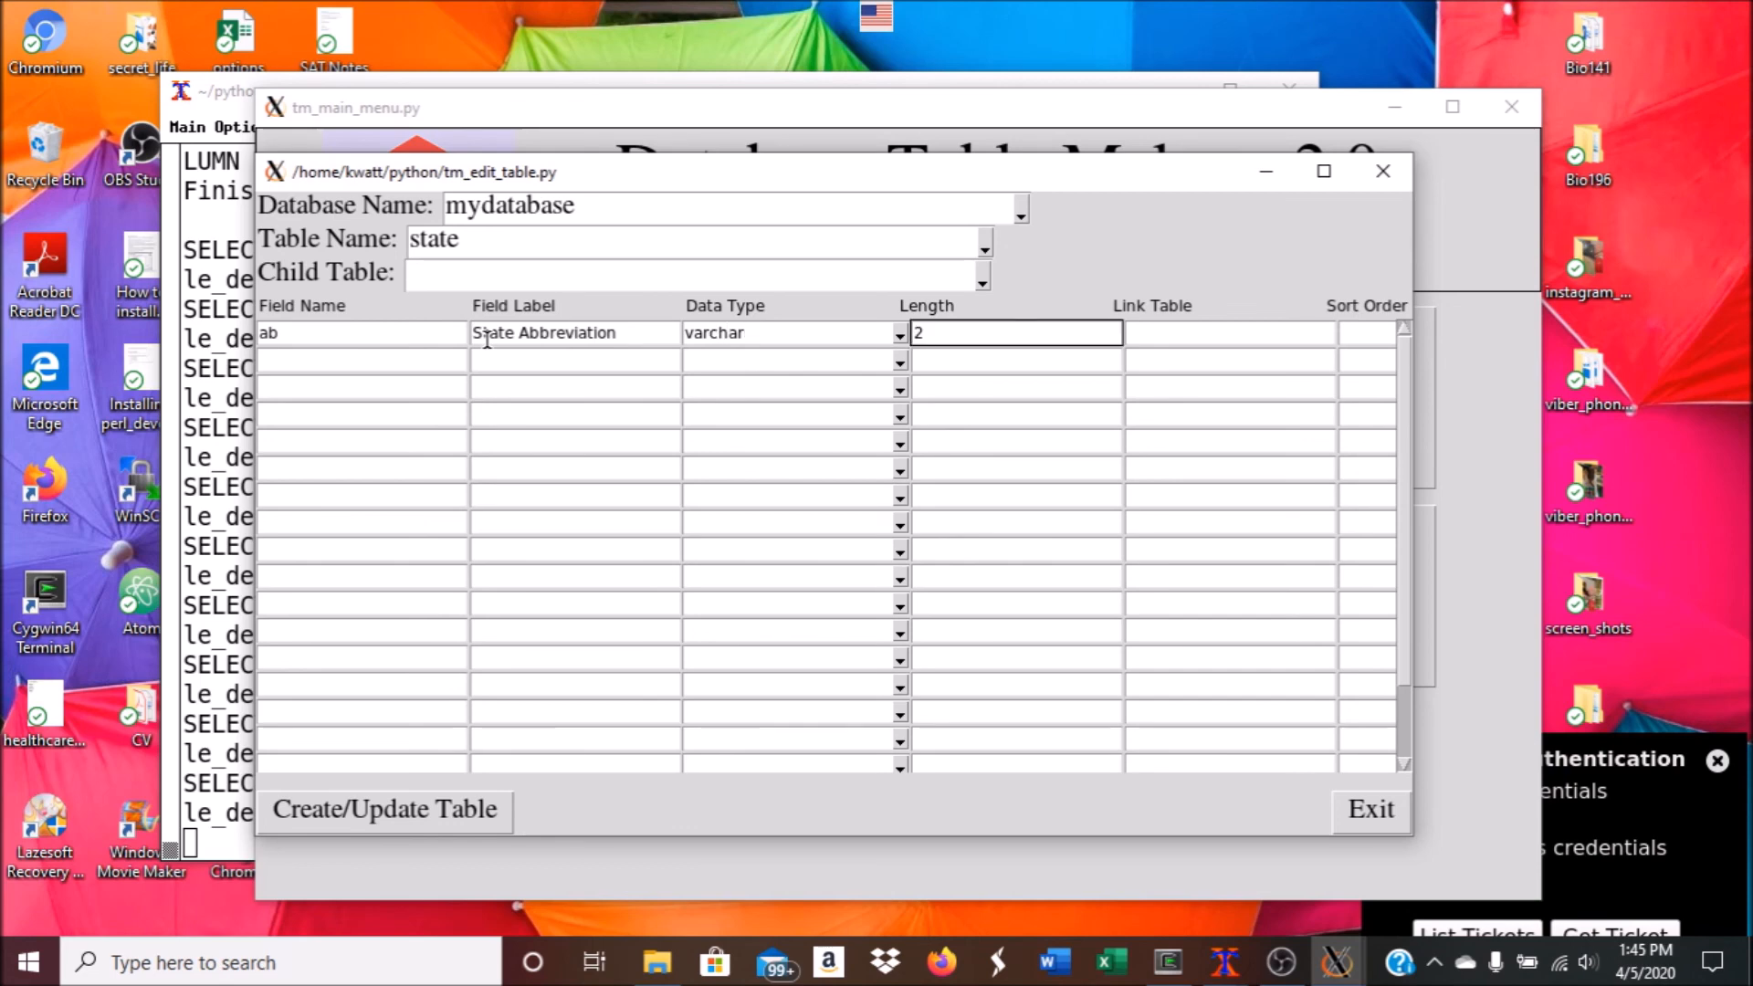
Define the second field as fn with label Full Name, data type varchar and length 20, and create the state table.
left_click(311, 362)
type("fn")
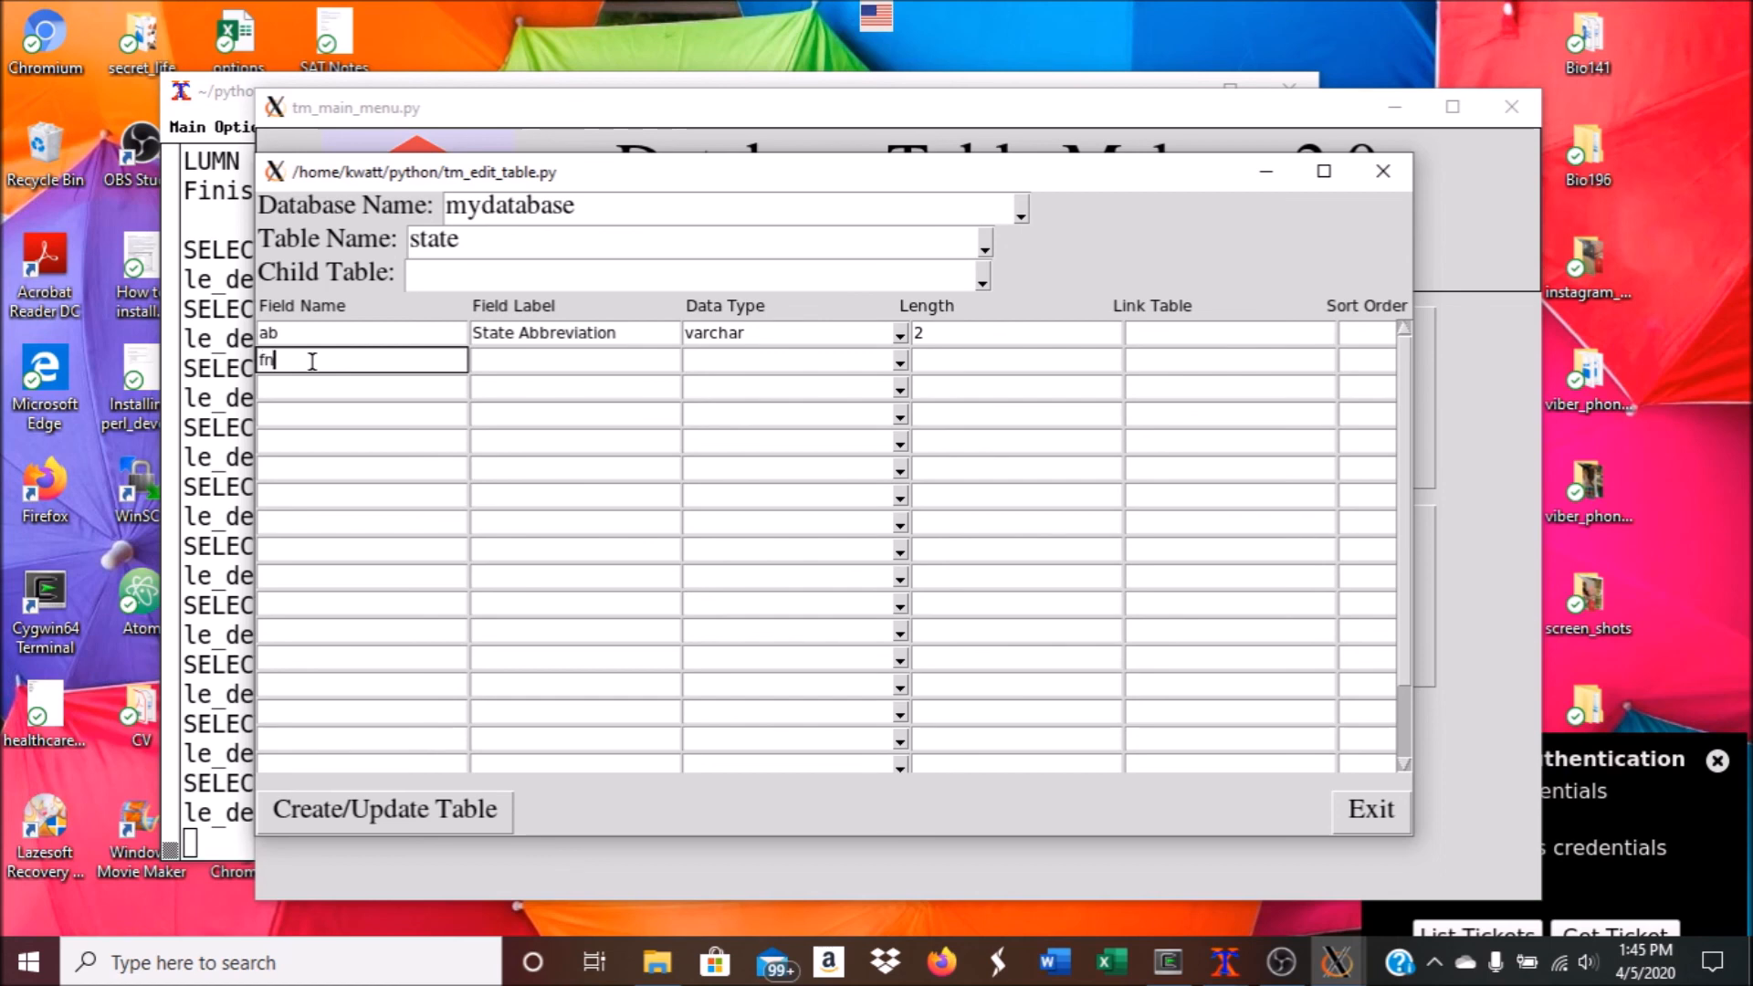
left_click(510, 367)
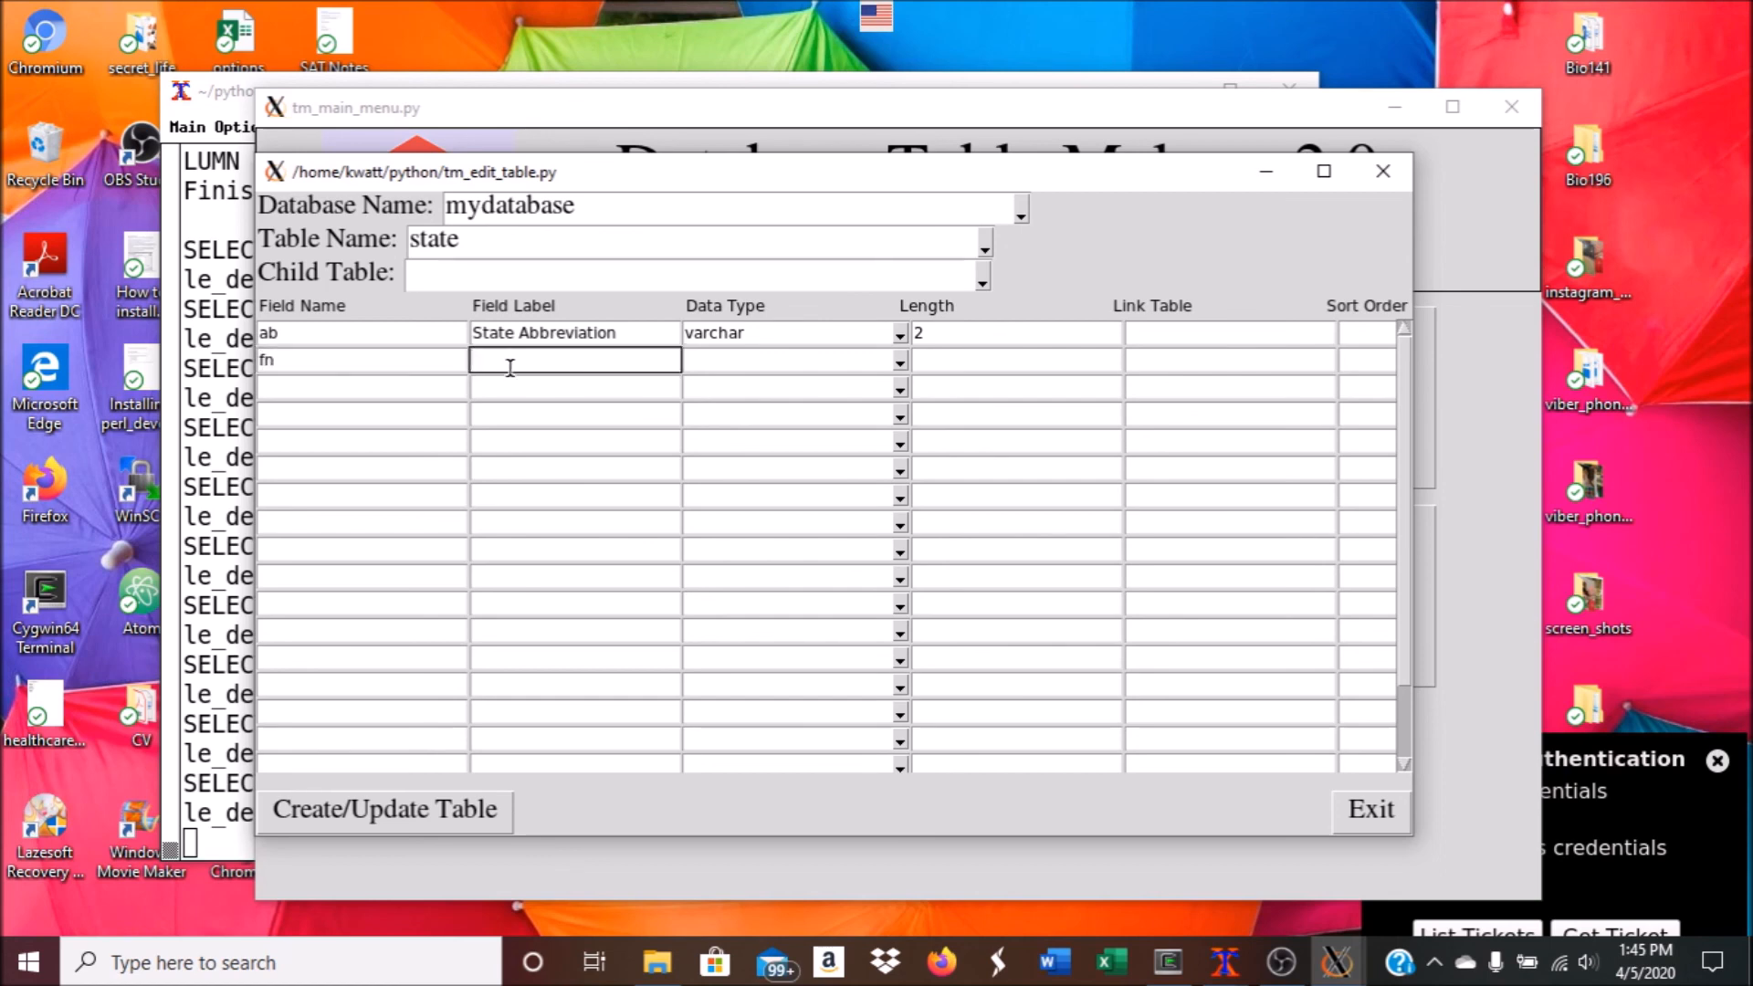
type("Full Name")
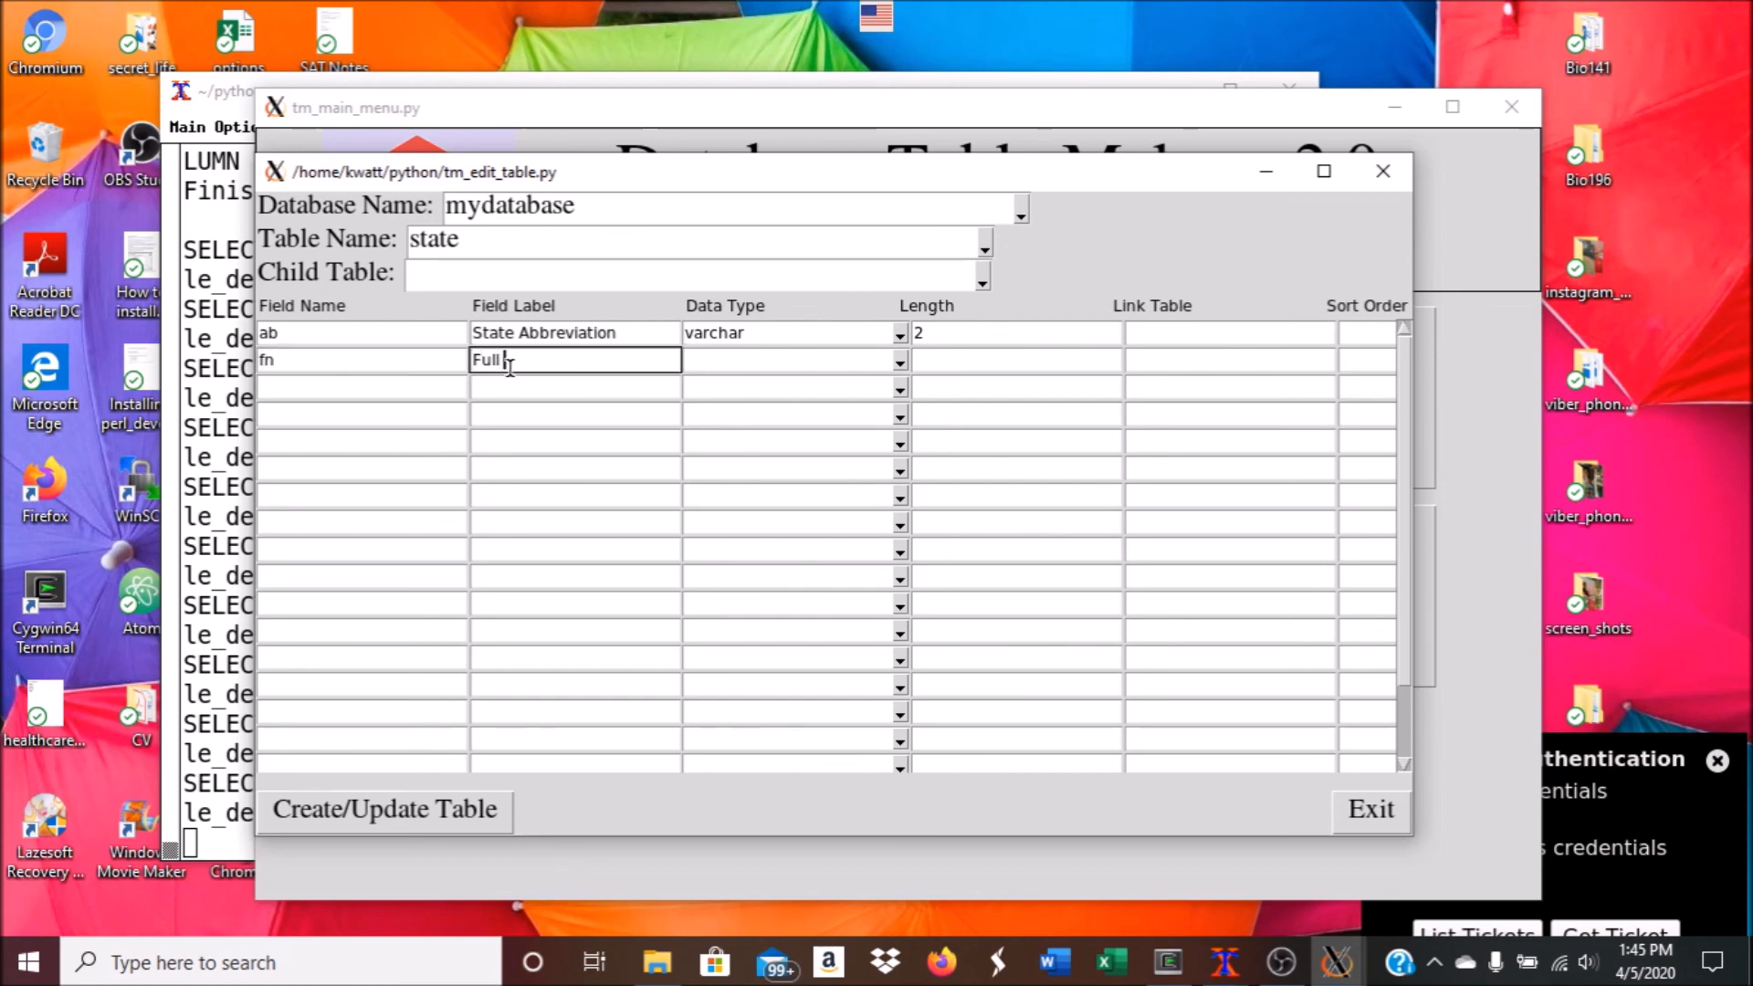
key("Tab")
type("varchar")
key("Tab")
type("20")
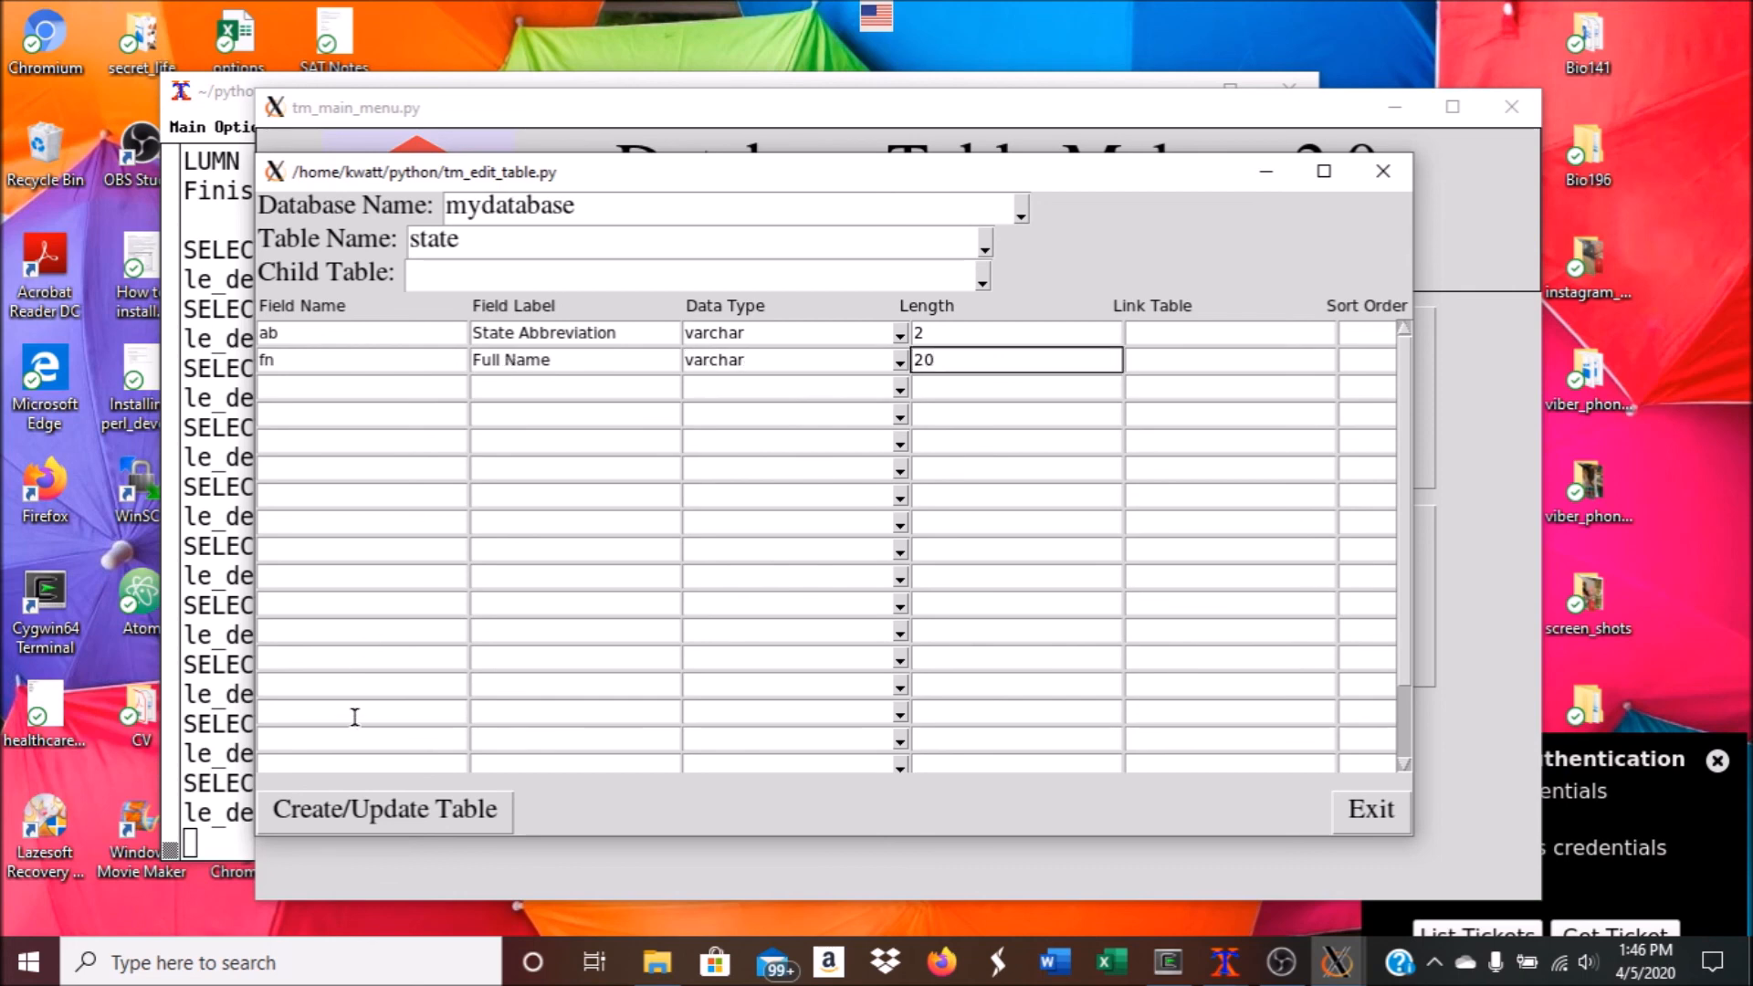
left_click(370, 808)
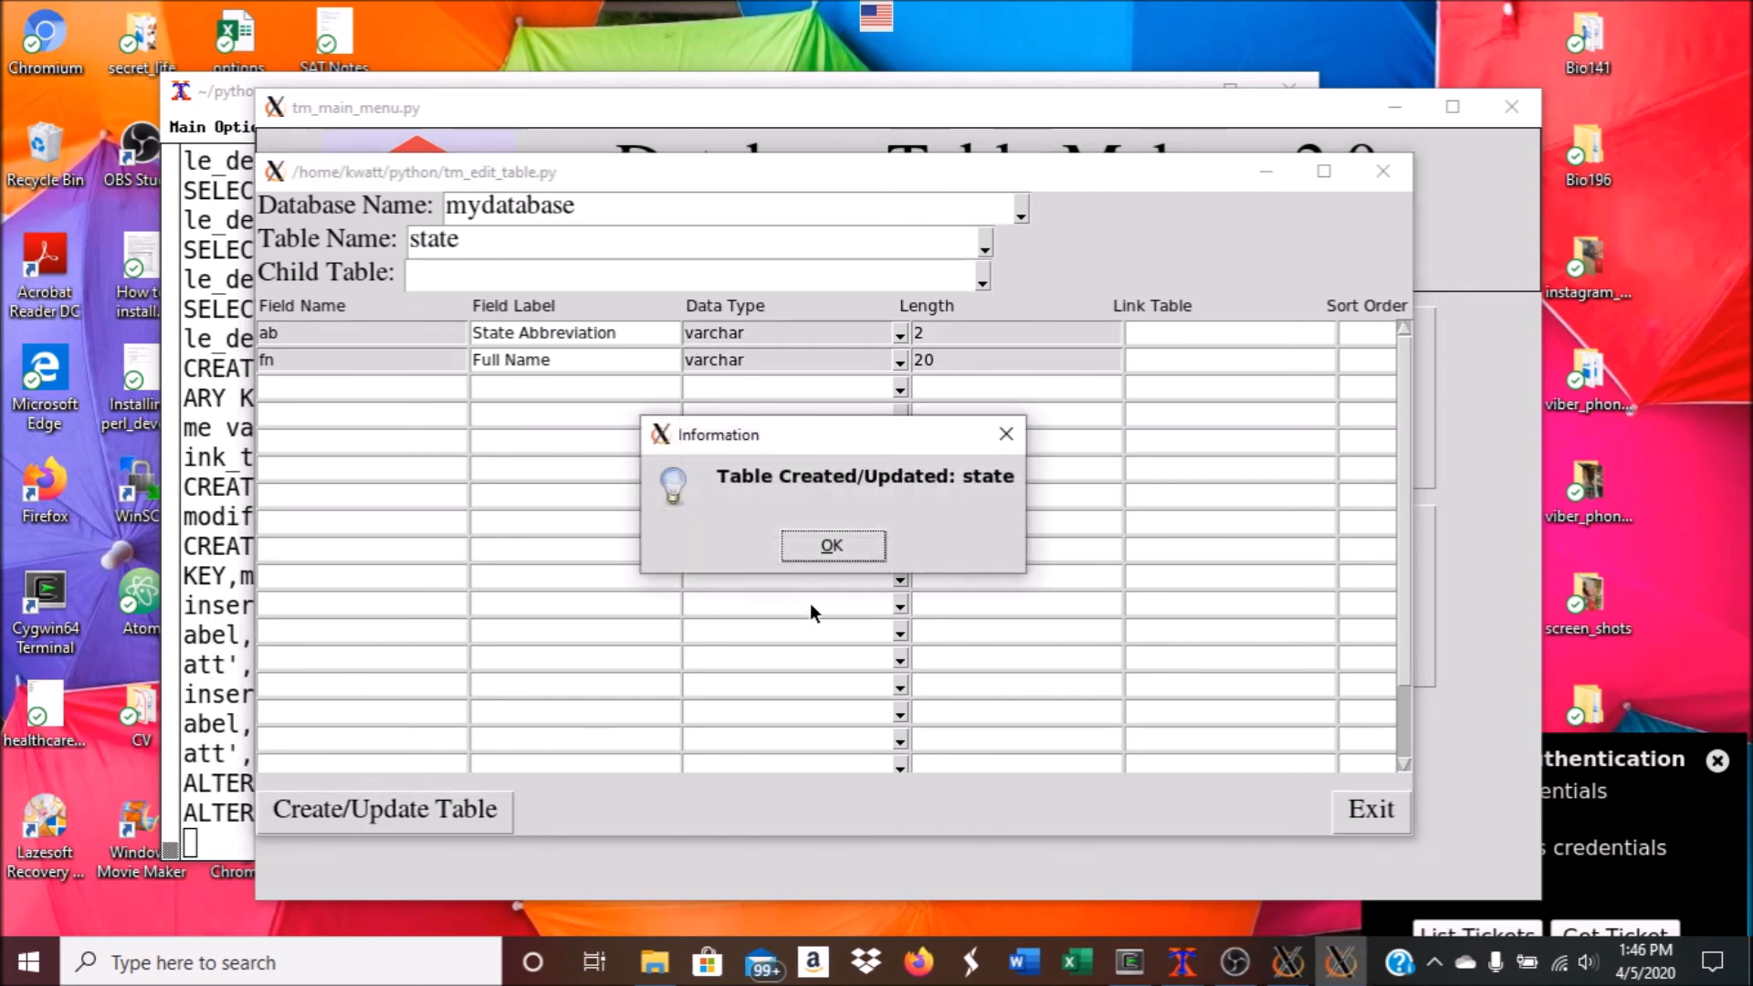
left_click(834, 546)
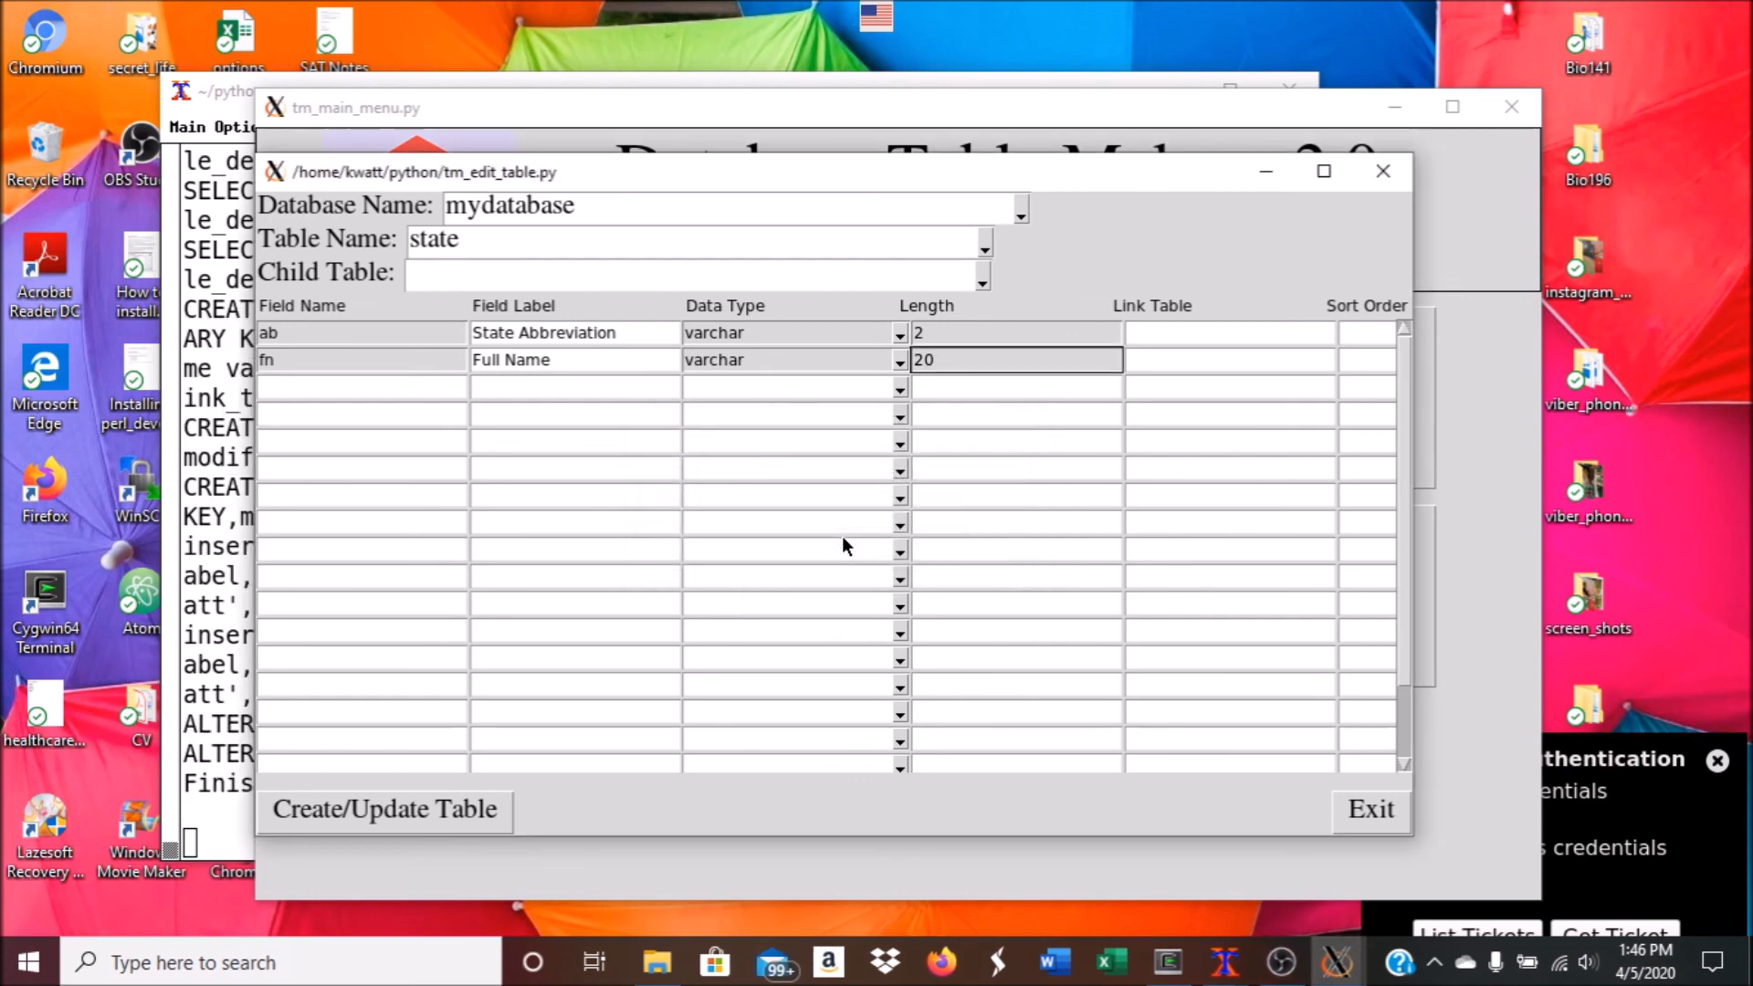